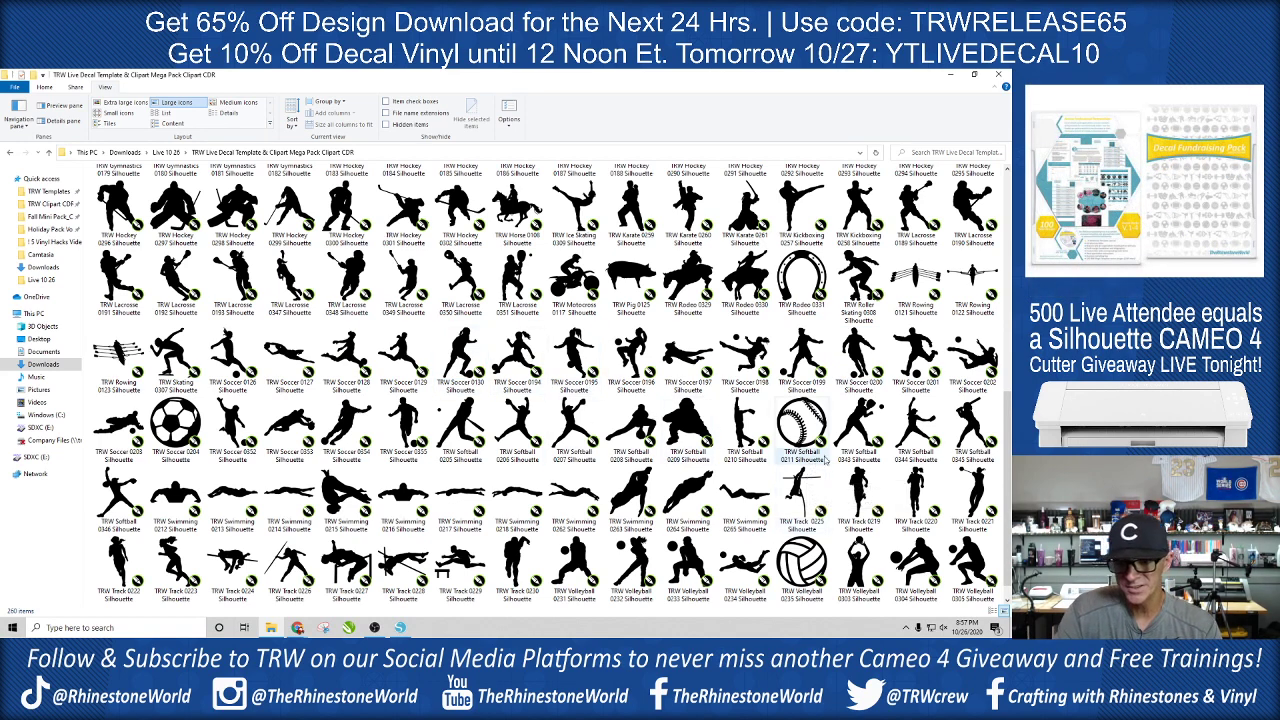
- Browse the silhouettes in the TRW Live Decal Template & Clipart Mega Pack folder, close it, and view its product page
{"action": "scroll", "coordinate": [565, 455], "scroll_direction": "down", "scroll_amount": 3}
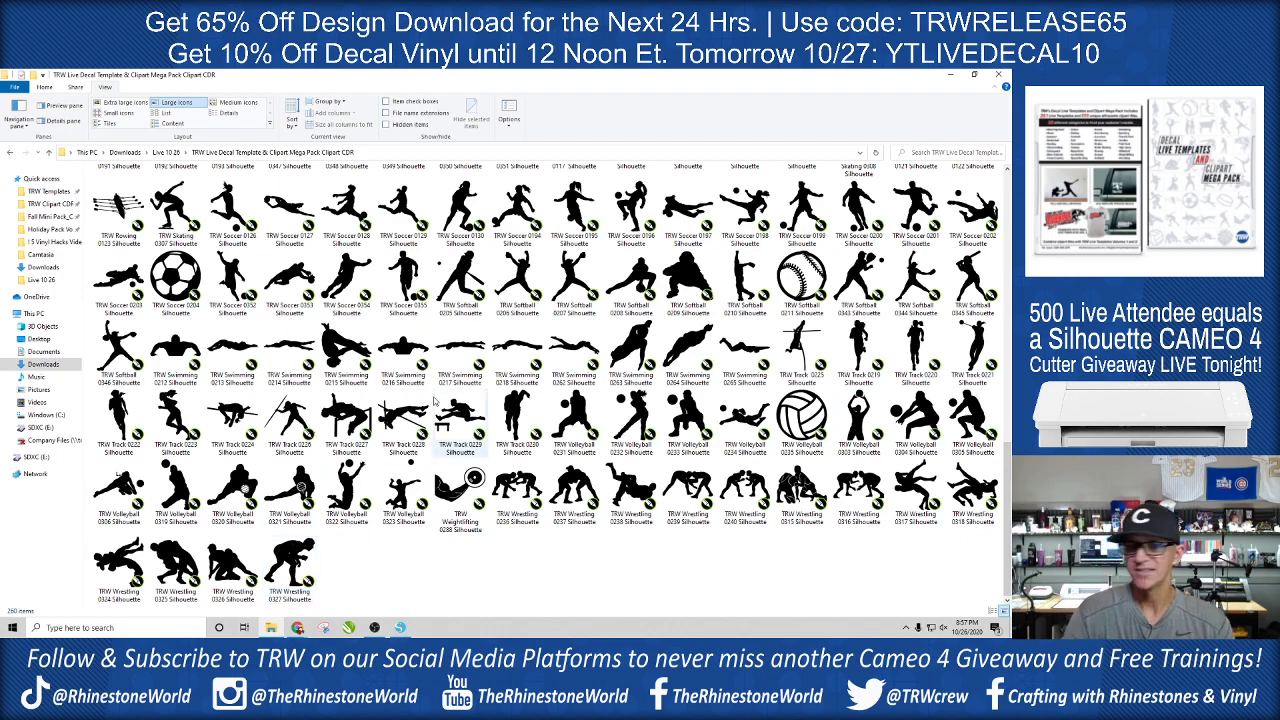
{"action": "scroll", "coordinate": [440, 405], "scroll_direction": "up", "scroll_amount": 10}
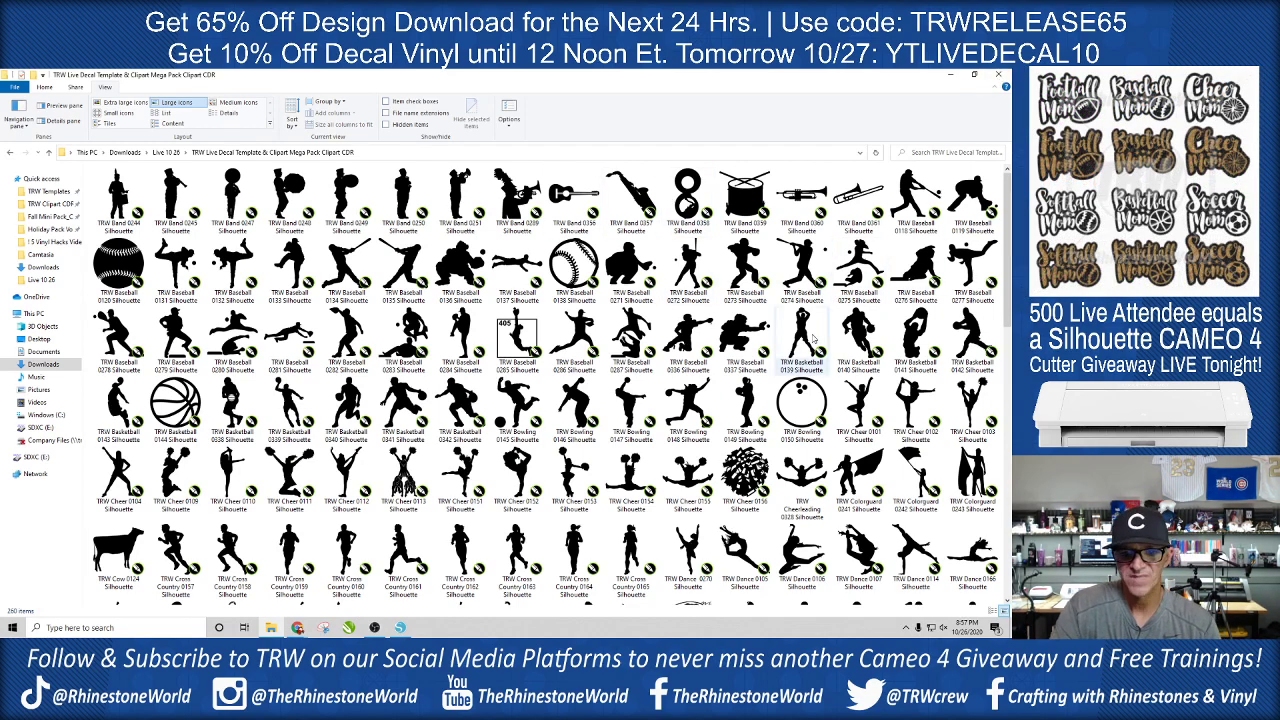
{"action": "scroll", "coordinate": [816, 338], "scroll_direction": "down", "scroll_amount": 3}
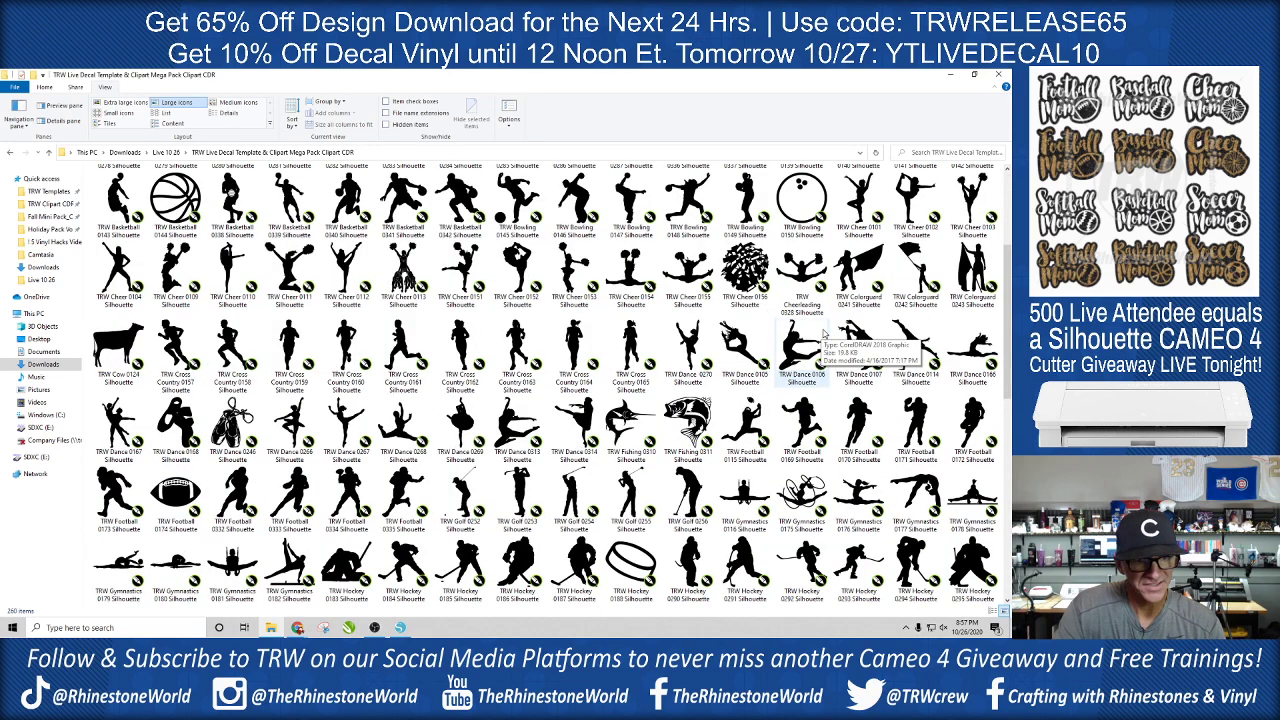
{"action": "scroll", "coordinate": [822, 334], "scroll_direction": "down", "scroll_amount": 3}
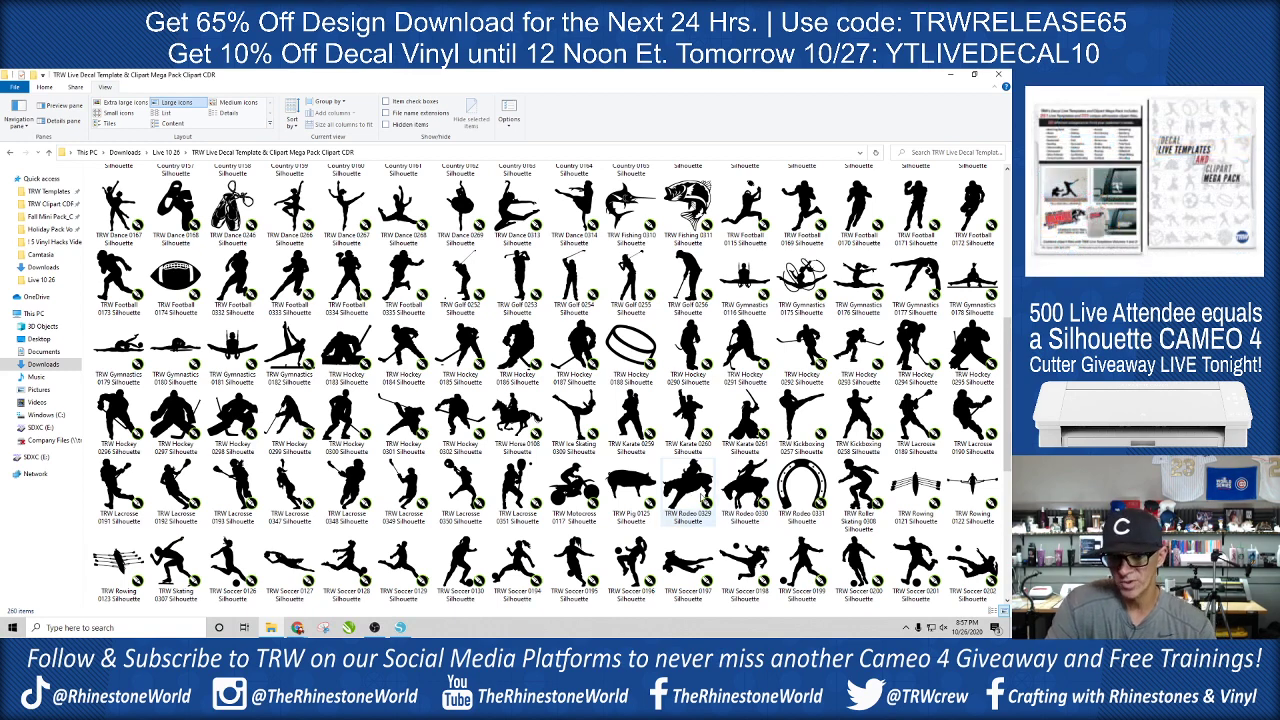
{"action": "scroll", "coordinate": [745, 445], "scroll_direction": "up", "scroll_amount": 5}
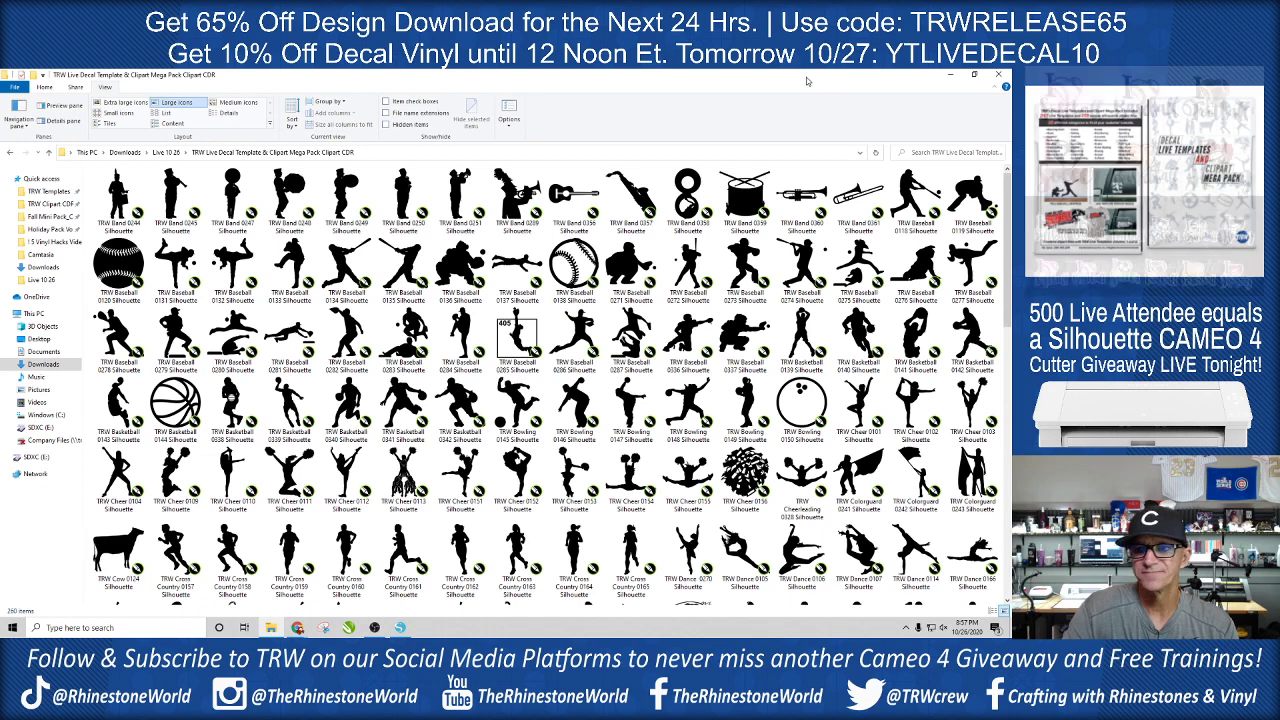
{"action": "left_click", "coordinate": [1000, 76]}
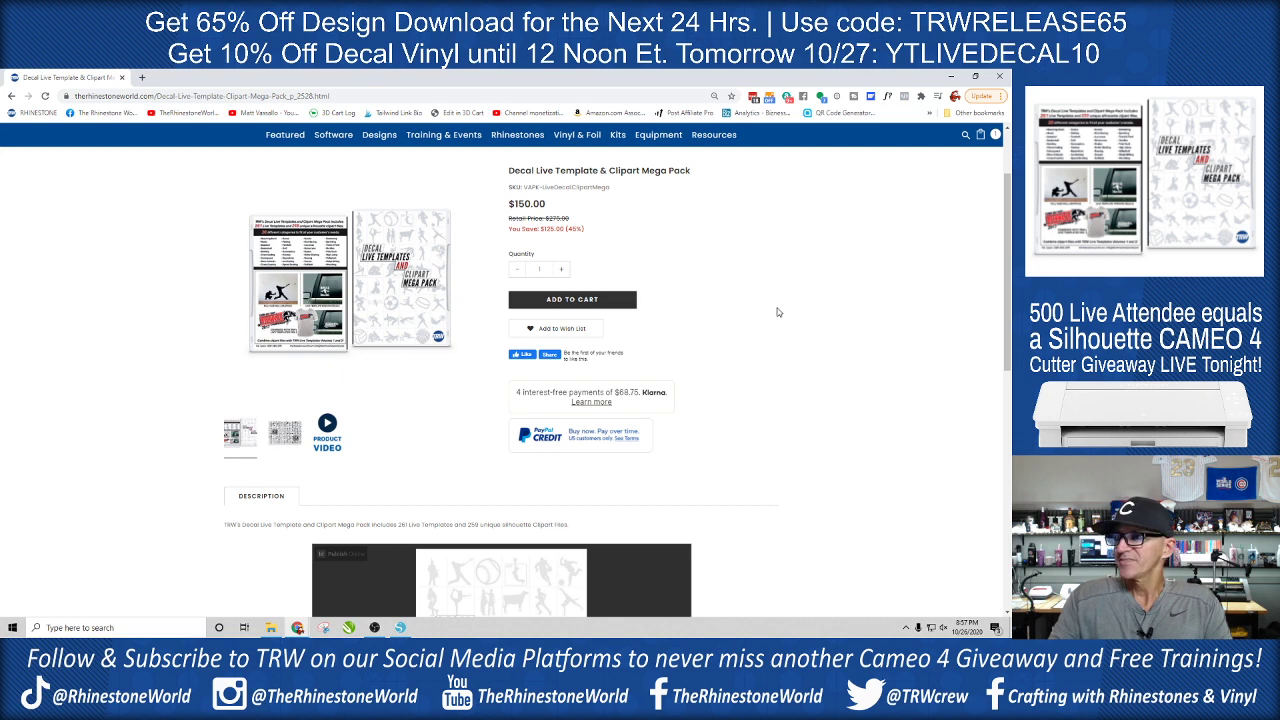
{"action": "scroll", "coordinate": [788, 345], "scroll_direction": "up", "scroll_amount": 2}
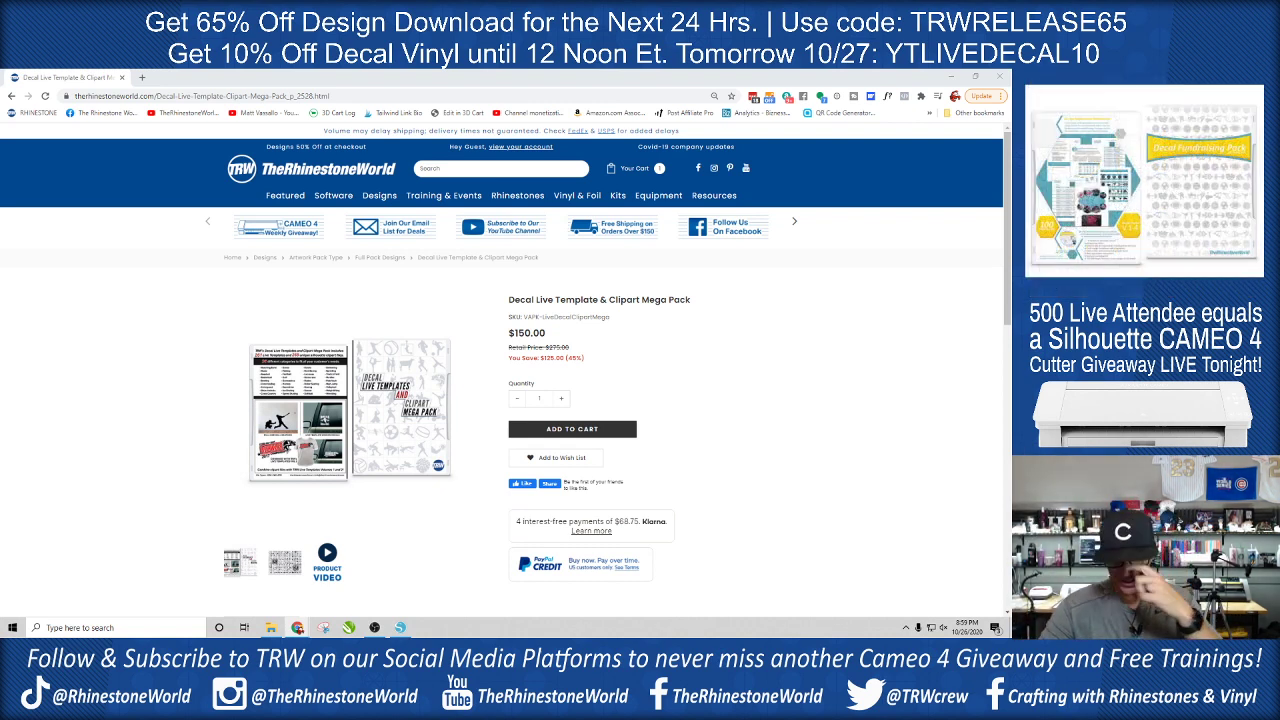
- Switch to Silhouette Studio and open the Football Decal file from the Live 10 26 folder
{"action": "left_click", "coordinate": [404, 634]}
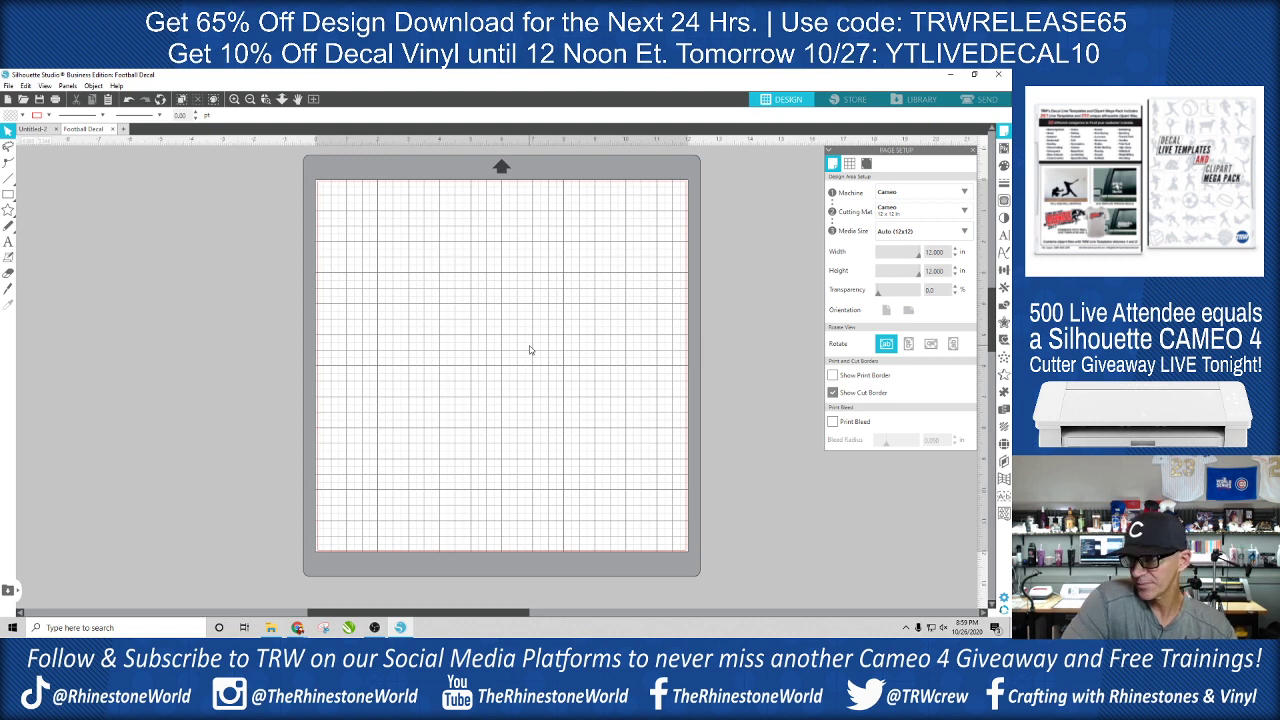
{"action": "left_click", "coordinate": [8, 86]}
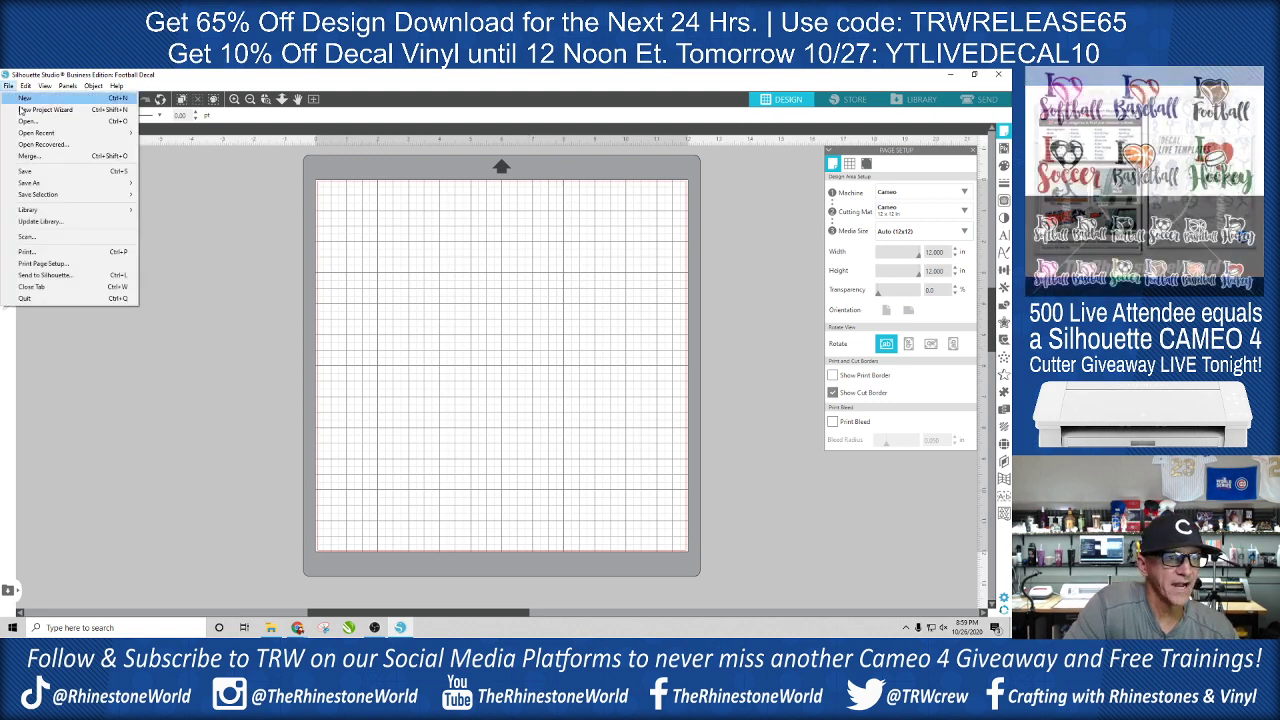
{"action": "left_click", "coordinate": [26, 121]}
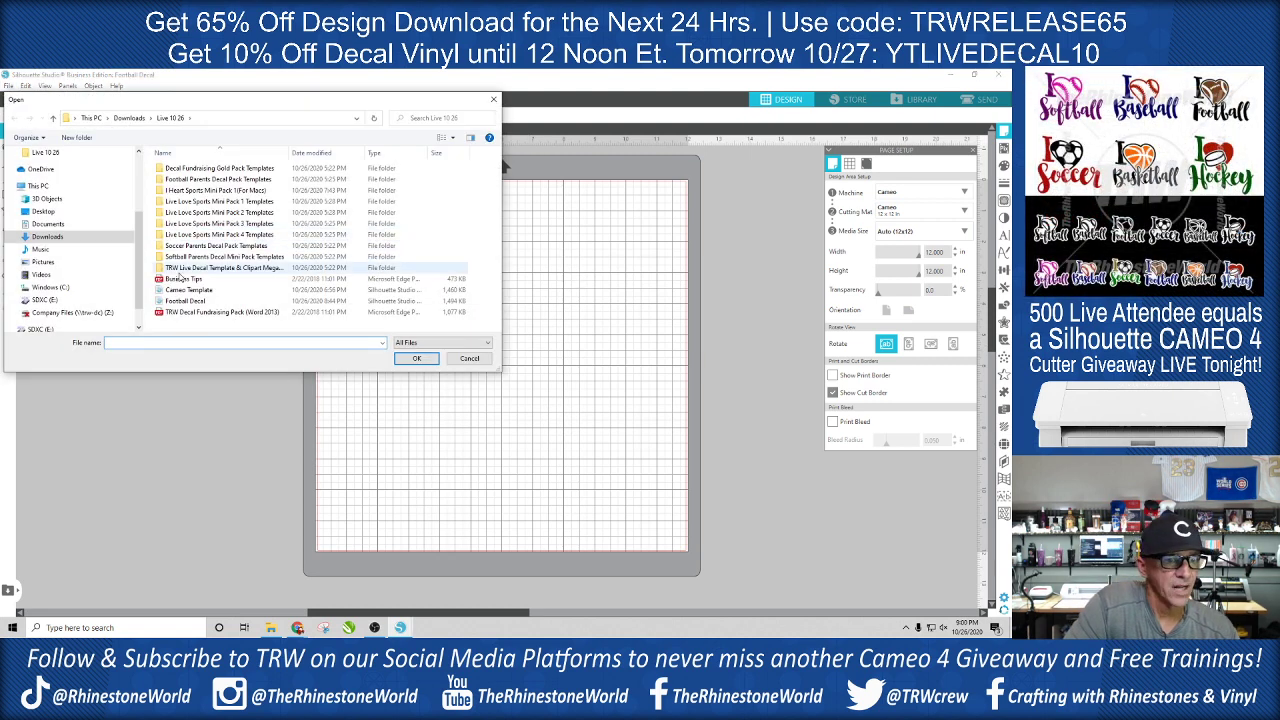
{"action": "double_click", "coordinate": [194, 305]}
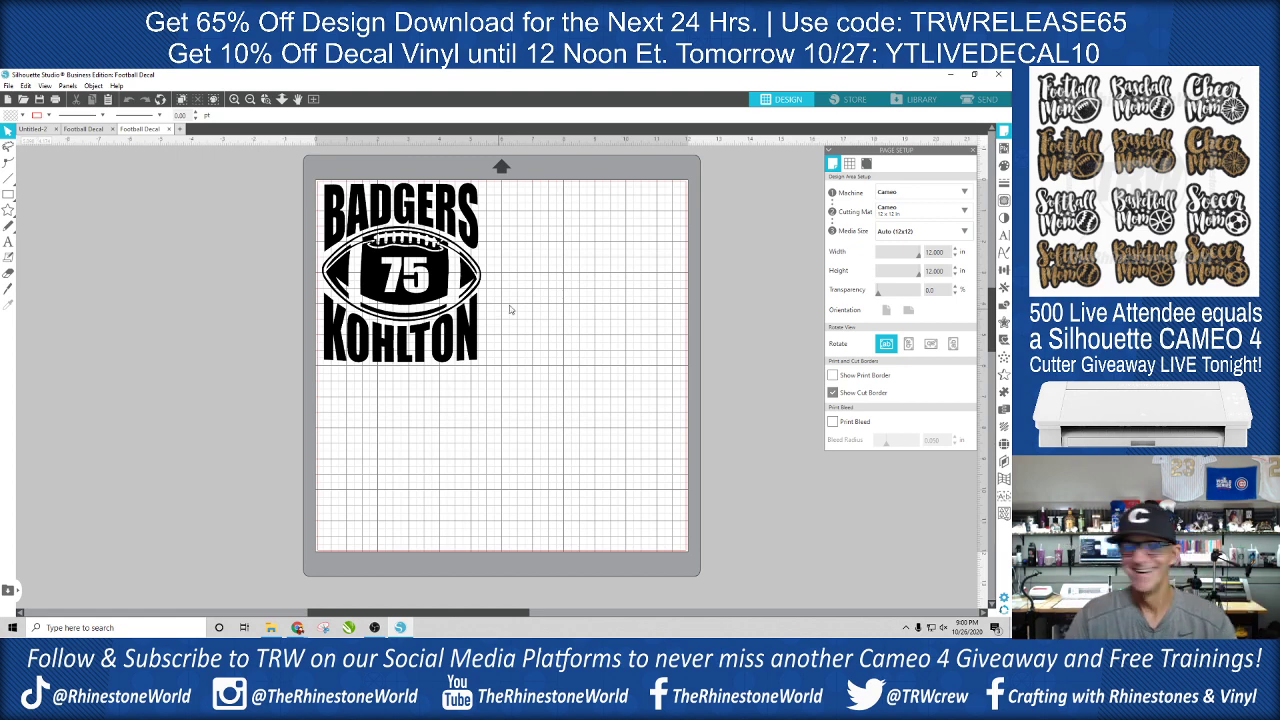
- Replace the team name above the football with COUGARS
{"action": "left_click", "coordinate": [474, 240]}
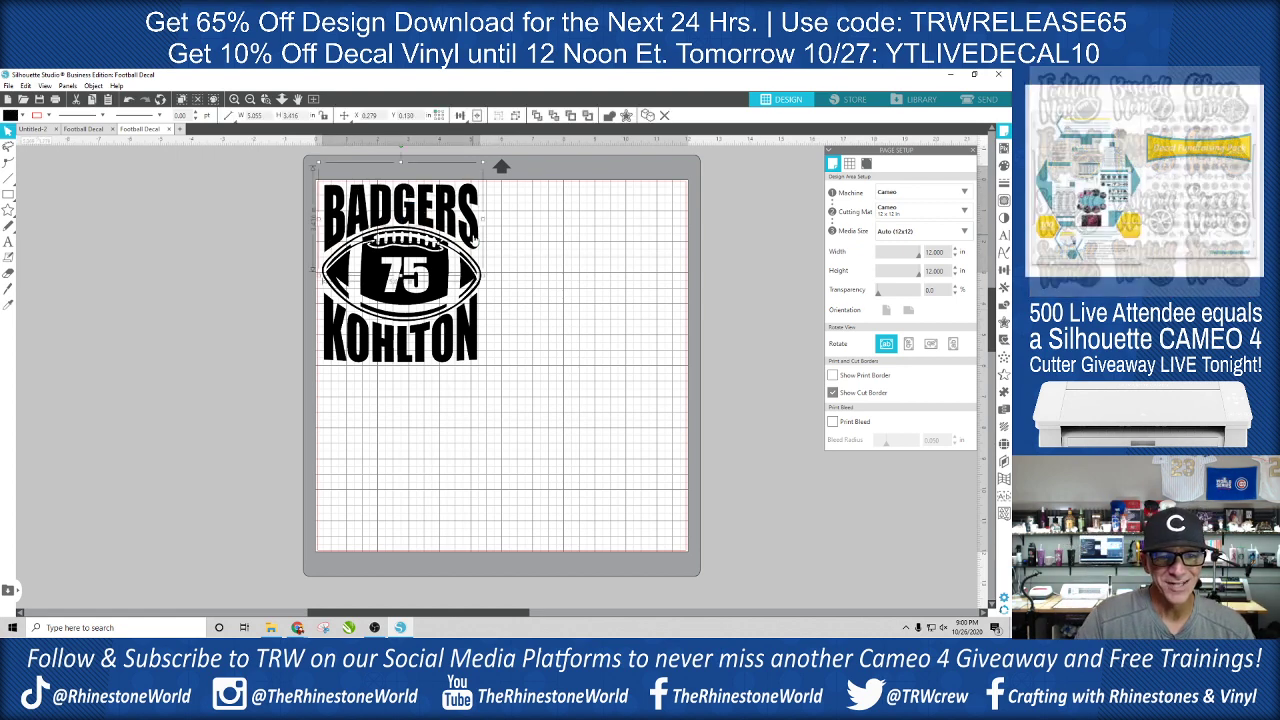
{"action": "double_click", "coordinate": [474, 240]}
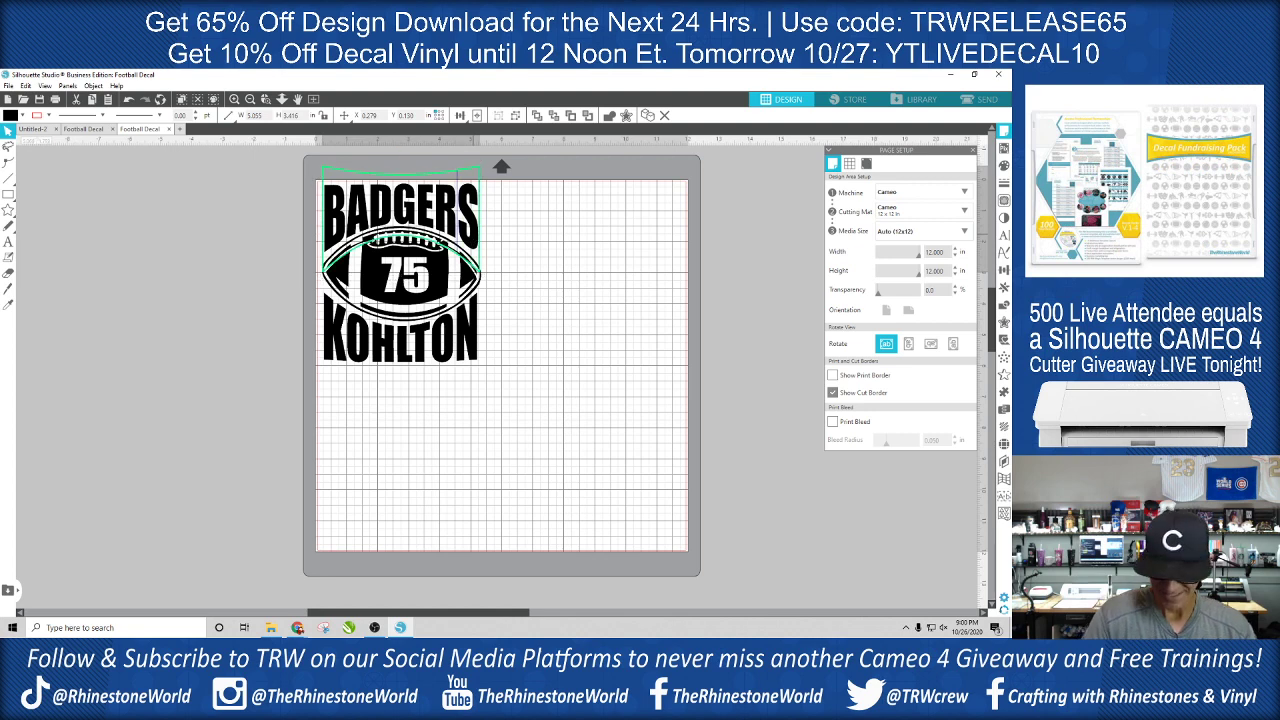
{"action": "key", "text": "BackSpace"}
{"action": "key", "text": "BackSpace"}
{"action": "key", "text": "BackSpace"}
{"action": "key", "text": "BackSpace"}
{"action": "key", "text": "BackSpace"}
{"action": "key", "text": "BackSpace"}
{"action": "key", "text": "BackSpace"}
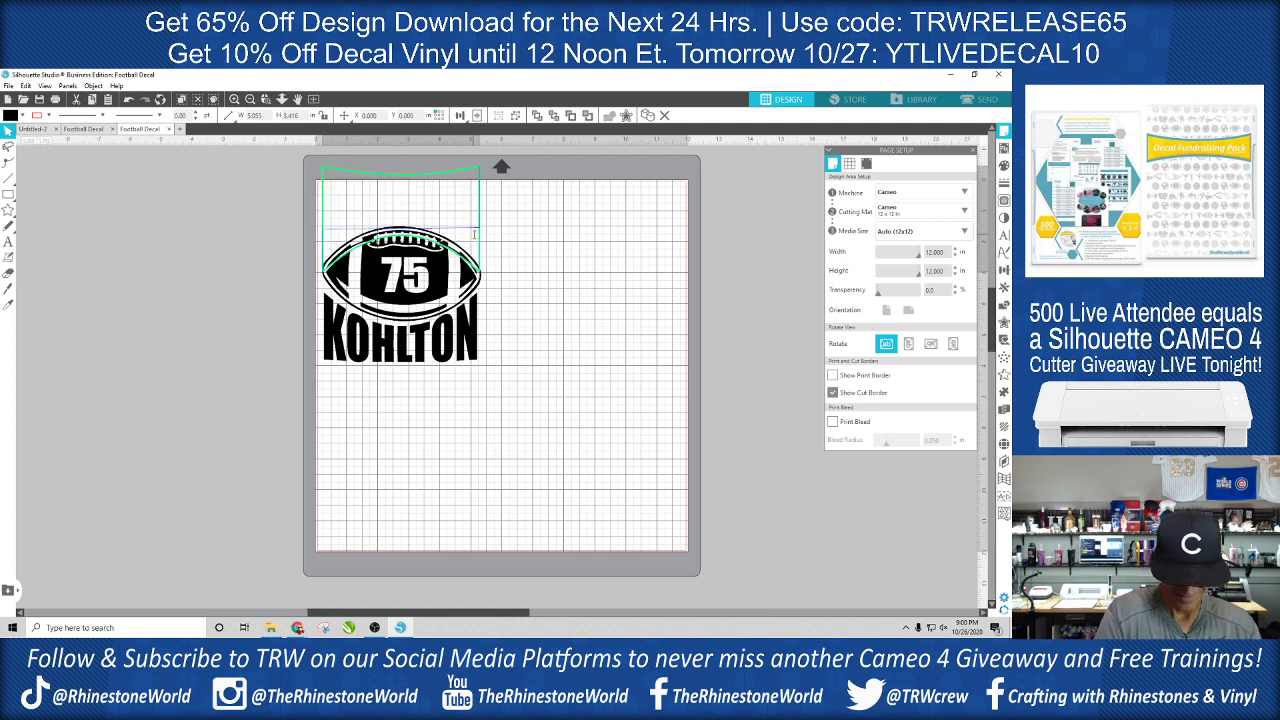
{"action": "type", "text": "COUGAR"}
{"action": "type", "text": "S"}
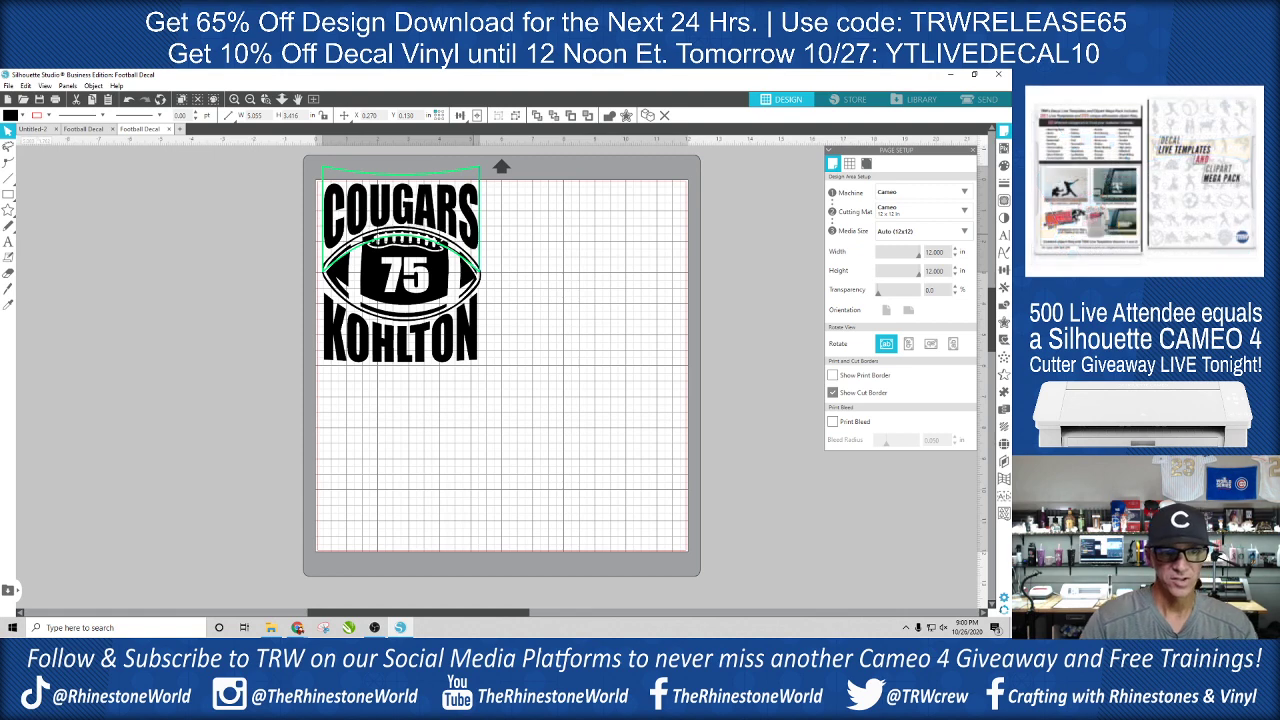
- Replace the name below the football with the new player's first name in capitals
{"action": "left_click", "coordinate": [466, 337]}
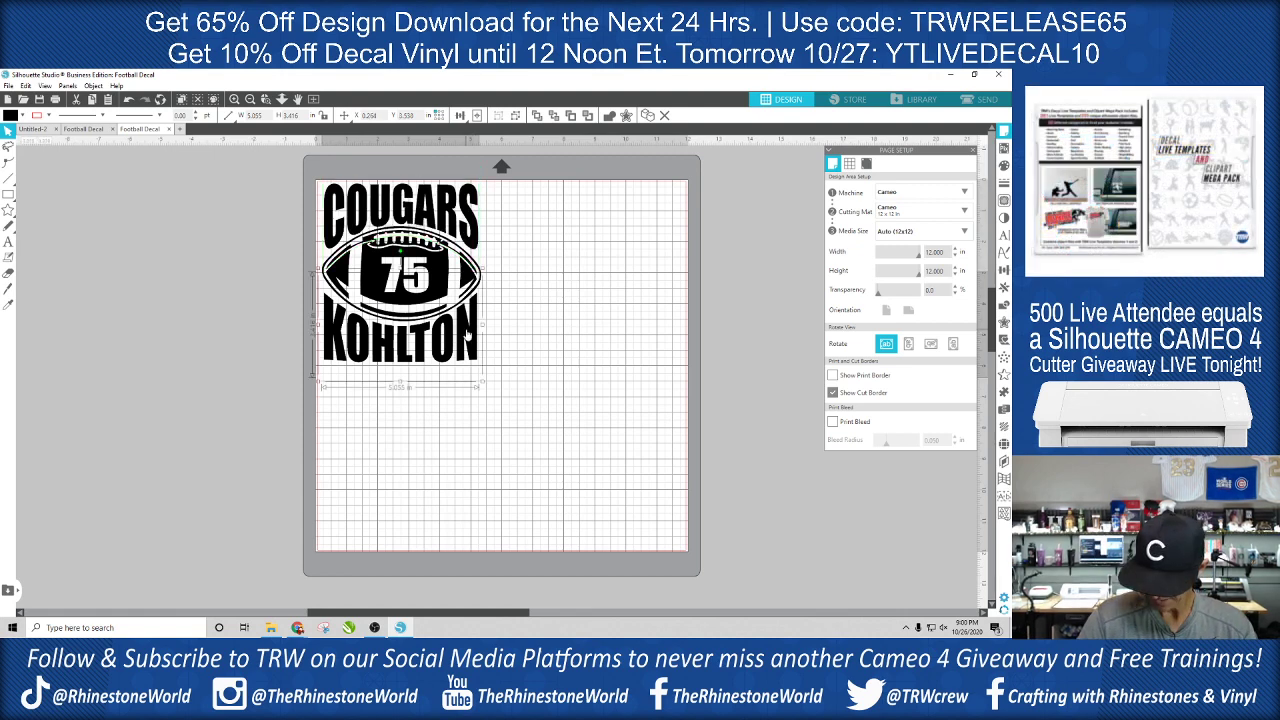
{"action": "double_click", "coordinate": [470, 336]}
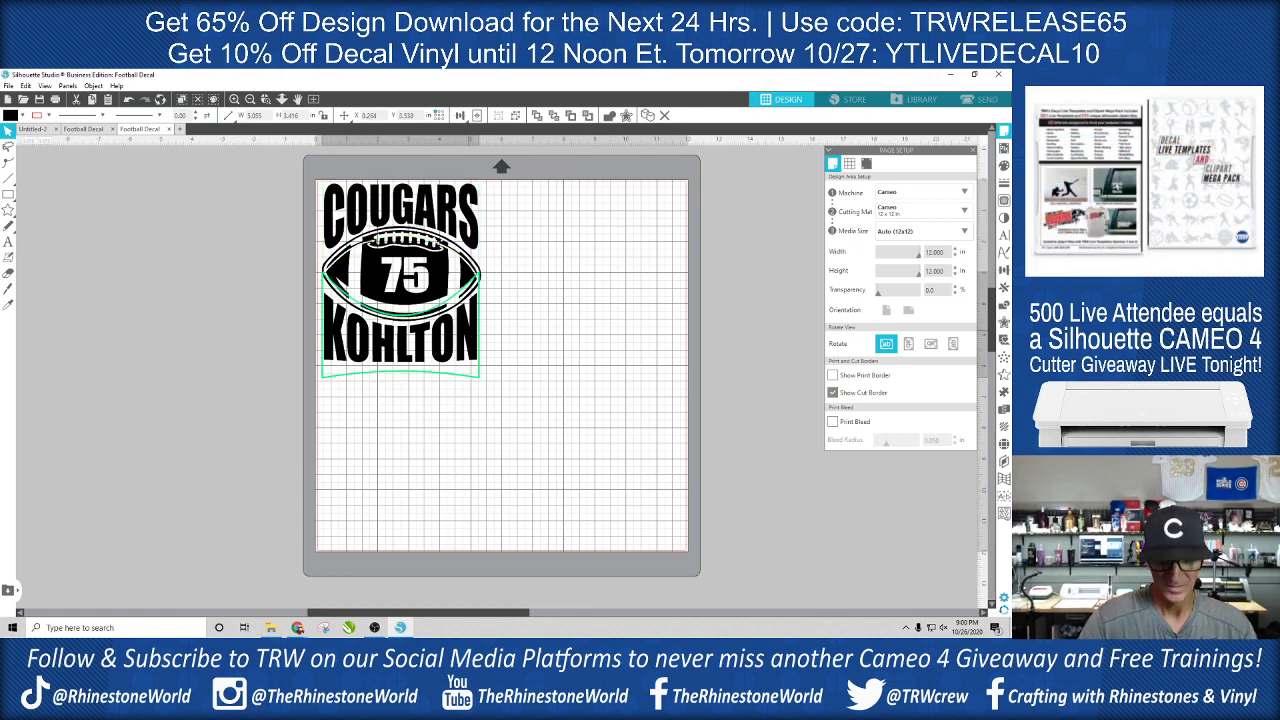
{"action": "key", "text": "BackSpace"}
{"action": "key", "text": "BackSpace"}
{"action": "key", "text": "BackSpace"}
{"action": "key", "text": "BackSpace"}
{"action": "key", "text": "BackSpace"}
{"action": "key", "text": "BackSpace"}
{"action": "key", "text": "BackSpace"}
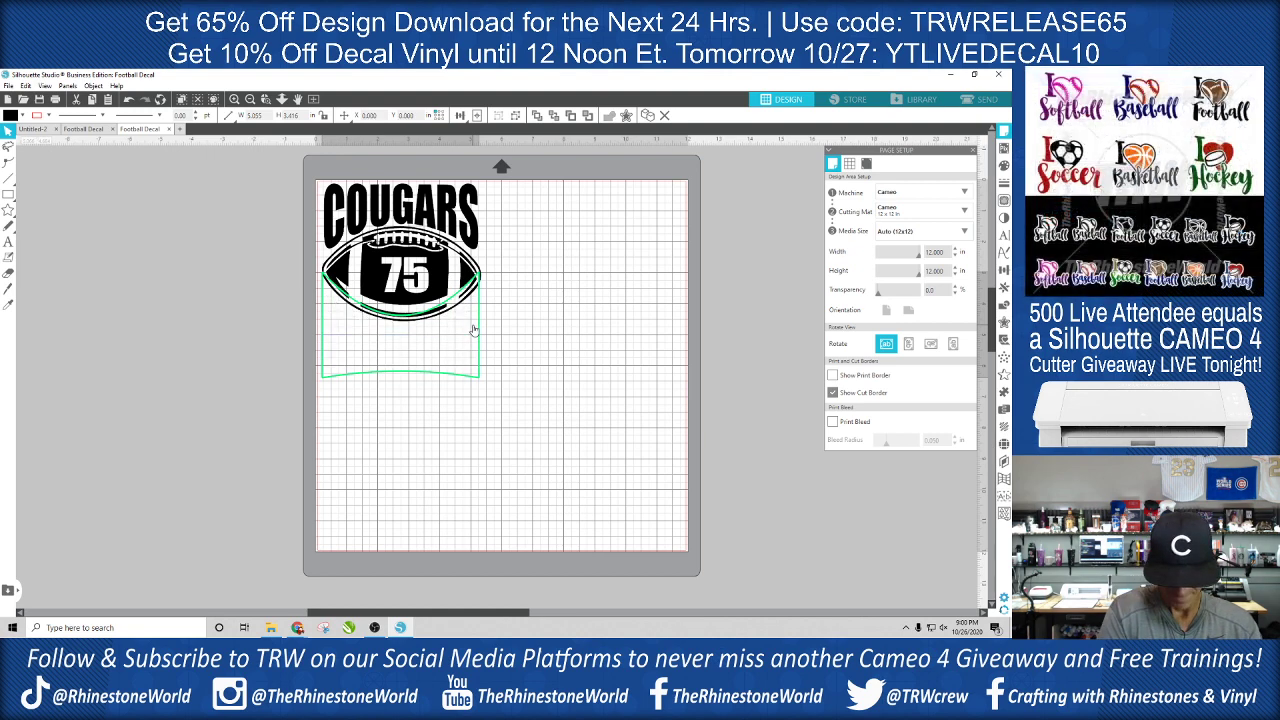
{"action": "type", "text": "NATAK"}
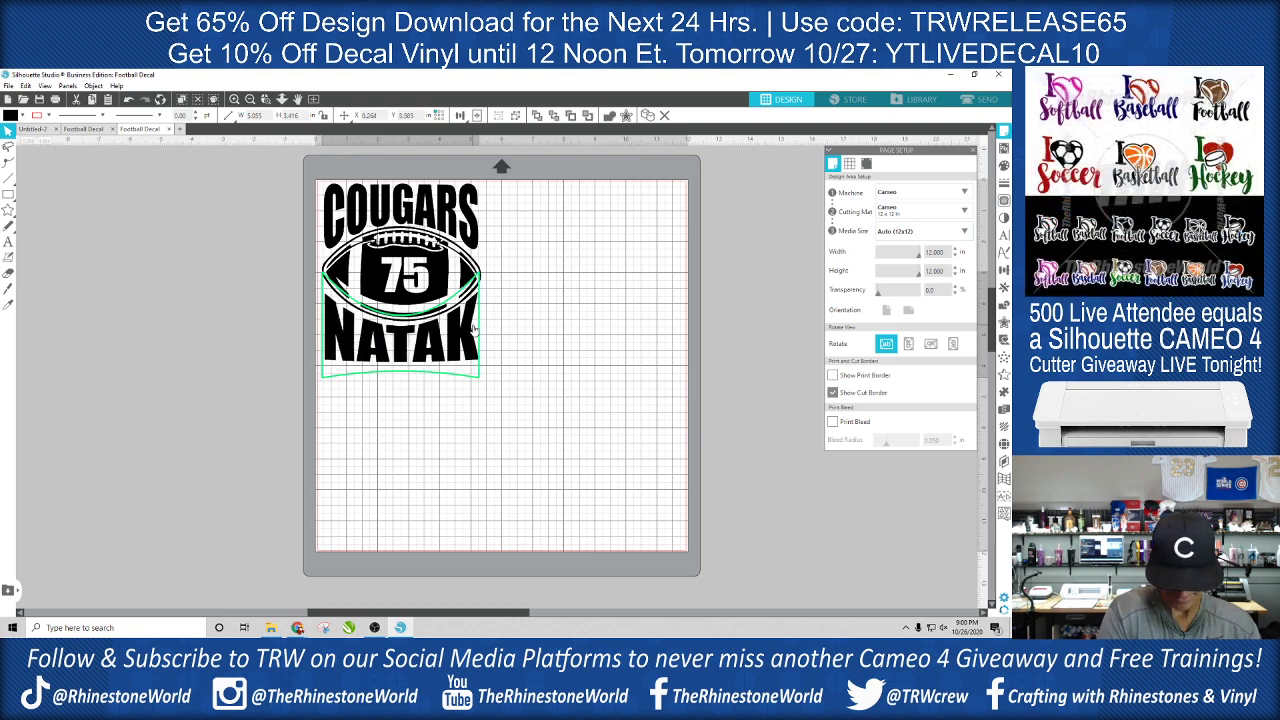
{"action": "key", "text": "BackSpace"}
{"action": "type", "text": "LIE"}
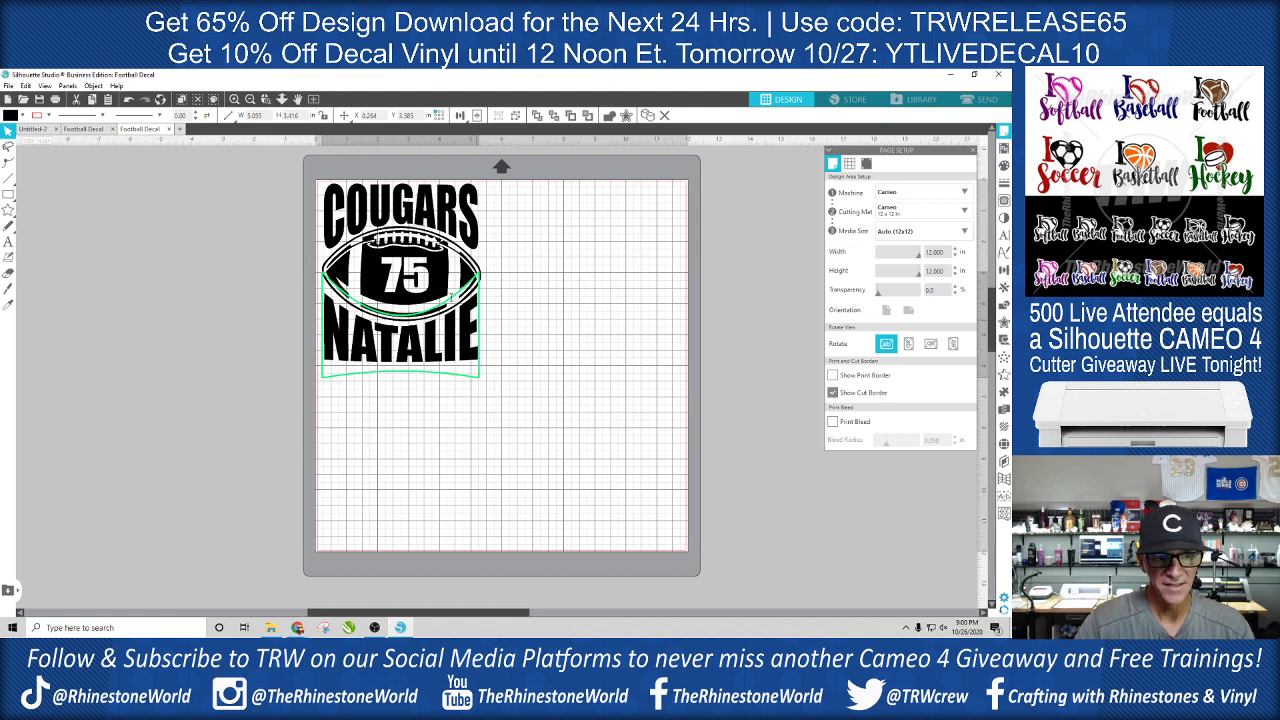
{"action": "left_click", "coordinate": [530, 272]}
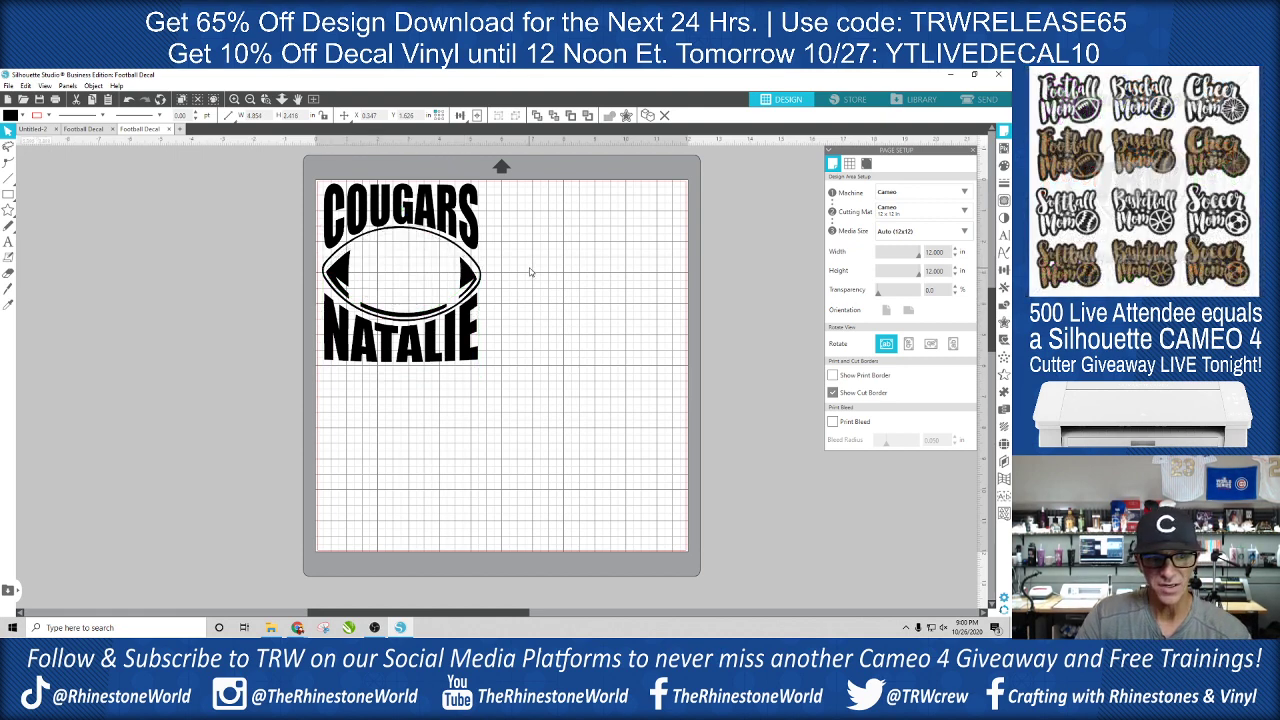
- Delete the remaining football artwork between the team name and the player's name
{"action": "left_click", "coordinate": [368, 292]}
{"action": "key", "text": "Delete"}
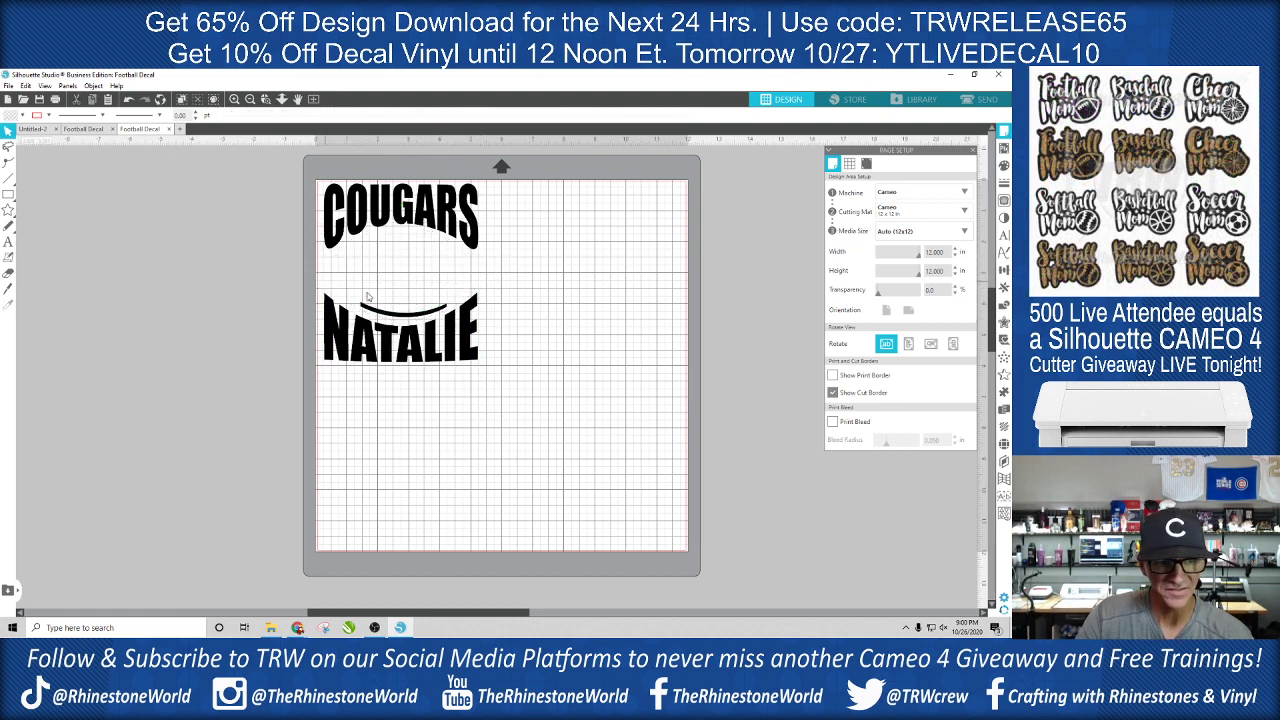
{"action": "left_click", "coordinate": [376, 310]}
{"action": "key", "text": "Delete"}
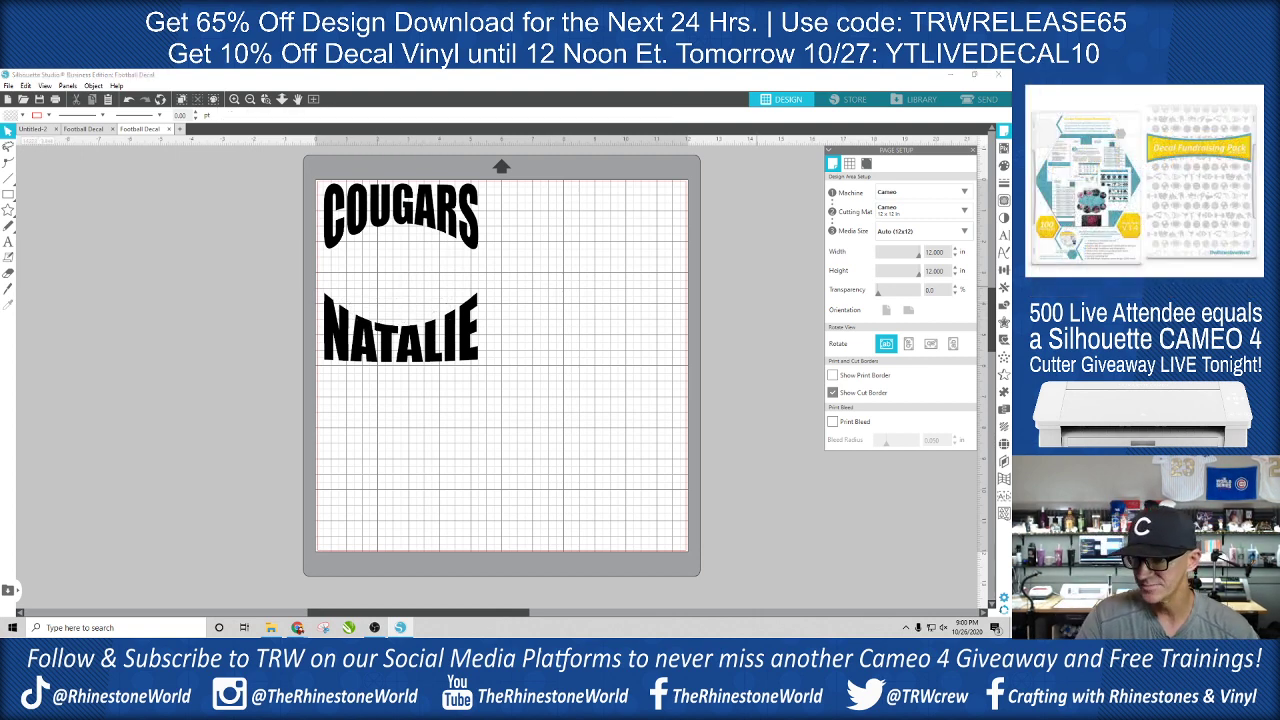
- Bring in the baseball clipart, shrink it to about 2.99 by 3.06 in, and position it between the two text lines
{"action": "left_click_drag", "start_coordinate": [1005, 295], "coordinate": [420, 288]}
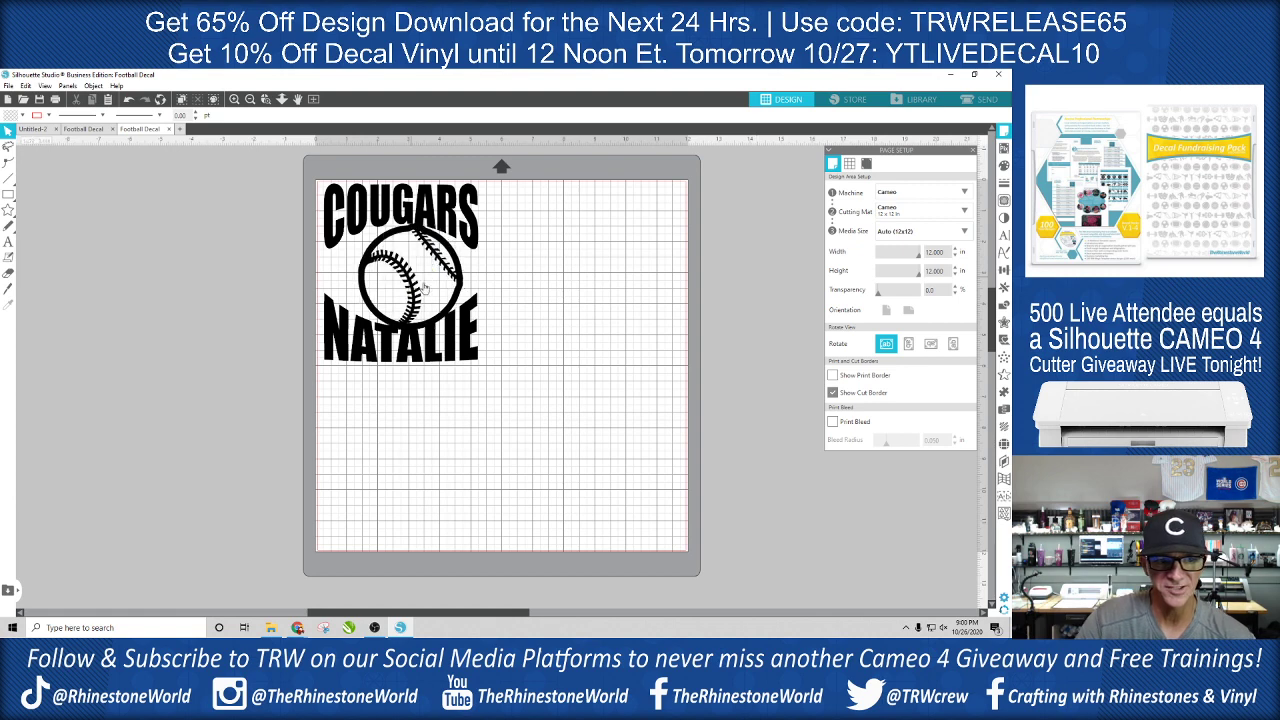
{"action": "left_click", "coordinate": [452, 309]}
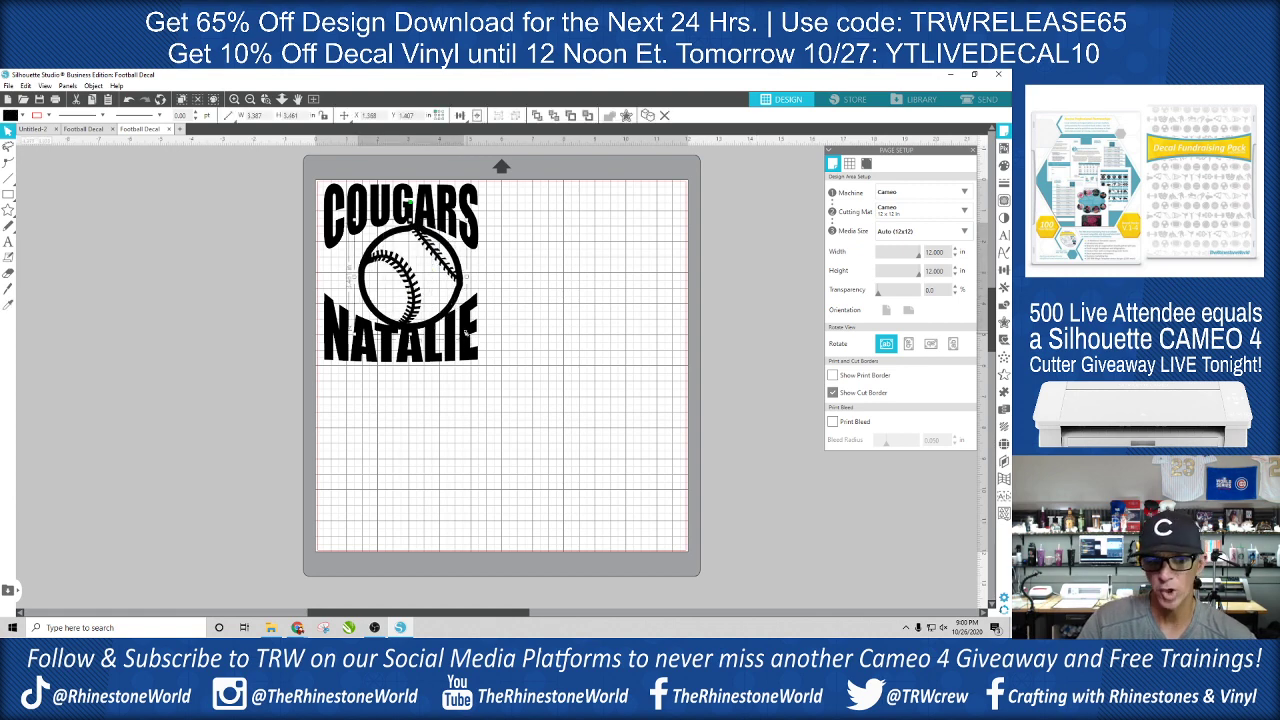
{"action": "left_click_drag", "start_coordinate": [465, 331], "coordinate": [453, 320]}
{"action": "left_click_drag", "start_coordinate": [443, 270], "coordinate": [437, 276]}
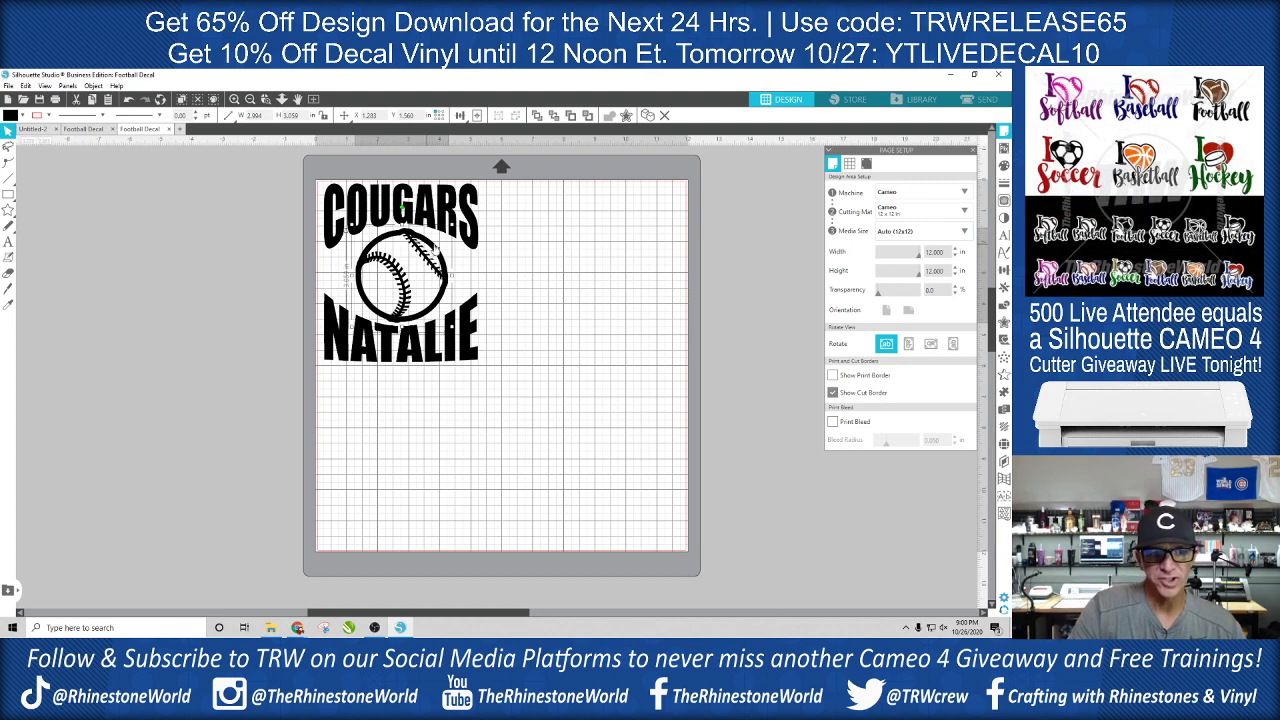
{"action": "left_click", "coordinate": [496, 263]}
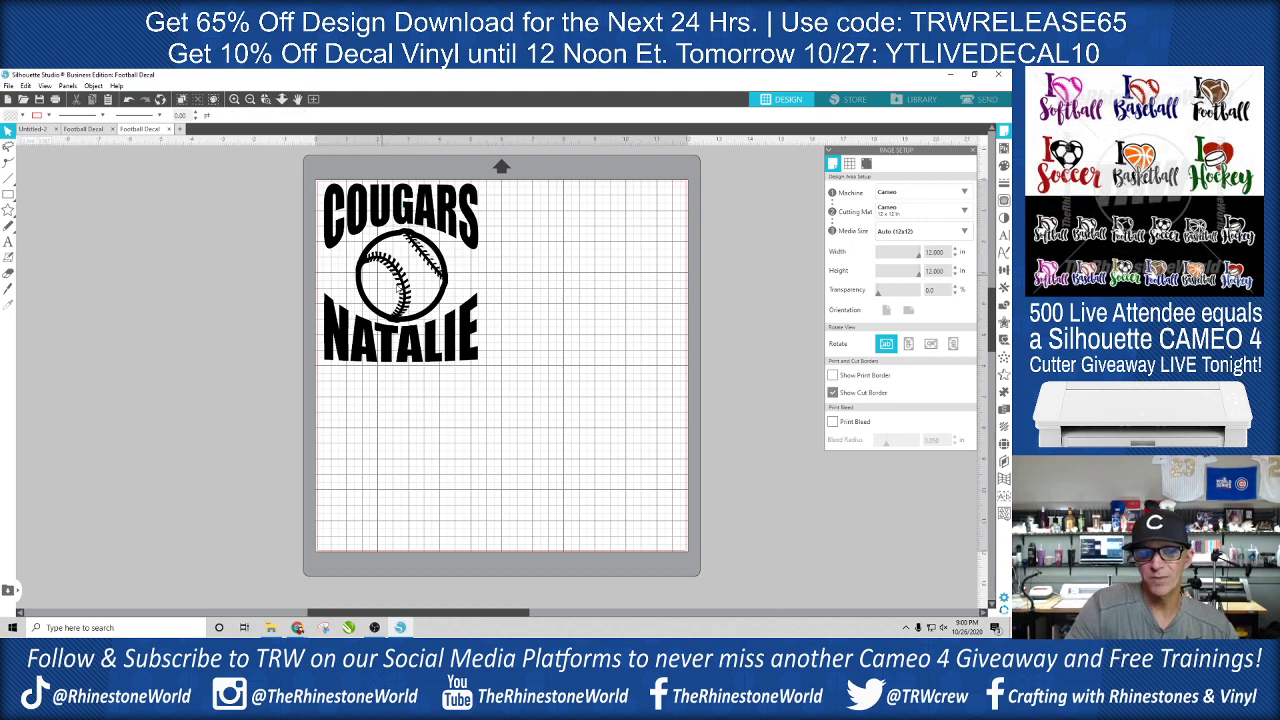
- Enlarge the baseball slightly to about 3.12 by 3.19 in to fill the space between the two text lines
{"action": "left_click", "coordinate": [405, 284]}
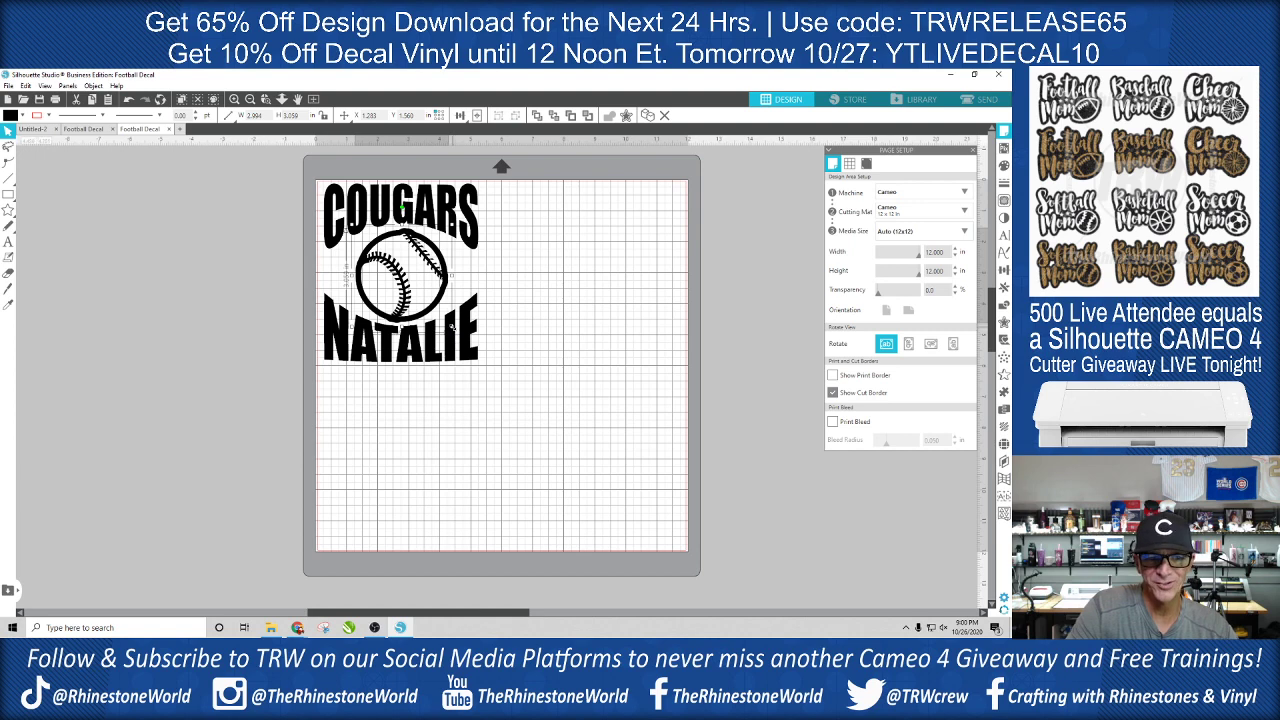
{"action": "left_click_drag", "start_coordinate": [452, 328], "coordinate": [454, 330]}
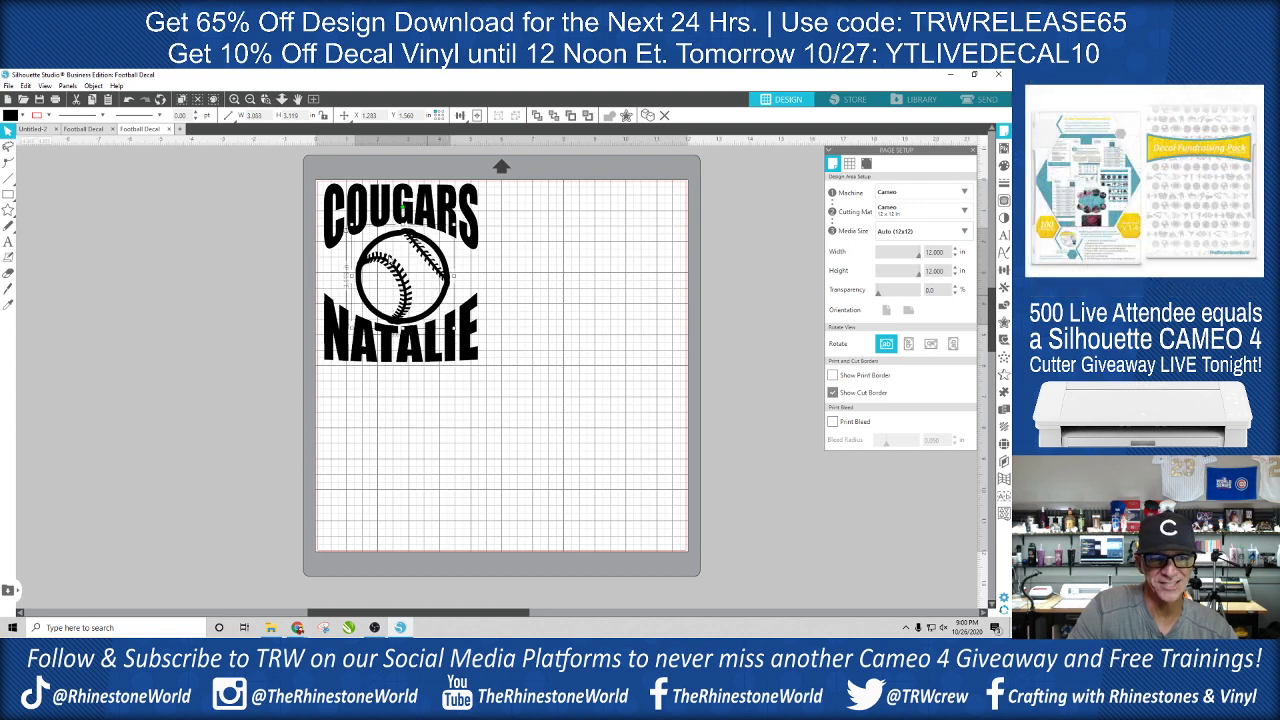
{"action": "left_click_drag", "start_coordinate": [355, 228], "coordinate": [353, 226]}
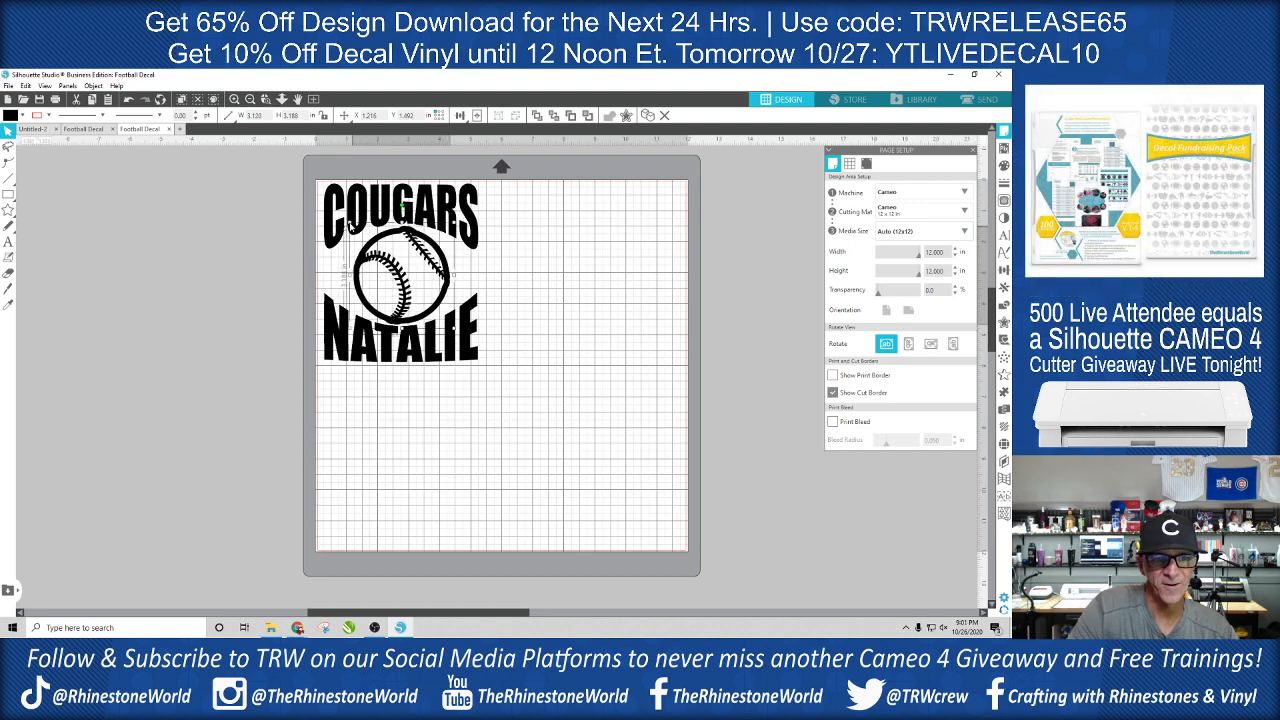
{"action": "left_click", "coordinate": [556, 266]}
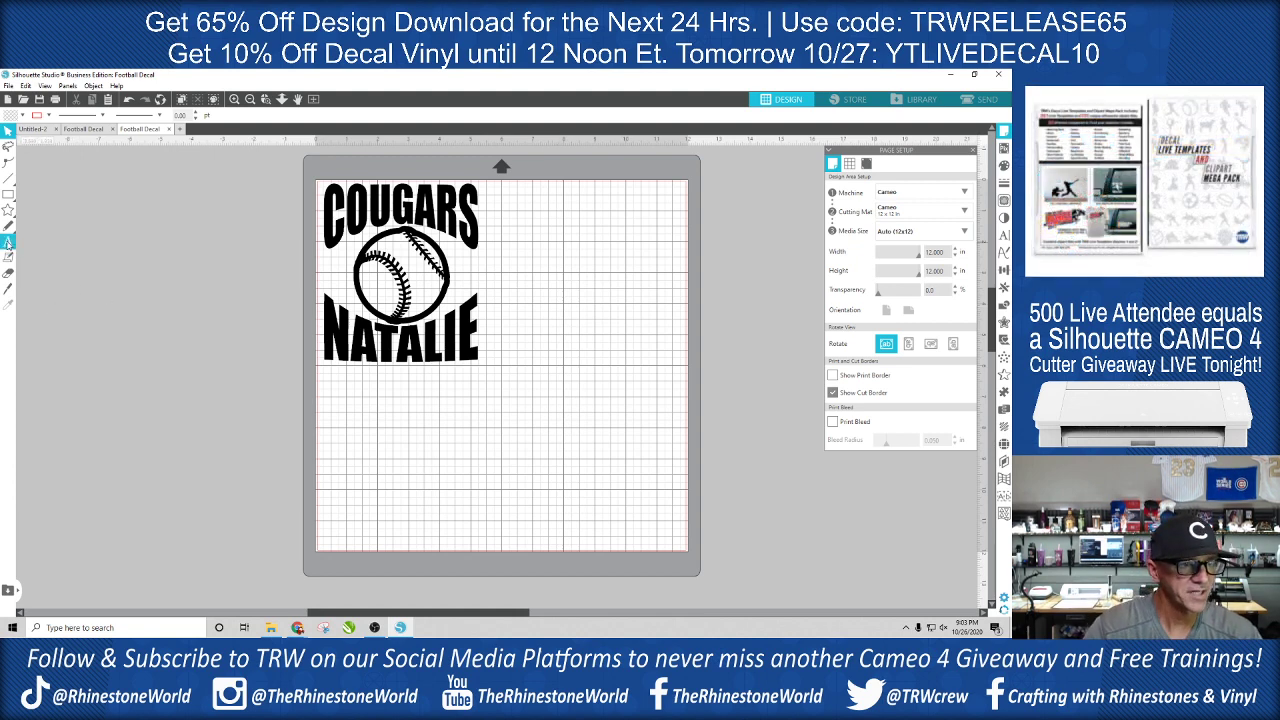
- Add the number 26 as text on the empty area of the mat beside the decal design
{"action": "left_click", "coordinate": [7, 243]}
{"action": "left_click", "coordinate": [548, 290]}
{"action": "type", "text": "25"}
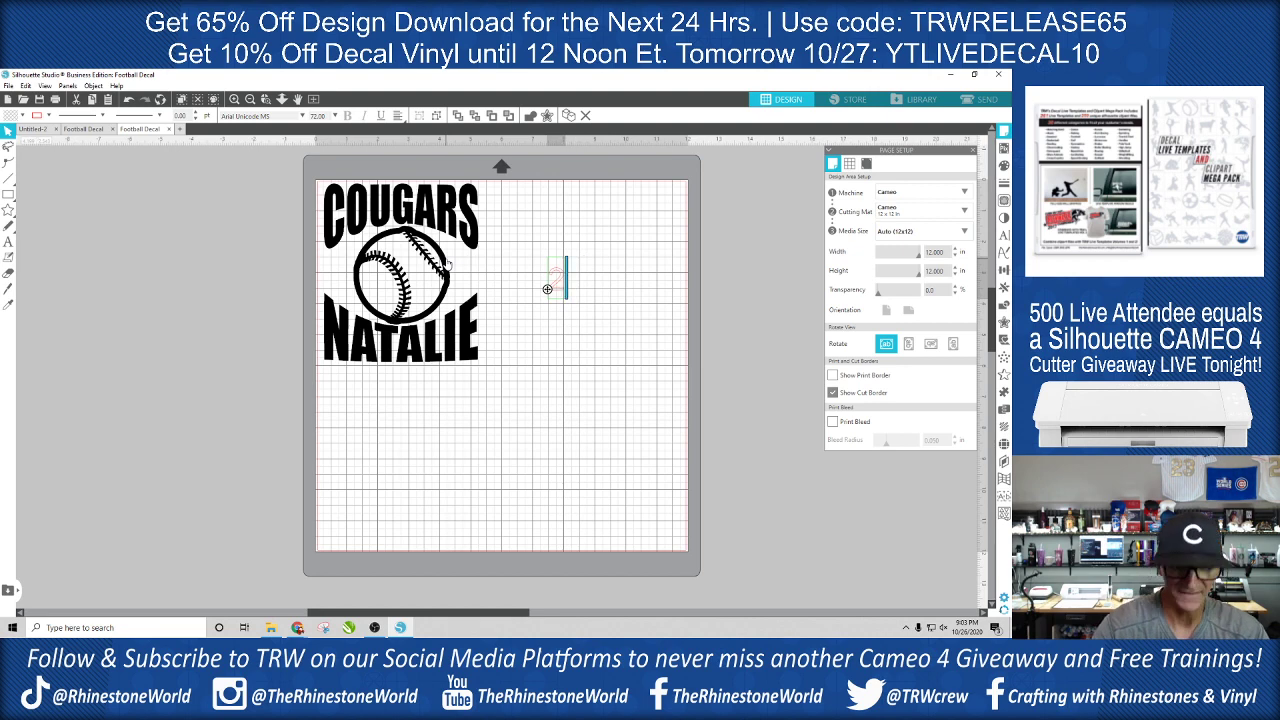
{"action": "left_click", "coordinate": [497, 240]}
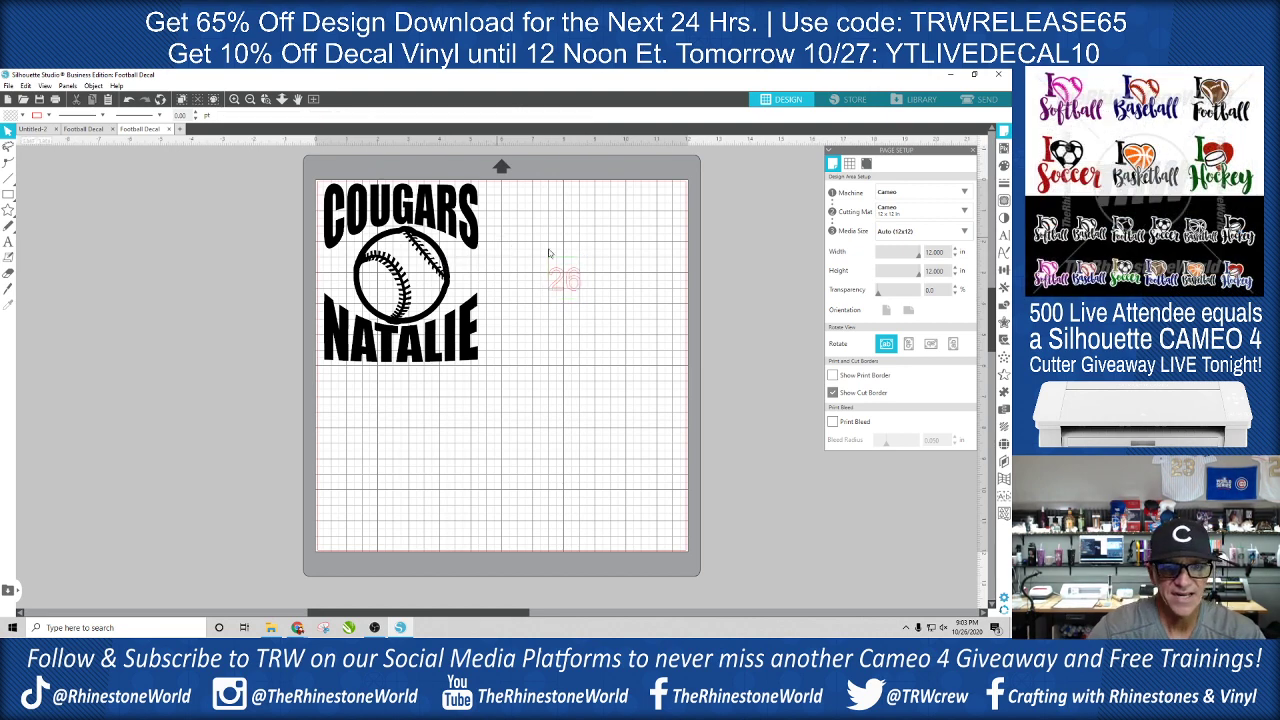
- Set the number 26 in the Impact font and fill it with red
{"action": "left_click", "coordinate": [575, 285]}
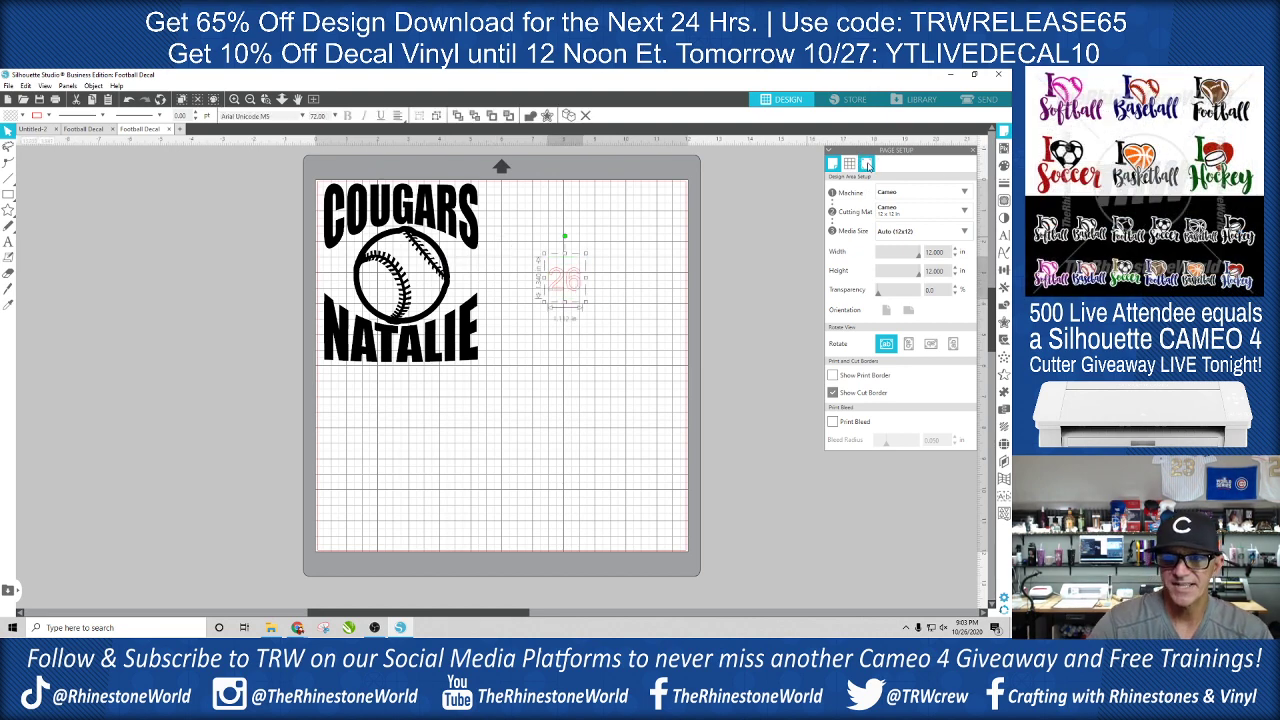
{"action": "left_click", "coordinate": [1003, 236]}
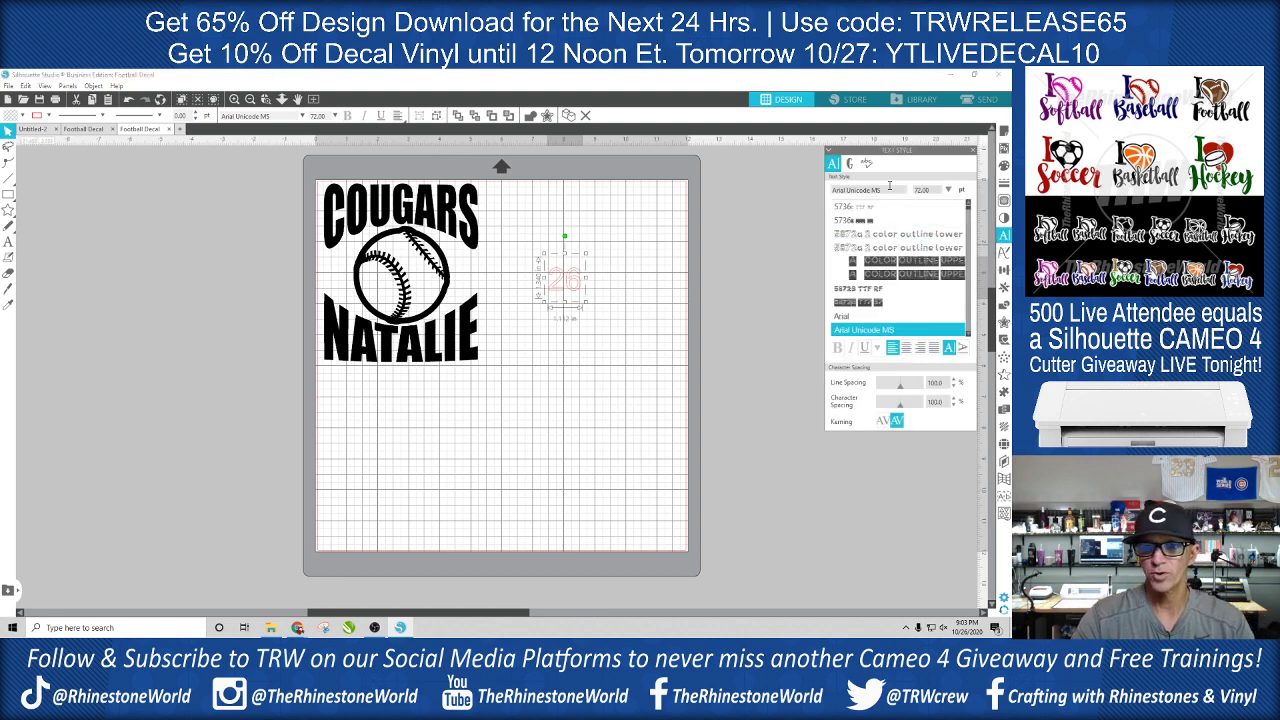
{"action": "type", "text": "IMPact"}
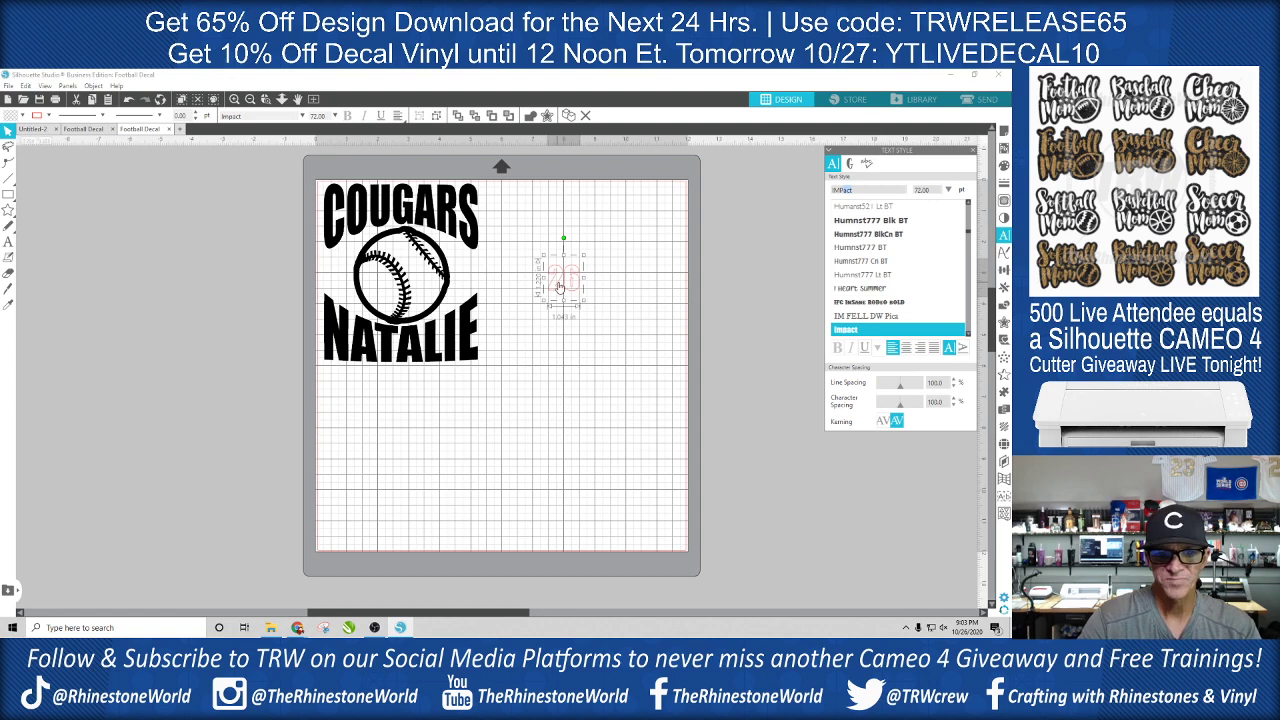
{"action": "left_click_drag", "start_coordinate": [567, 284], "coordinate": [556, 279]}
{"action": "left_click", "coordinate": [1004, 166]}
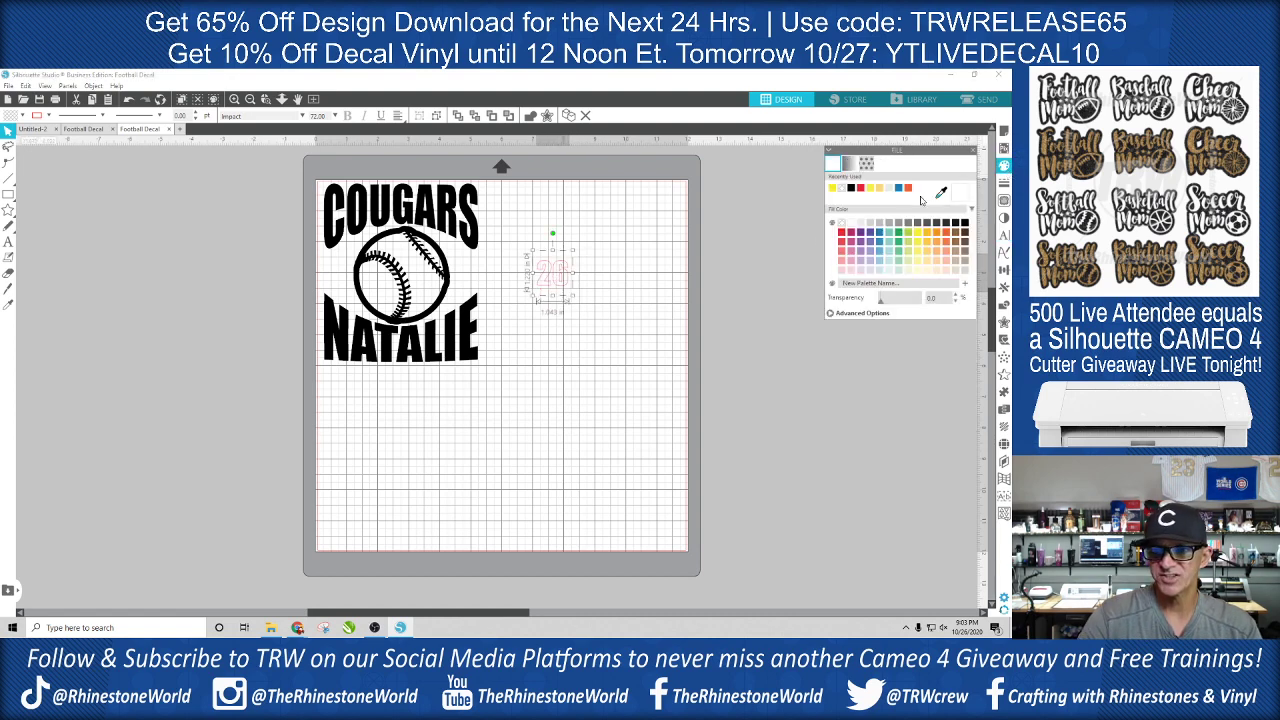
{"action": "left_click", "coordinate": [742, 278]}
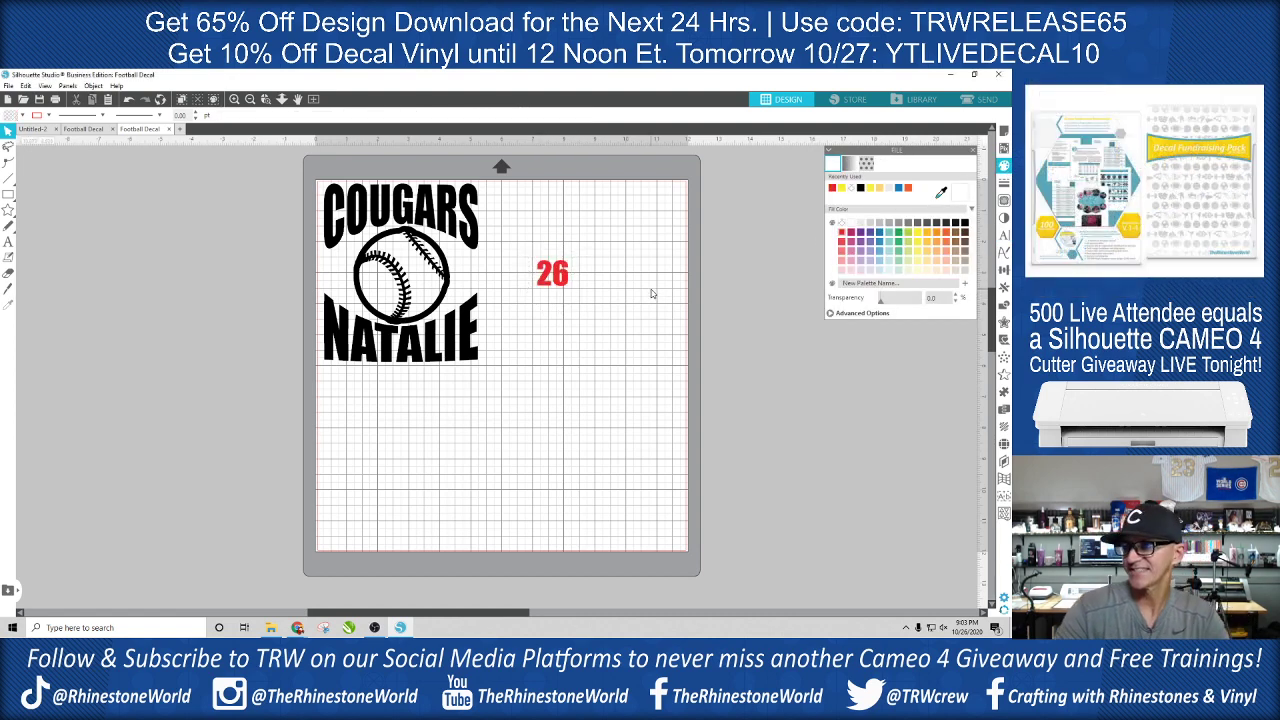
- Move the number 26 onto the middle of the baseball and enlarge it to about 1.23 by 1.03 in
{"action": "left_click_drag", "start_coordinate": [563, 270], "coordinate": [416, 285]}
{"action": "left_click", "coordinate": [414, 288]}
{"action": "left_click", "coordinate": [406, 277]}
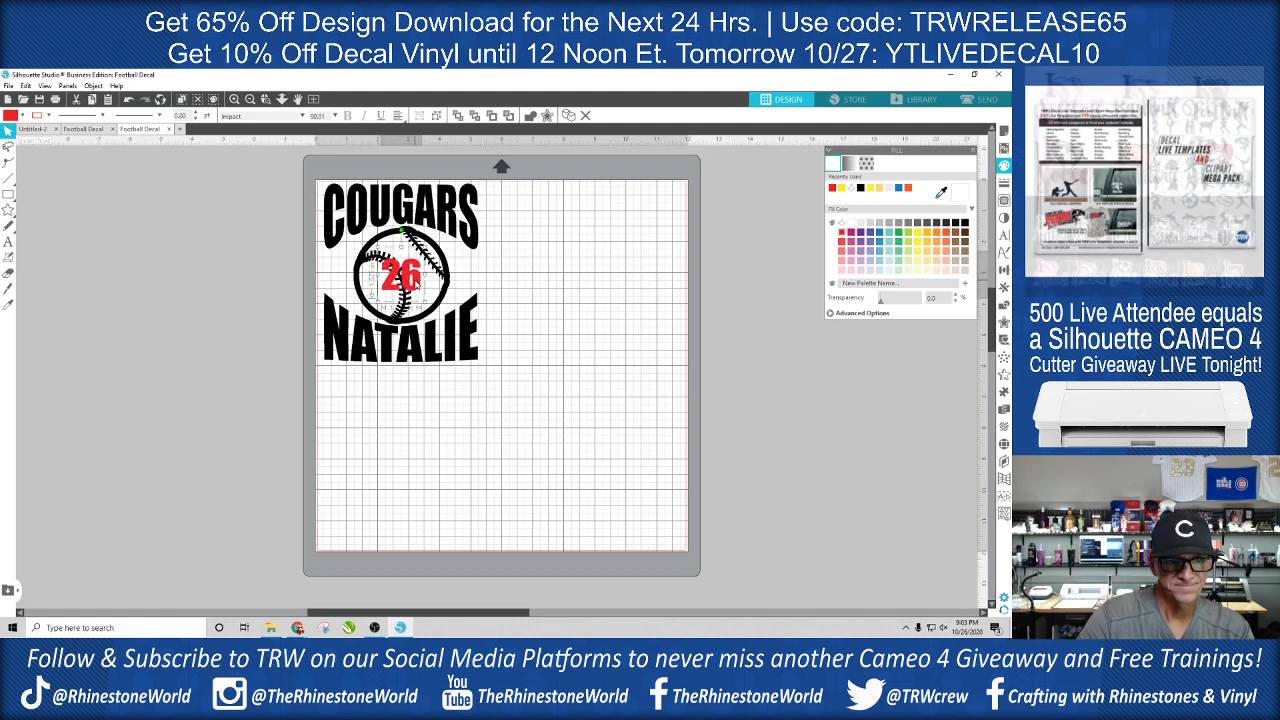
{"action": "left_click", "coordinate": [520, 295]}
- Make the number 26 on the baseball a compound path
{"action": "scroll", "coordinate": [407, 278], "scroll_direction": "up", "scroll_amount": 1}
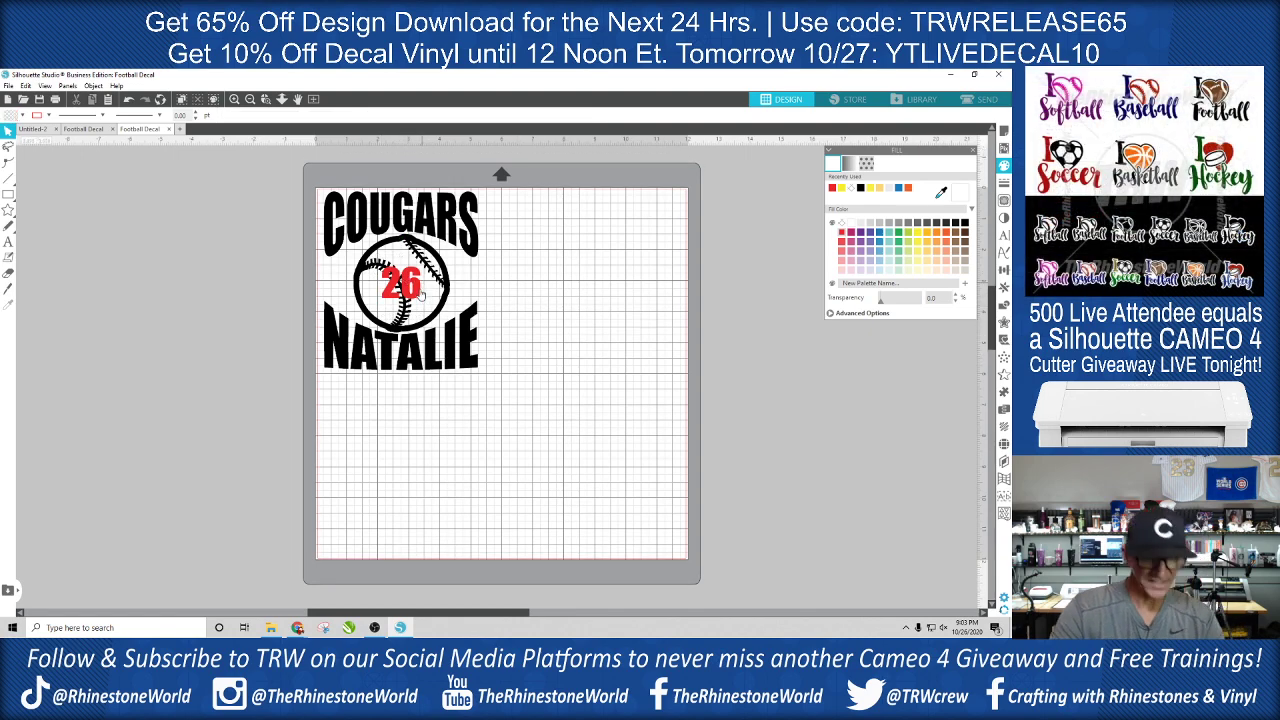
{"action": "scroll", "coordinate": [414, 280], "scroll_direction": "up", "scroll_amount": 6}
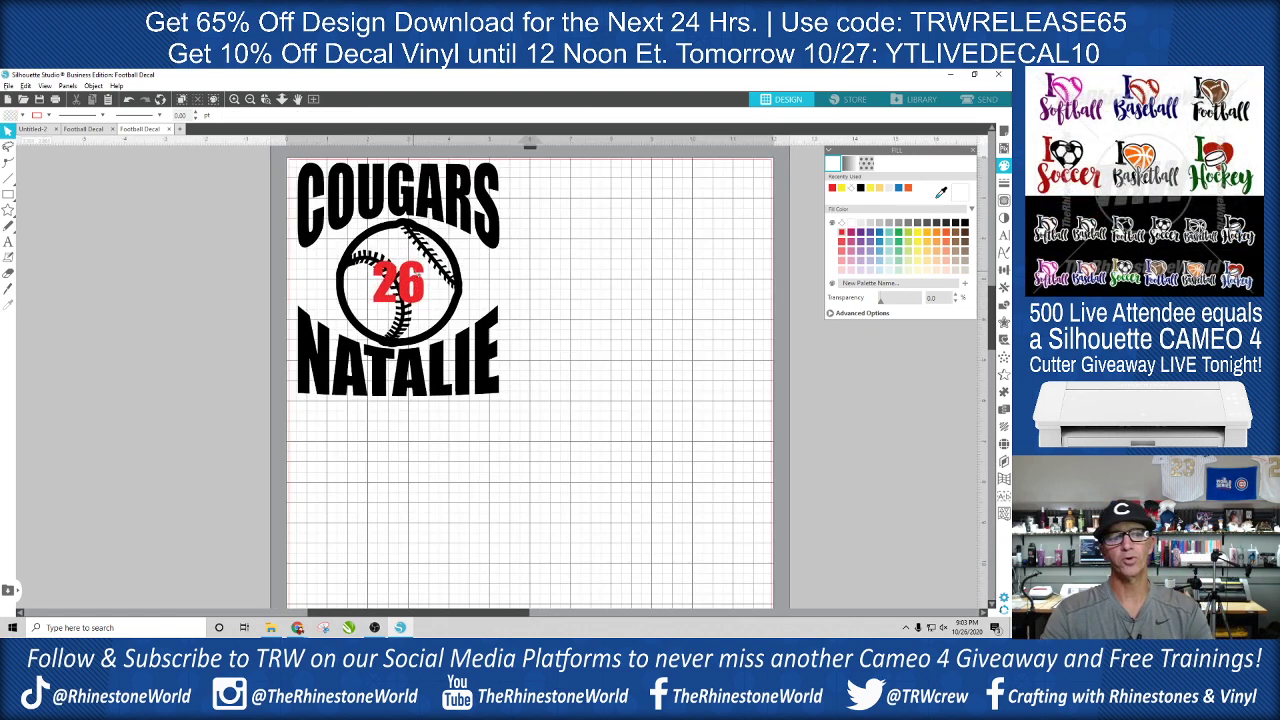
{"action": "scroll", "coordinate": [415, 278], "scroll_direction": "up", "scroll_amount": 3}
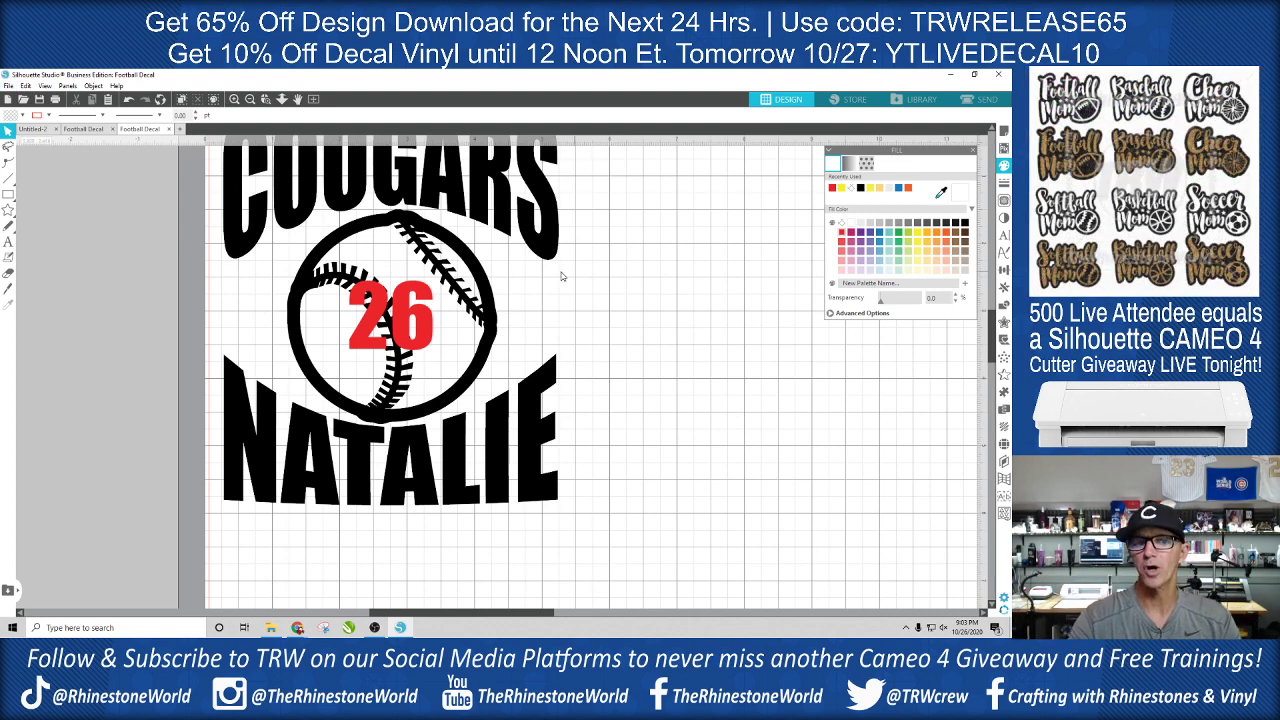
{"action": "scroll", "coordinate": [468, 284], "scroll_direction": "down", "scroll_amount": 3}
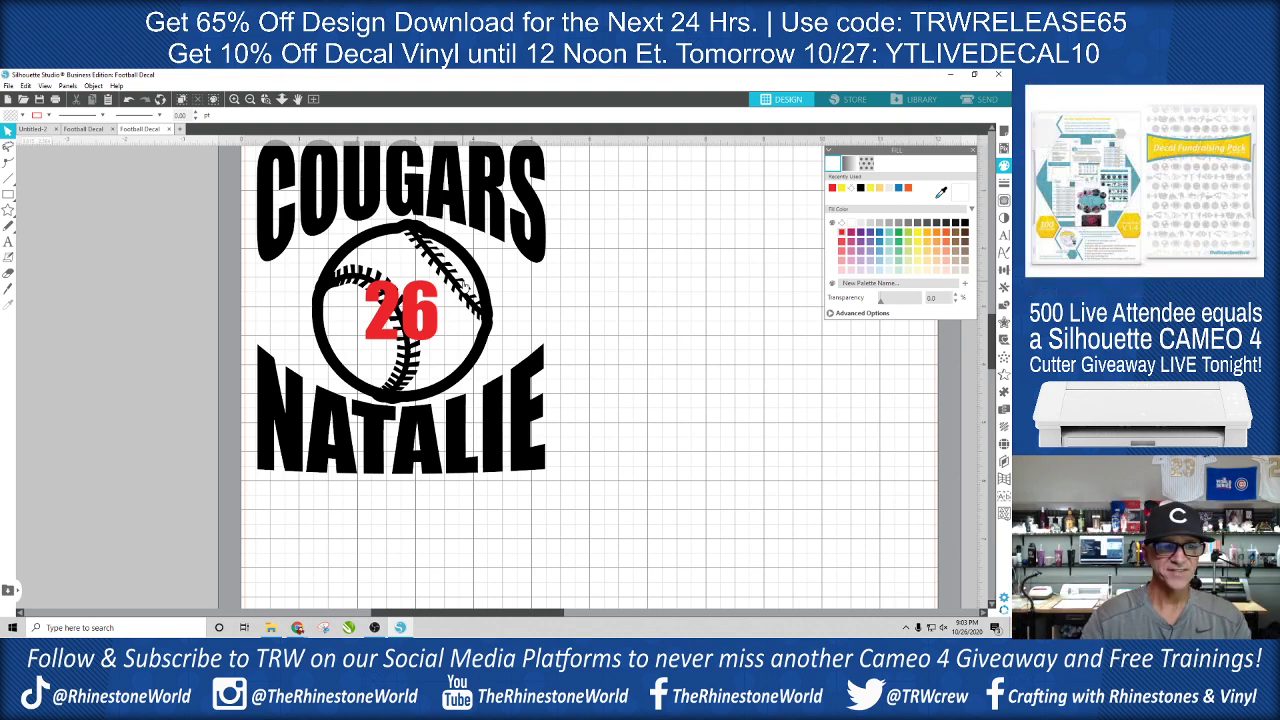
{"action": "left_click", "coordinate": [437, 330]}
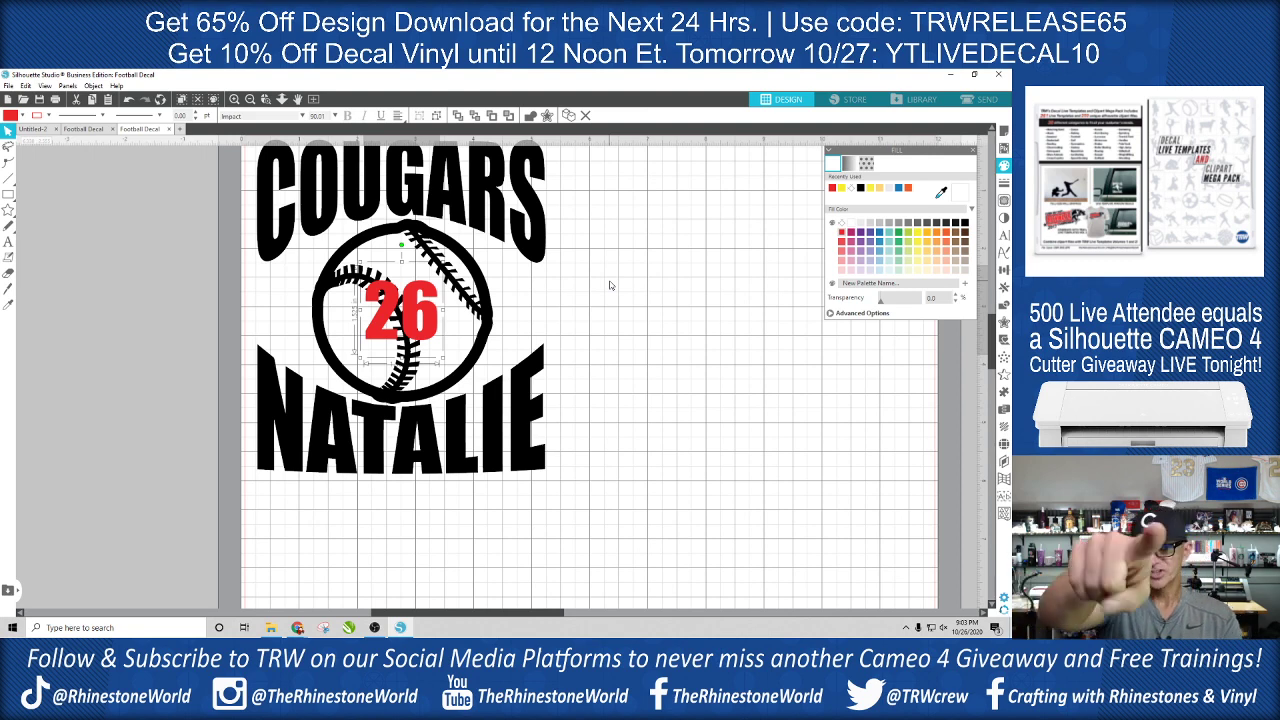
{"action": "left_click", "coordinate": [93, 86]}
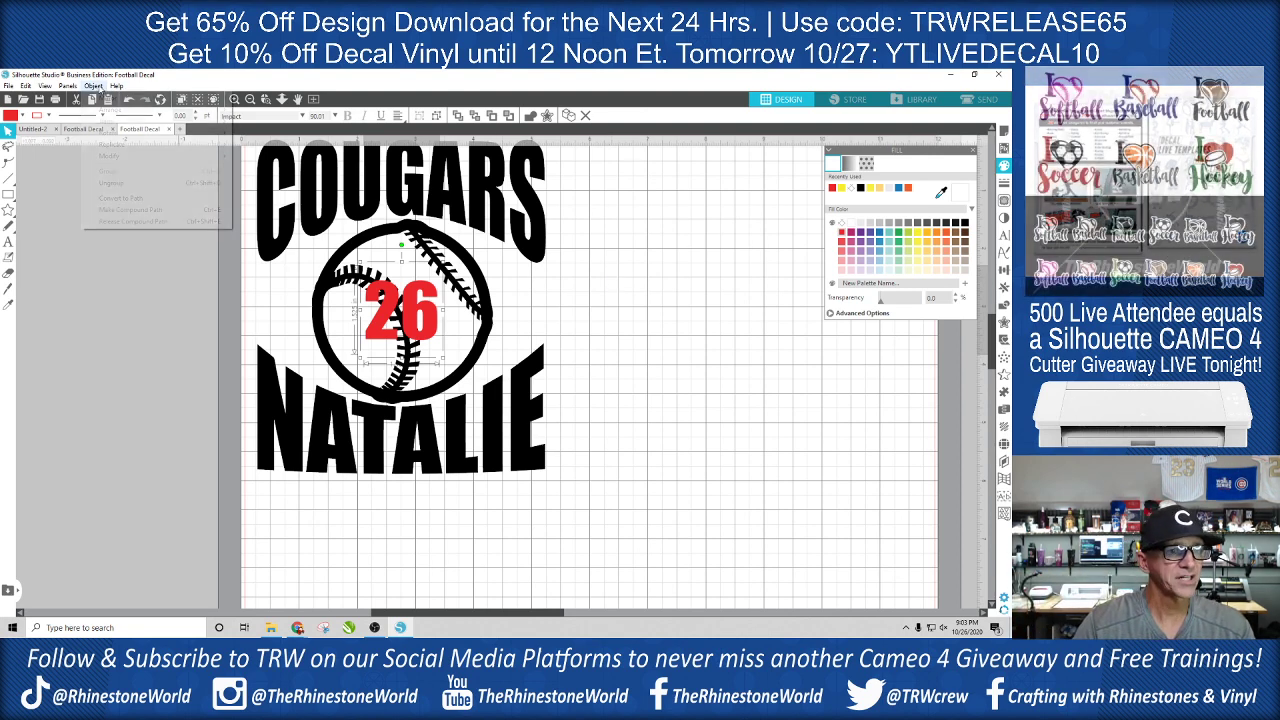
{"action": "left_click", "coordinate": [158, 211]}
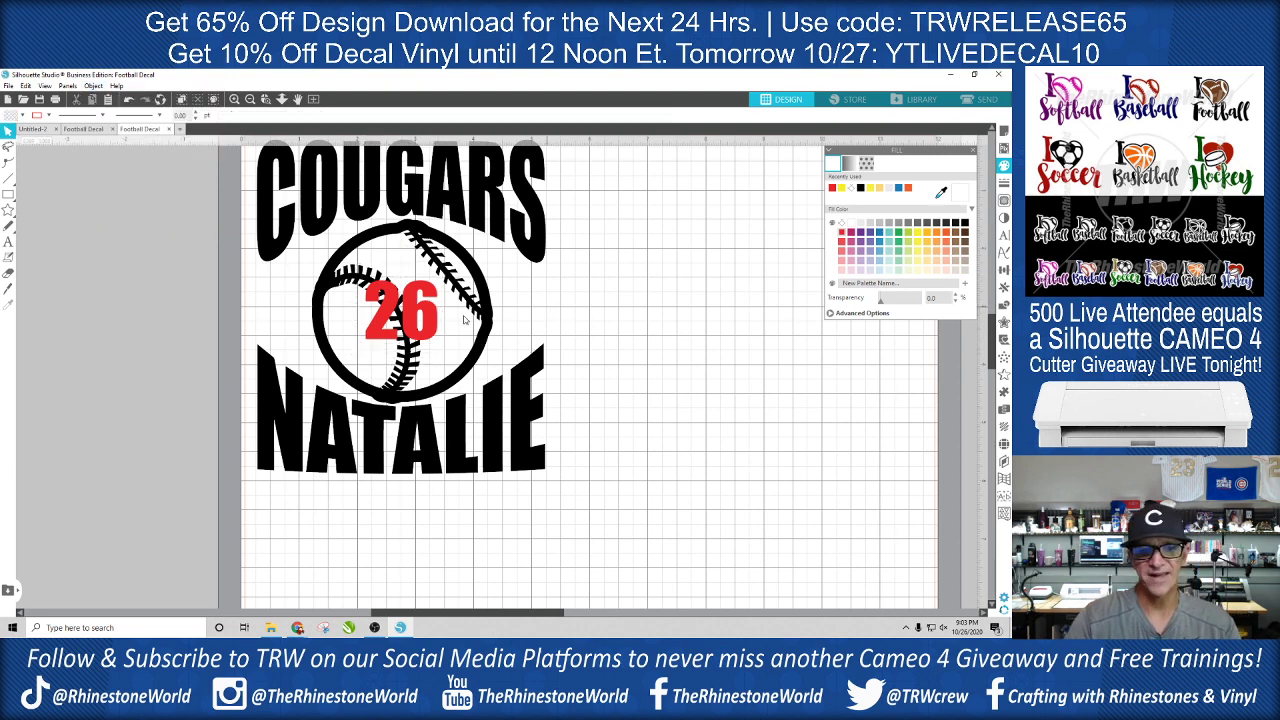
- Create an outer offset with rounded corners around the number 26 at a distance of about 0.045 in
{"action": "left_click", "coordinate": [432, 330]}
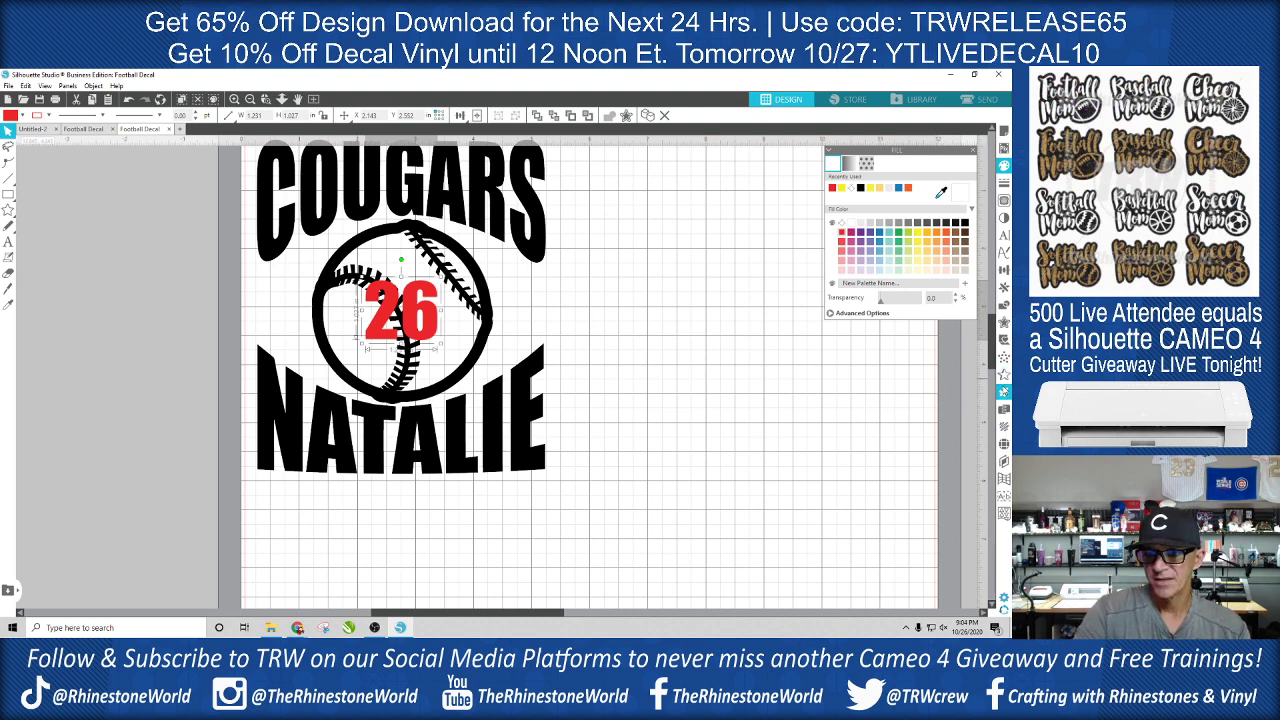
{"action": "left_click", "coordinate": [1003, 327]}
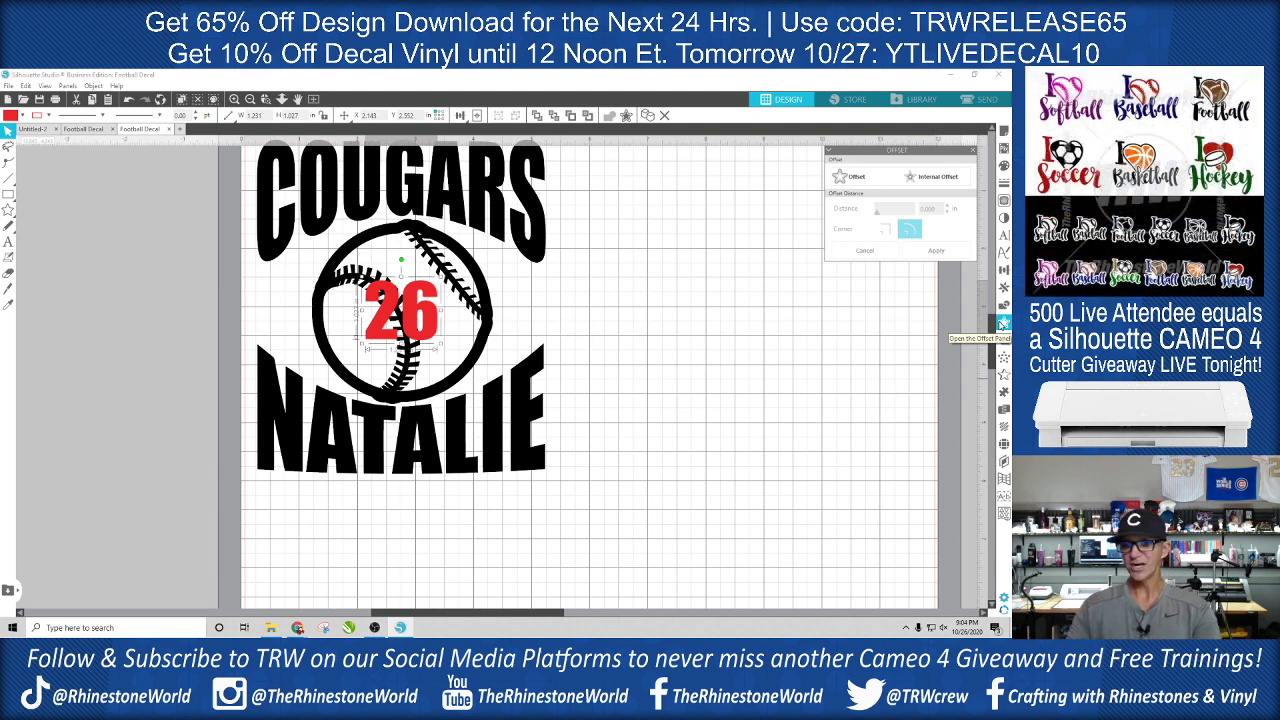
{"action": "left_click", "coordinate": [860, 178]}
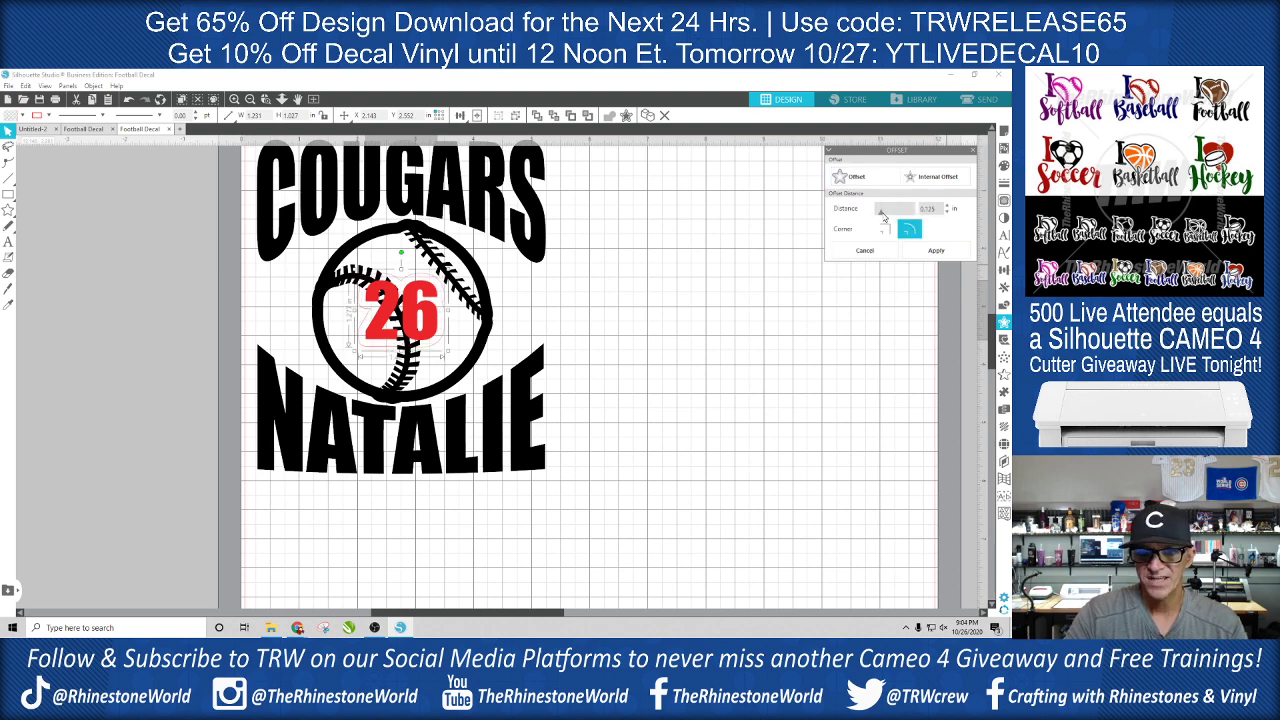
{"action": "left_click_drag", "start_coordinate": [882, 217], "coordinate": [880, 218]}
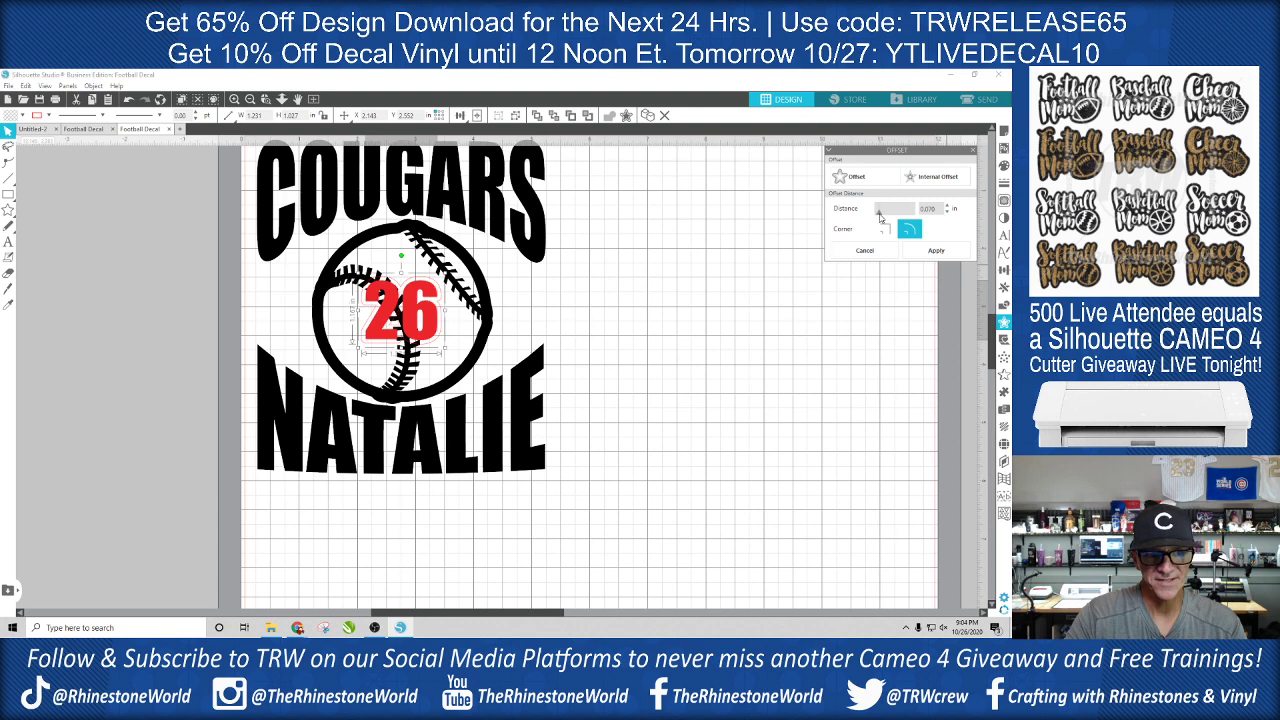
{"action": "left_click_drag", "start_coordinate": [880, 218], "coordinate": [878, 218]}
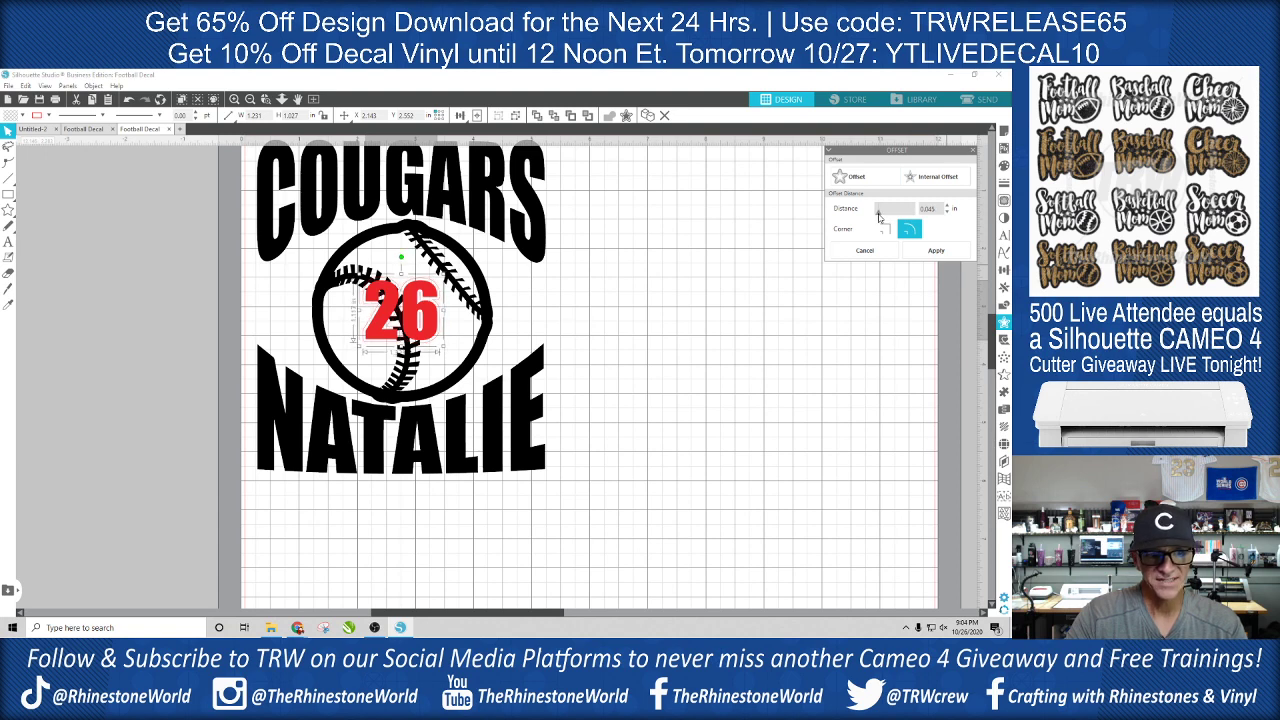
{"action": "left_click", "coordinate": [451, 325]}
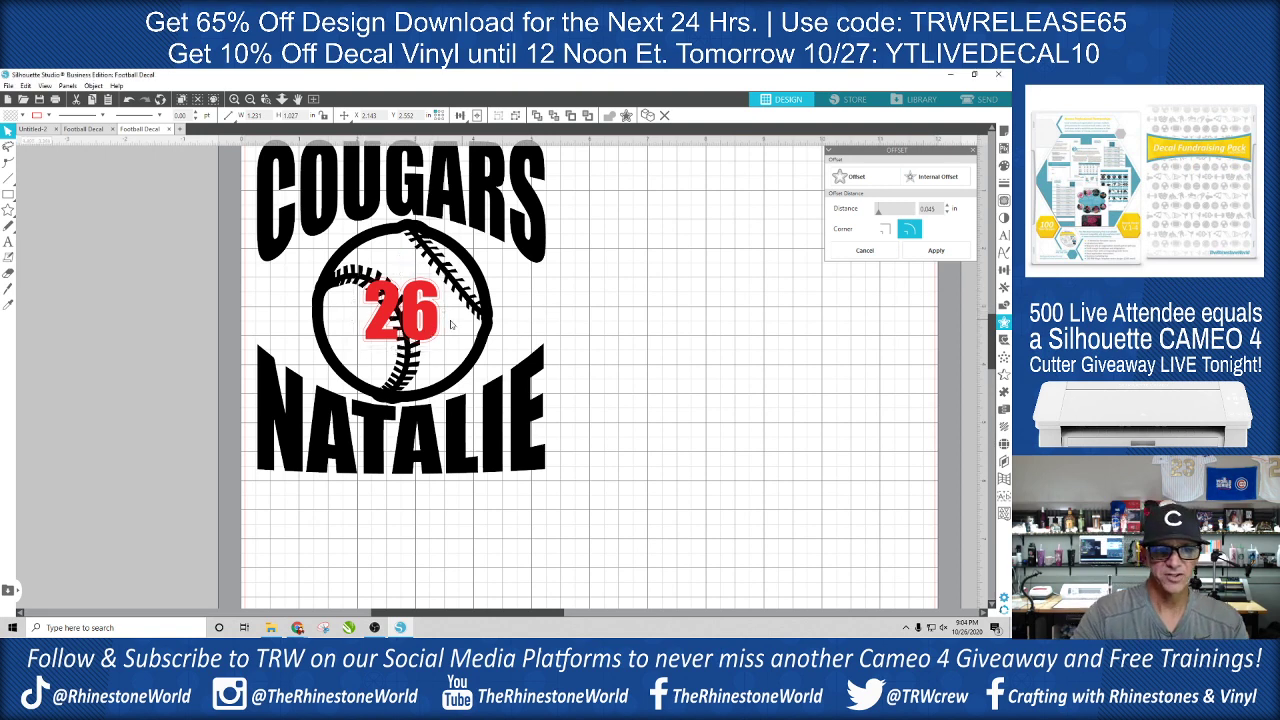
- Try moving the number, its offset outline and the baseball separately, and return each to its original position
{"action": "left_click_drag", "start_coordinate": [440, 319], "coordinate": [454, 325]}
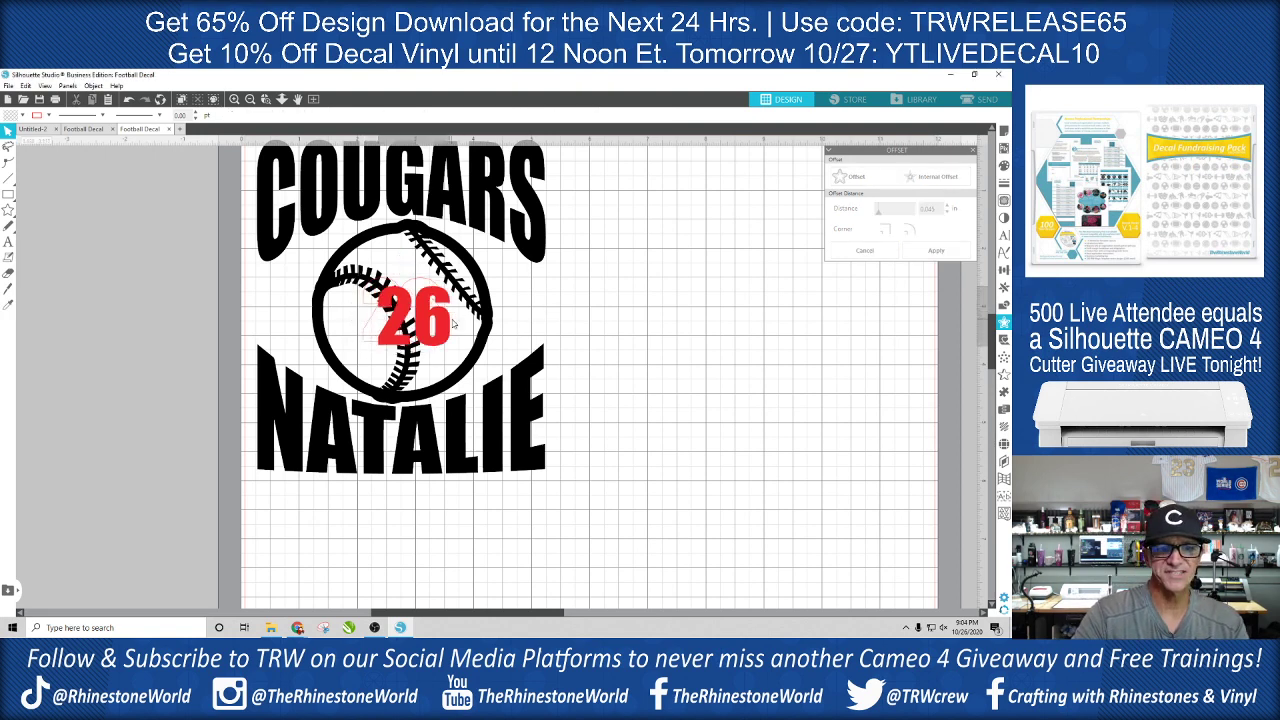
{"action": "key", "text": "ctrl+z"}
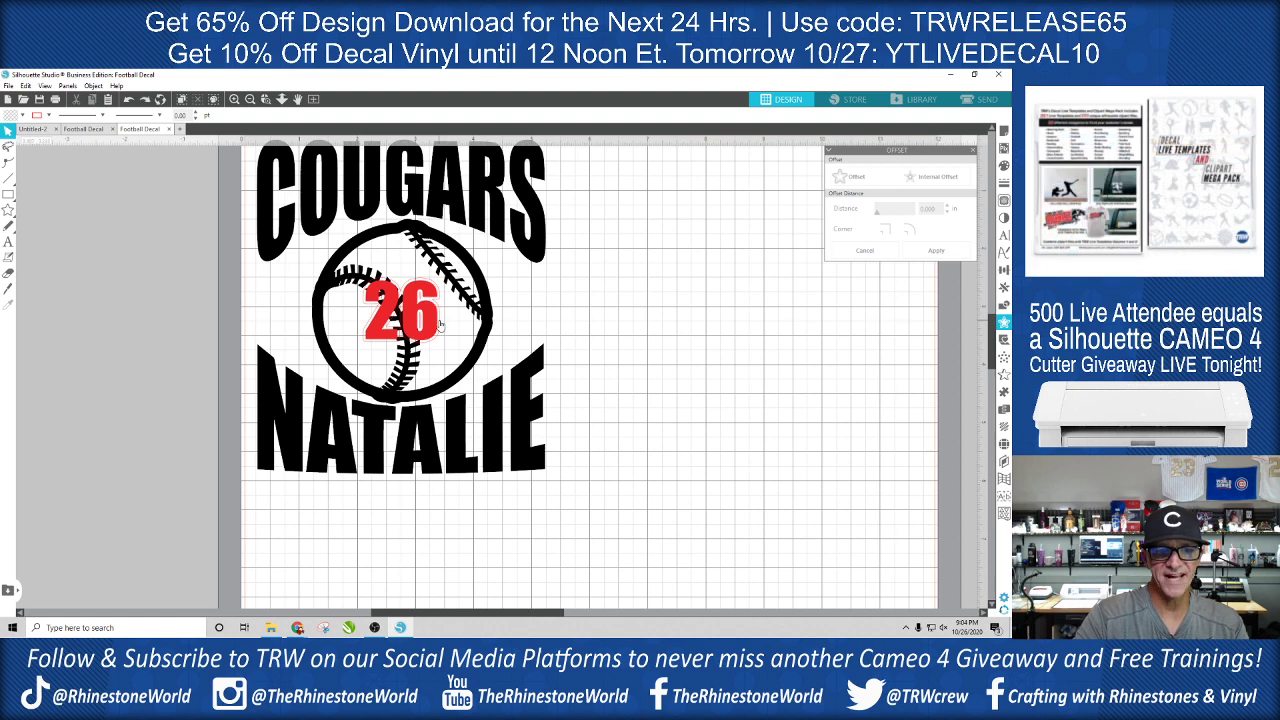
{"action": "left_click", "coordinate": [443, 323]}
{"action": "left_click_drag", "start_coordinate": [448, 327], "coordinate": [461, 332]}
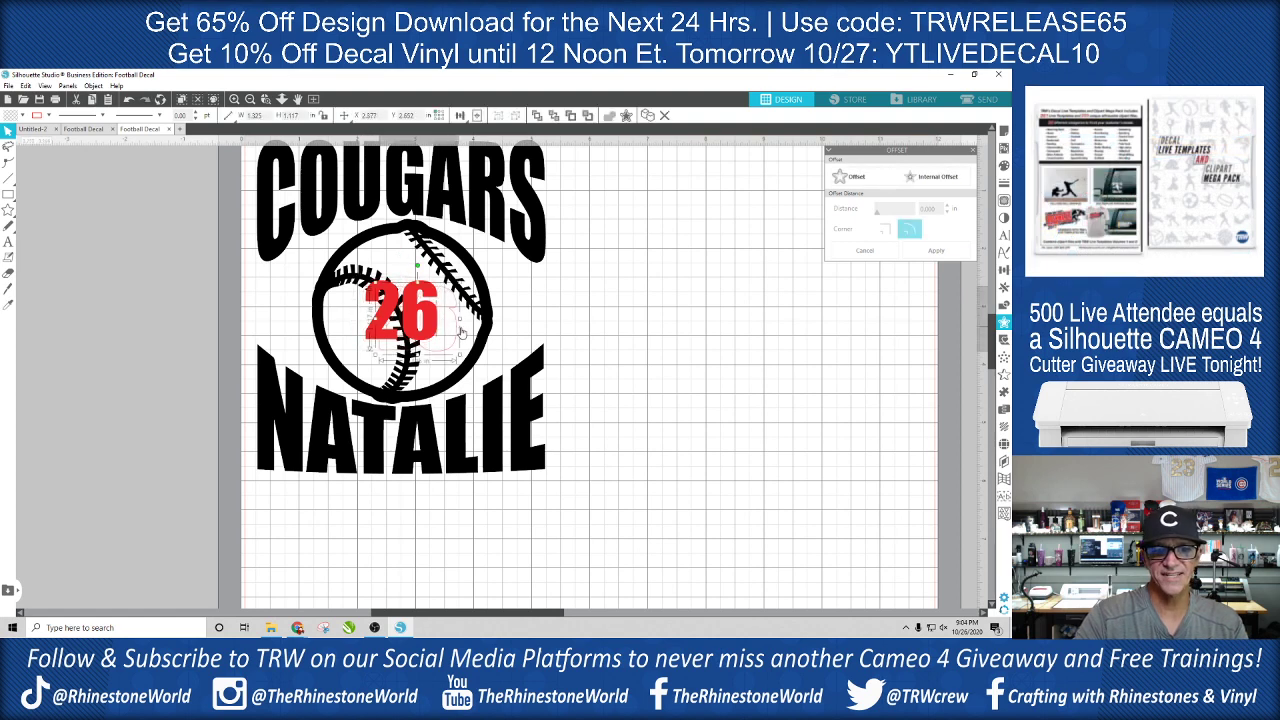
{"action": "key", "text": "ctrl+z"}
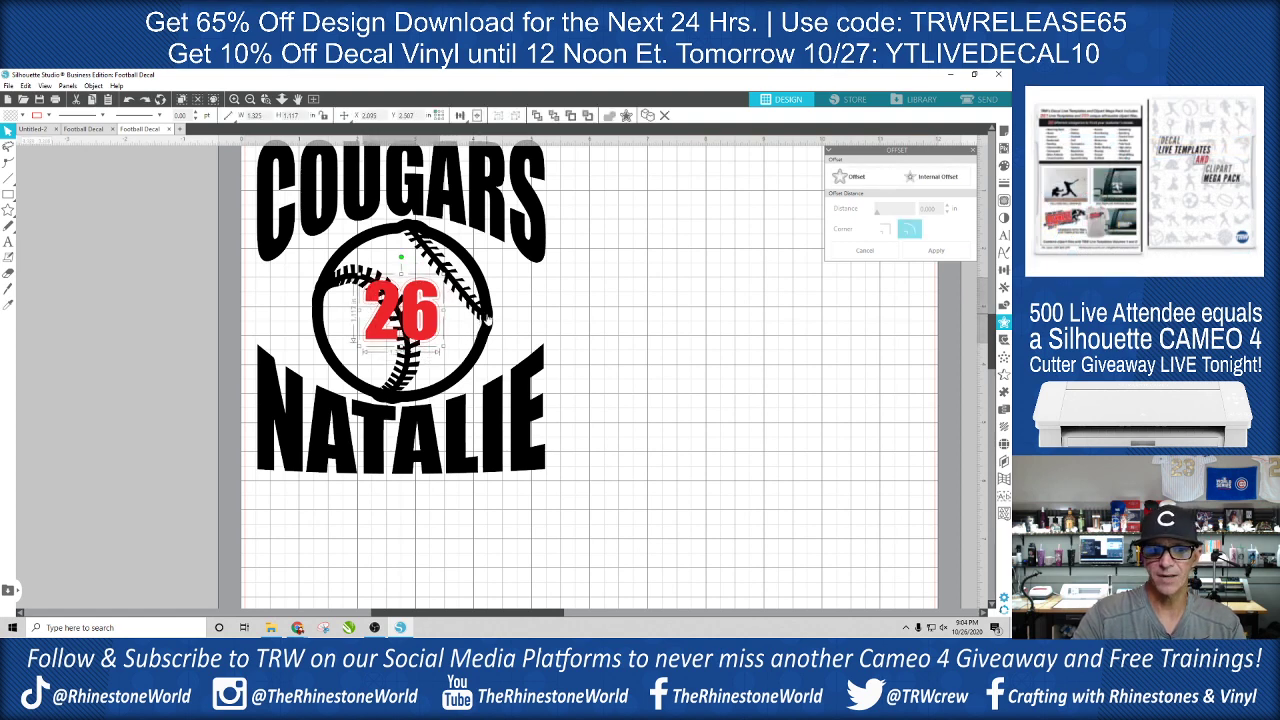
{"action": "left_click_drag", "start_coordinate": [488, 319], "coordinate": [607, 265]}
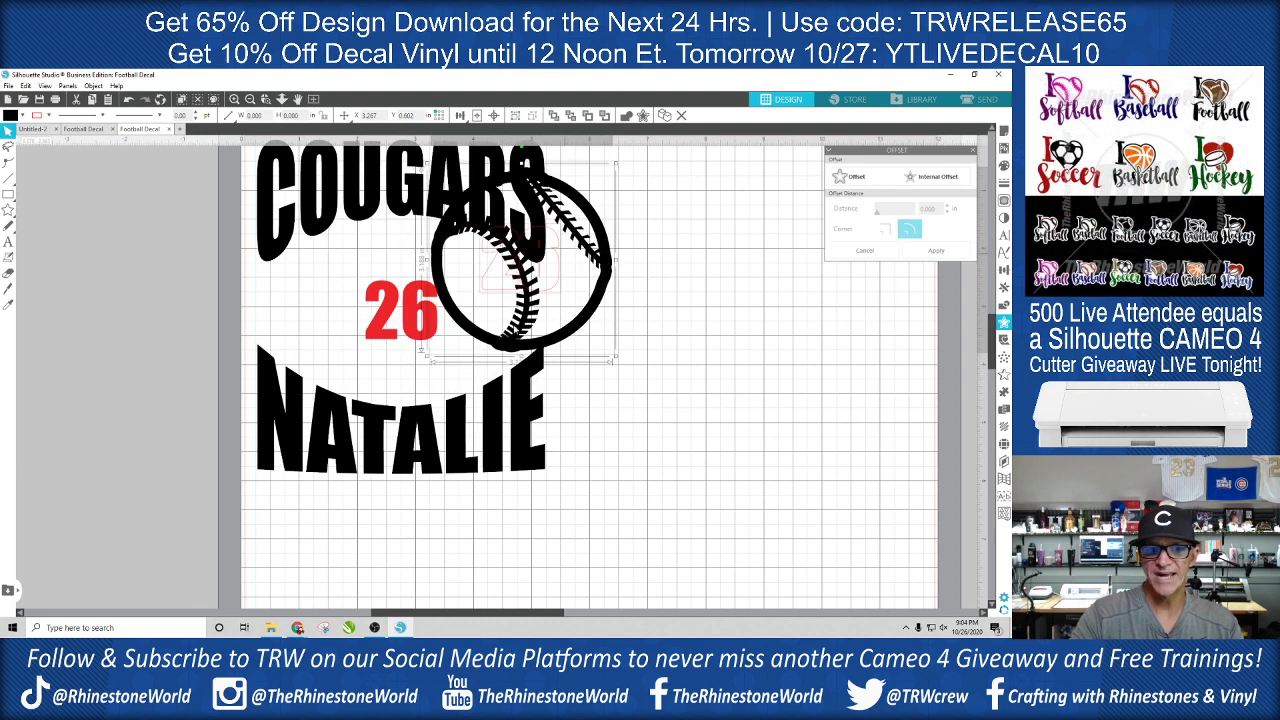
{"action": "left_click_drag", "start_coordinate": [541, 311], "coordinate": [446, 355]}
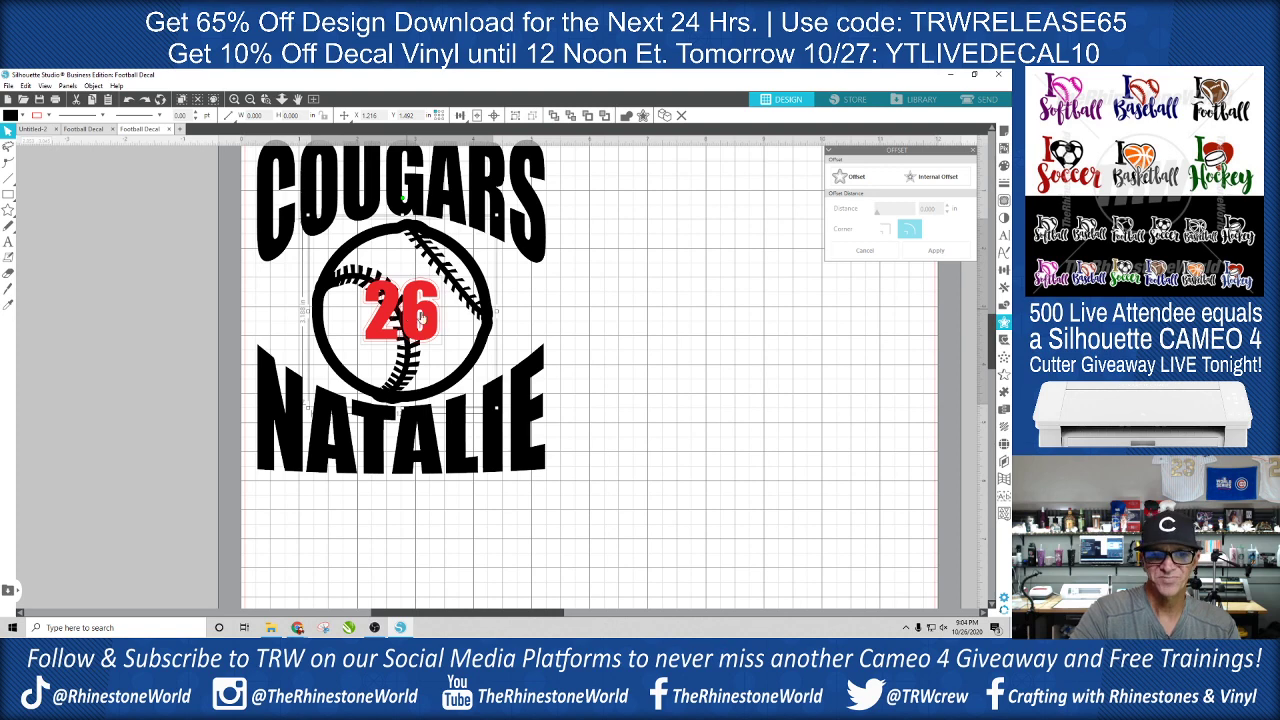
{"action": "left_click", "coordinate": [548, 324]}
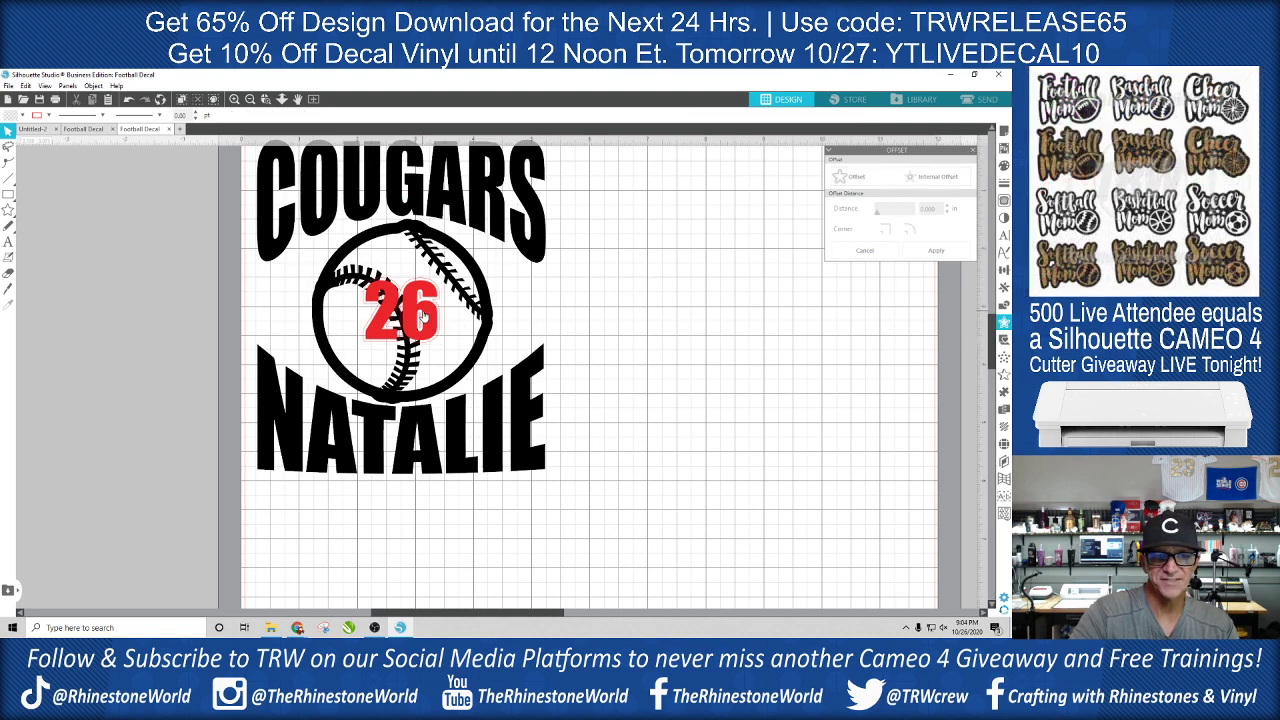
- Subtract the number's offset outline from the baseball to cut a clear border around the 26
{"action": "scroll", "coordinate": [421, 321], "scroll_direction": "up", "scroll_amount": 1}
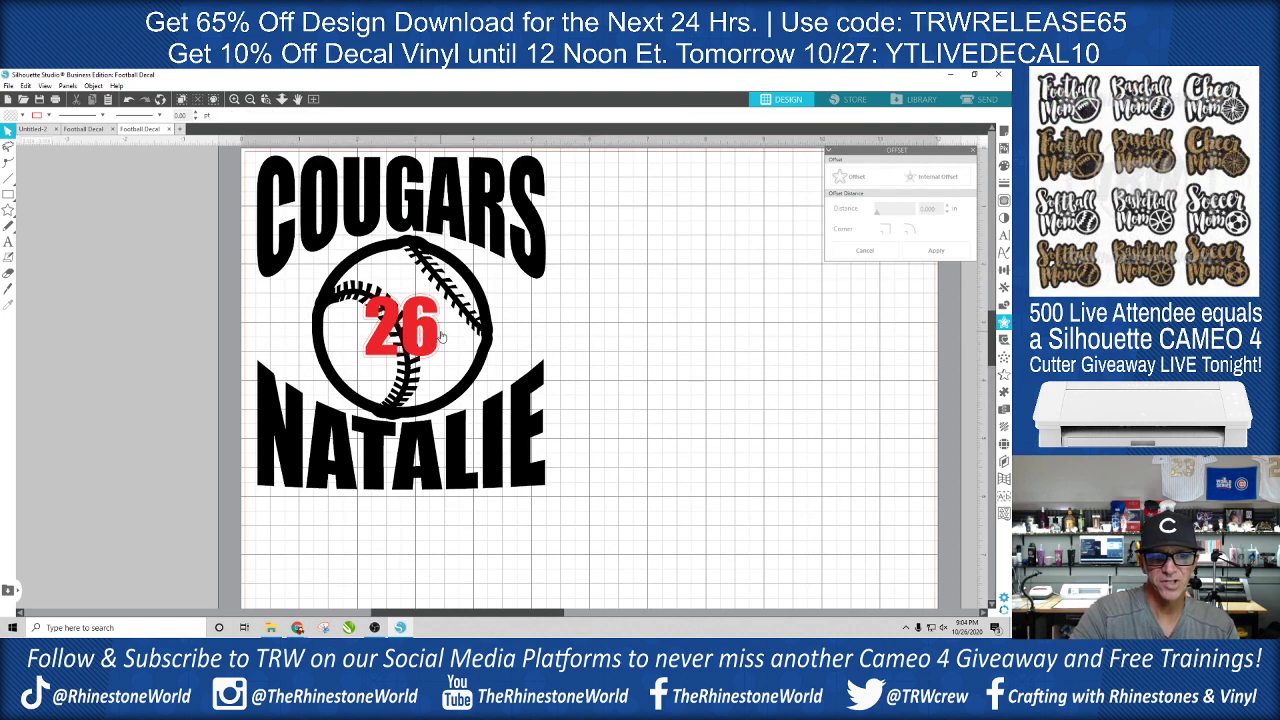
{"action": "left_click", "coordinate": [440, 336]}
{"action": "left_click", "coordinate": [486, 334]}
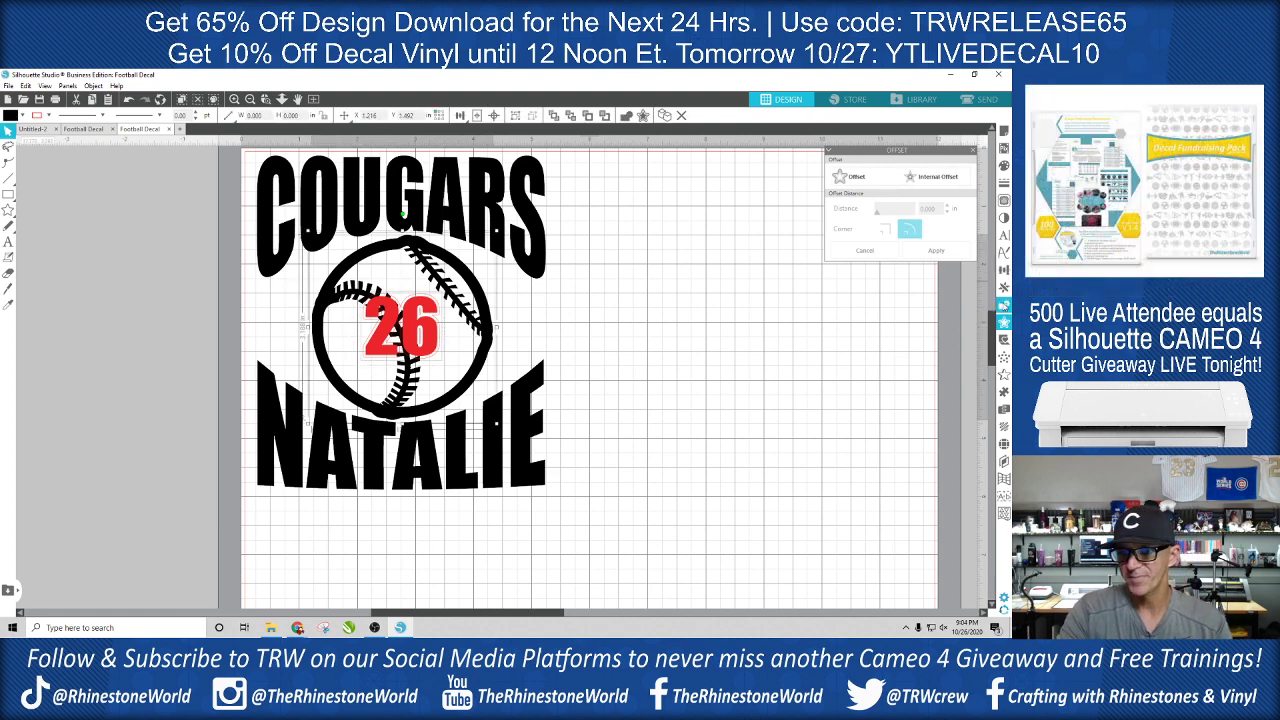
{"action": "left_click", "coordinate": [1005, 307]}
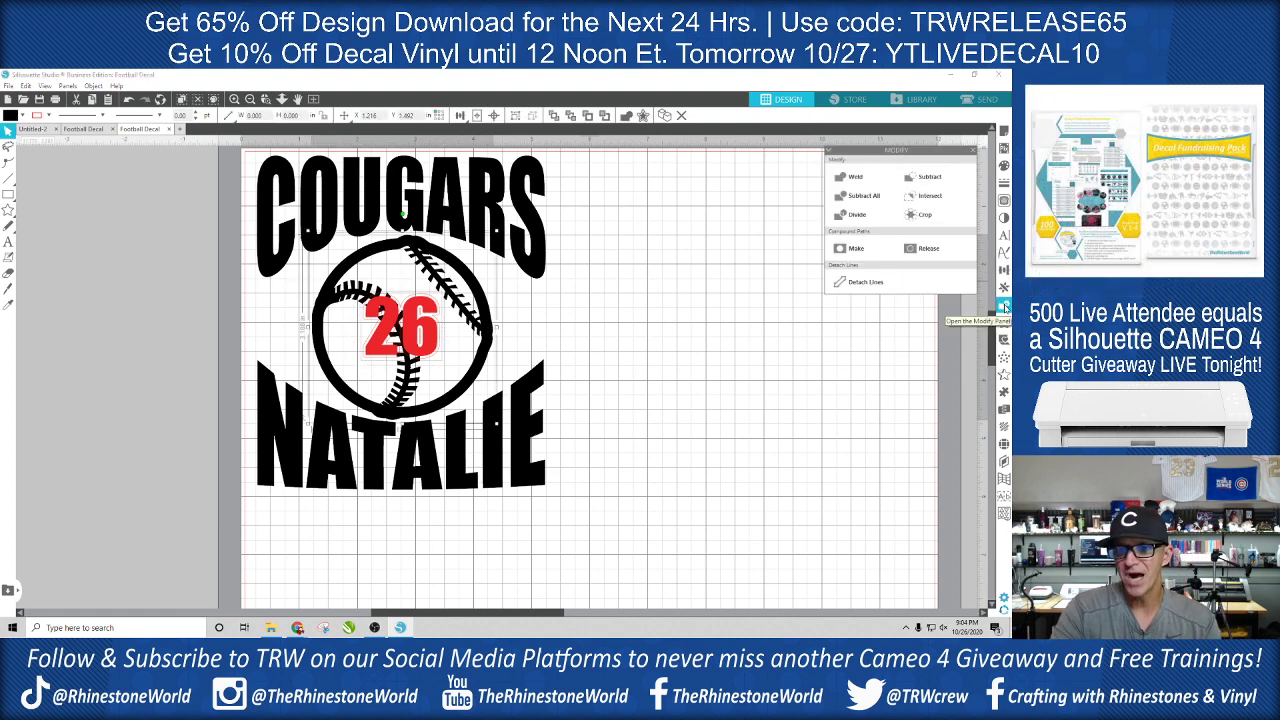
{"action": "left_click", "coordinate": [928, 183]}
{"action": "left_click", "coordinate": [602, 360]}
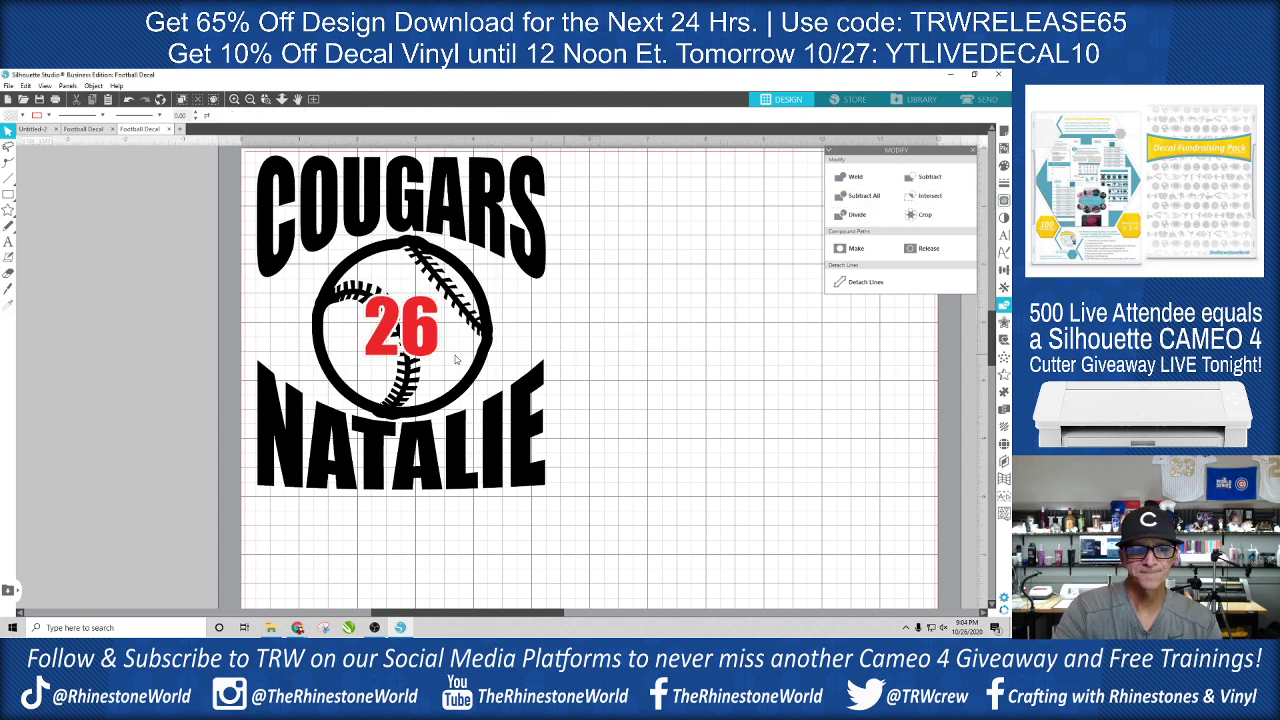
- Change the fill of the number 26 to black
{"action": "left_click", "coordinate": [381, 343]}
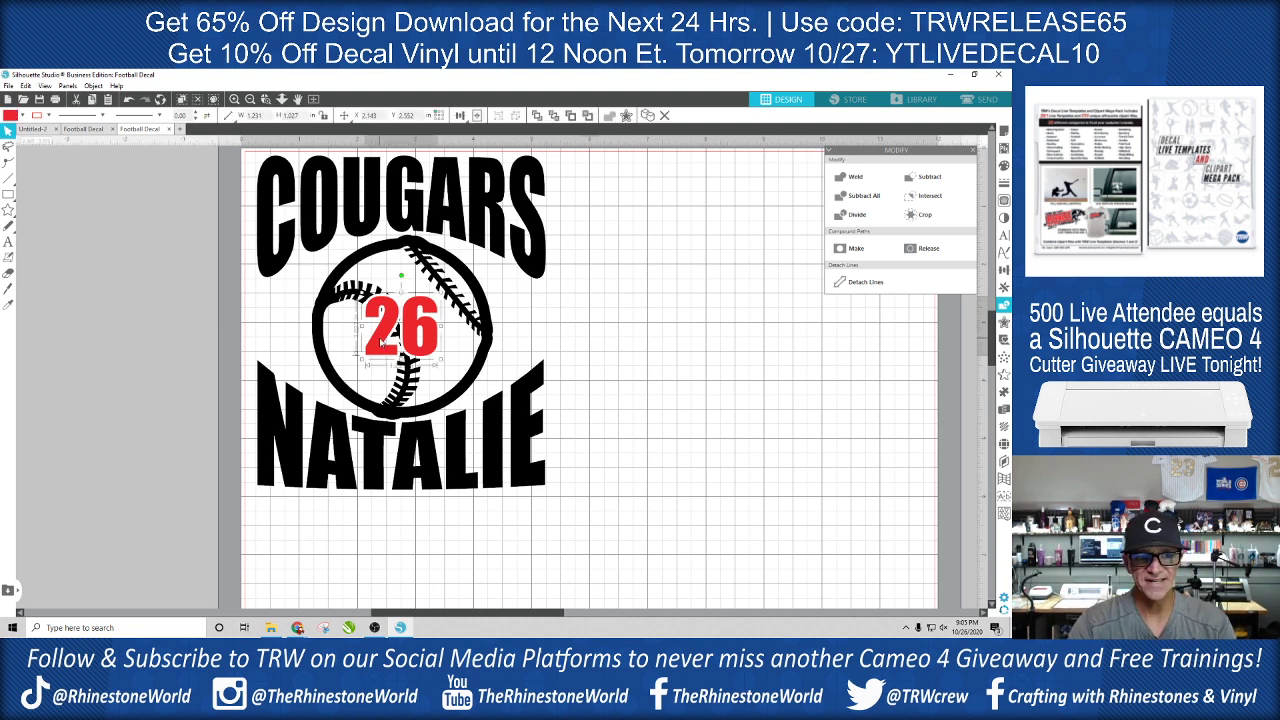
{"action": "left_click", "coordinate": [1005, 167]}
{"action": "left_click", "coordinate": [860, 188]}
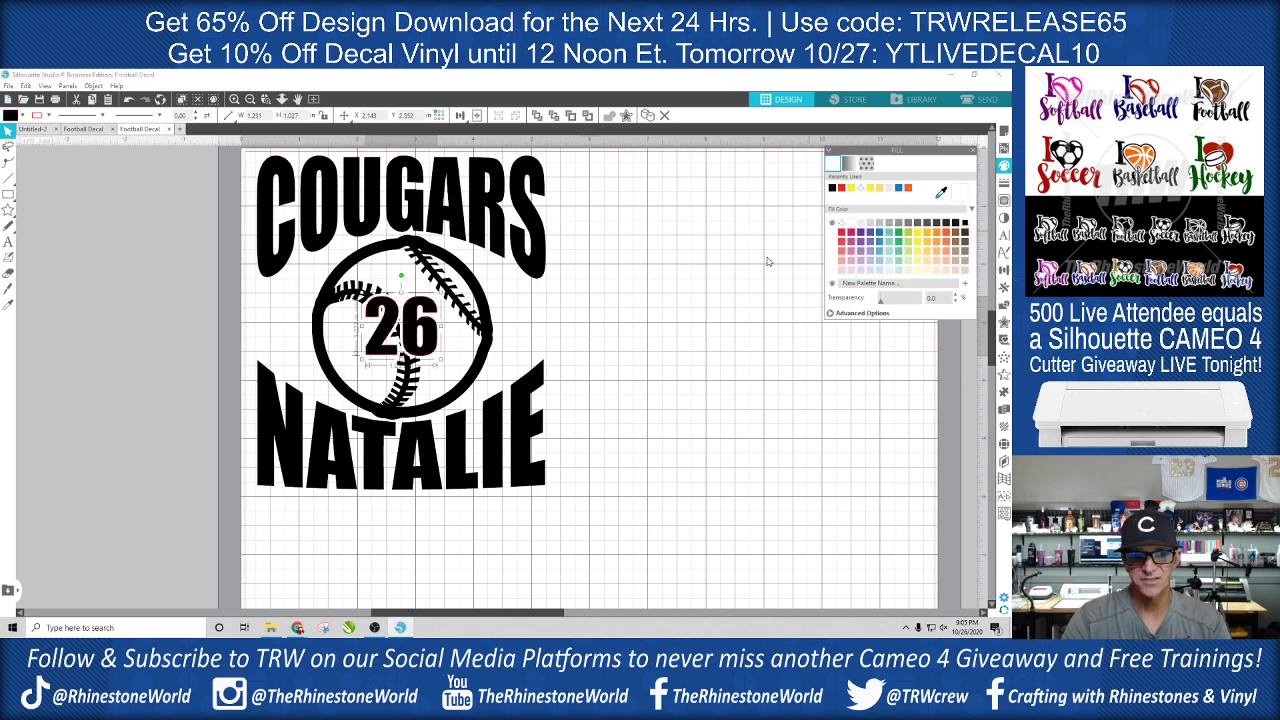
{"action": "left_click", "coordinate": [661, 318]}
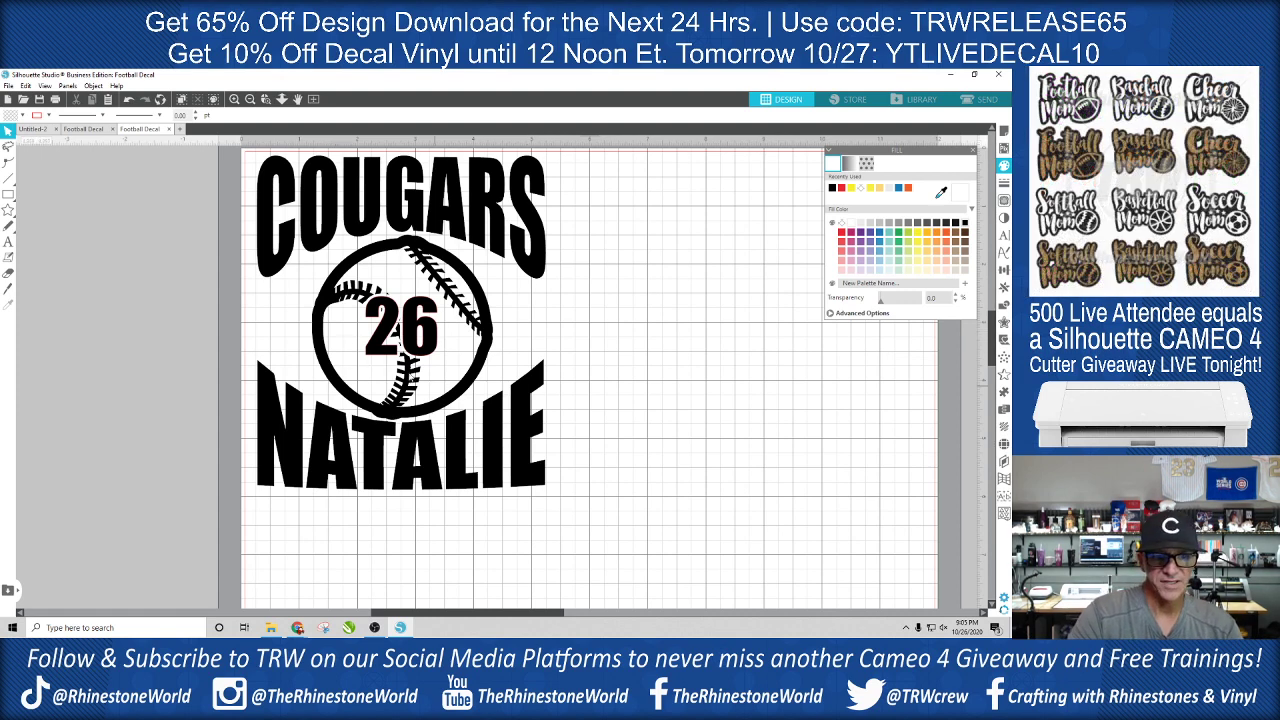
- Remove the outline from the number 26 by setting its line colour to transparent
{"action": "left_click", "coordinate": [428, 330]}
{"action": "left_click", "coordinate": [1005, 185]}
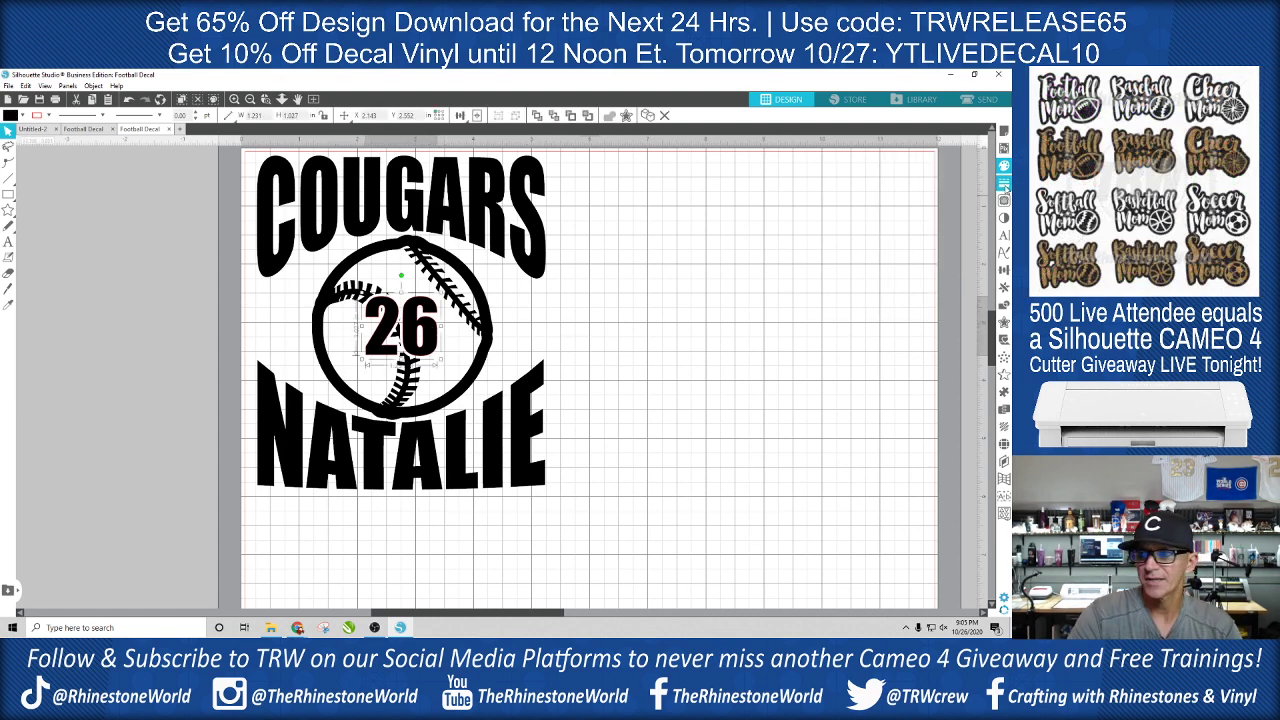
{"action": "left_click", "coordinate": [1005, 185]}
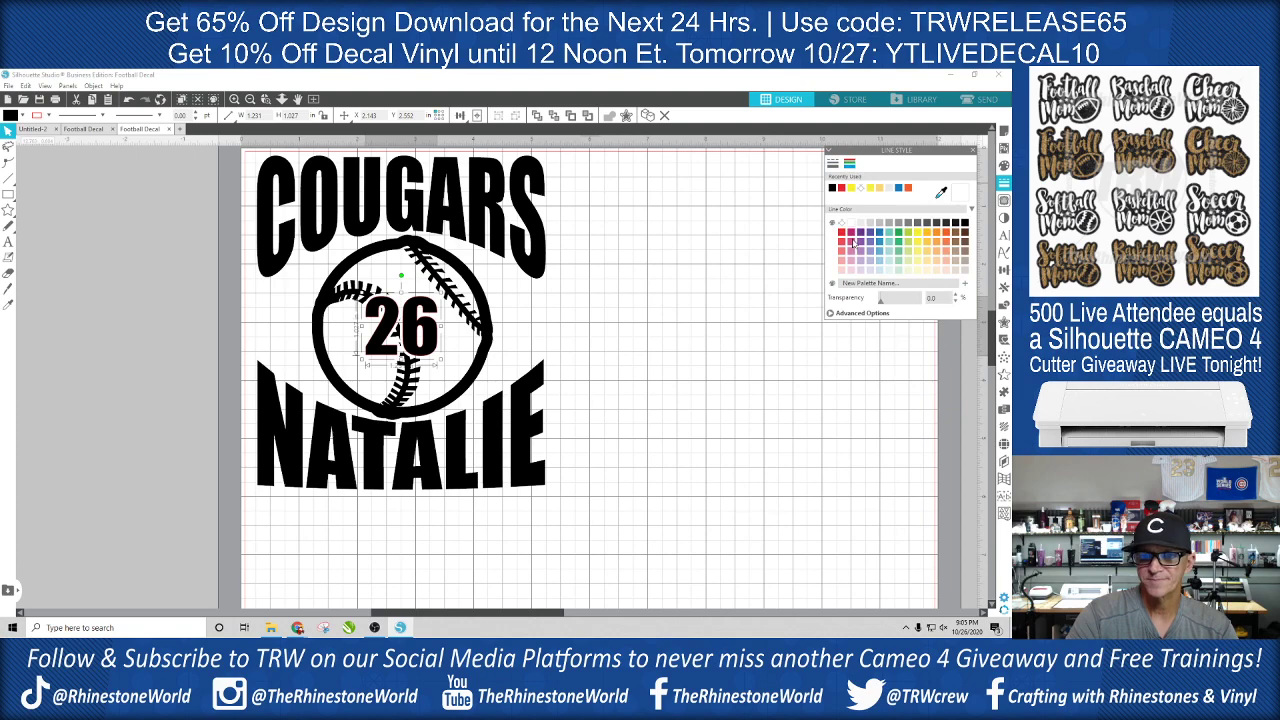
{"action": "left_click", "coordinate": [843, 224]}
{"action": "left_click", "coordinate": [657, 297]}
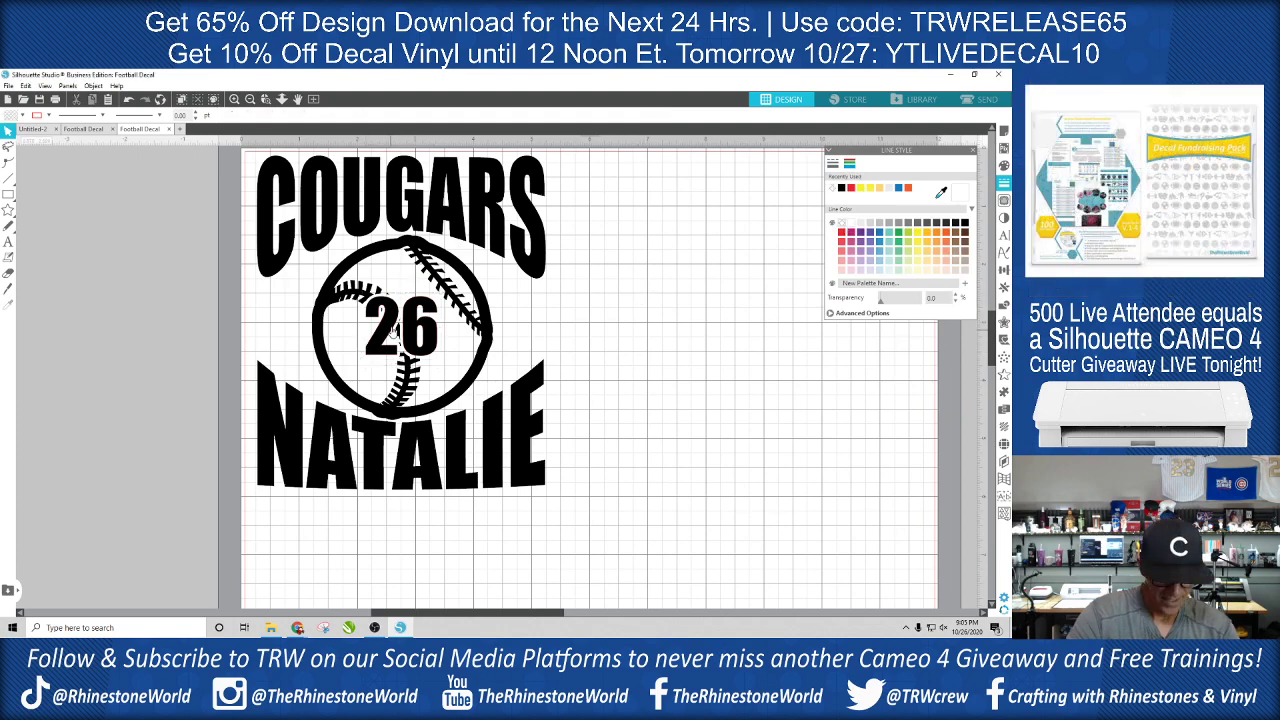
- Delete the small stray stitching fragments left over around the number 26 inside the baseball
{"action": "scroll", "coordinate": [379, 300], "scroll_direction": "up", "scroll_amount": 6}
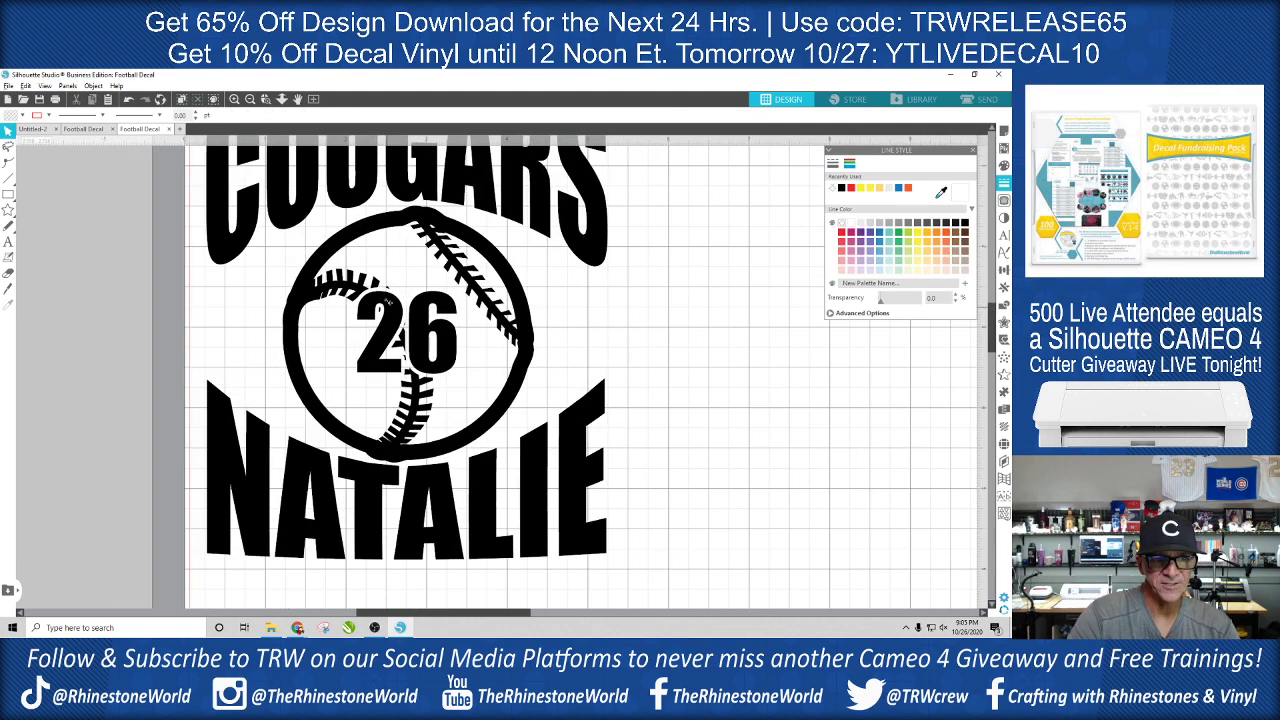
{"action": "scroll", "coordinate": [394, 302], "scroll_direction": "up", "scroll_amount": 1}
{"action": "left_click", "coordinate": [389, 281]}
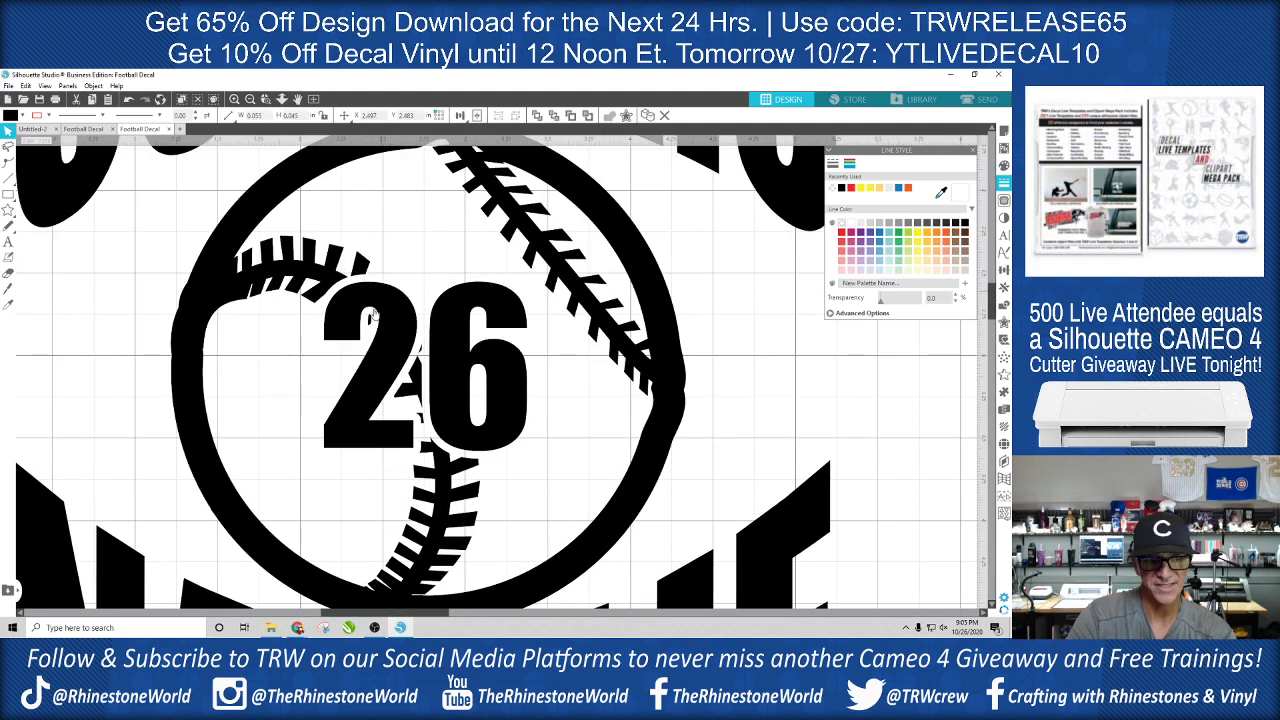
{"action": "left_click", "coordinate": [370, 322]}
{"action": "key", "text": "Delete"}
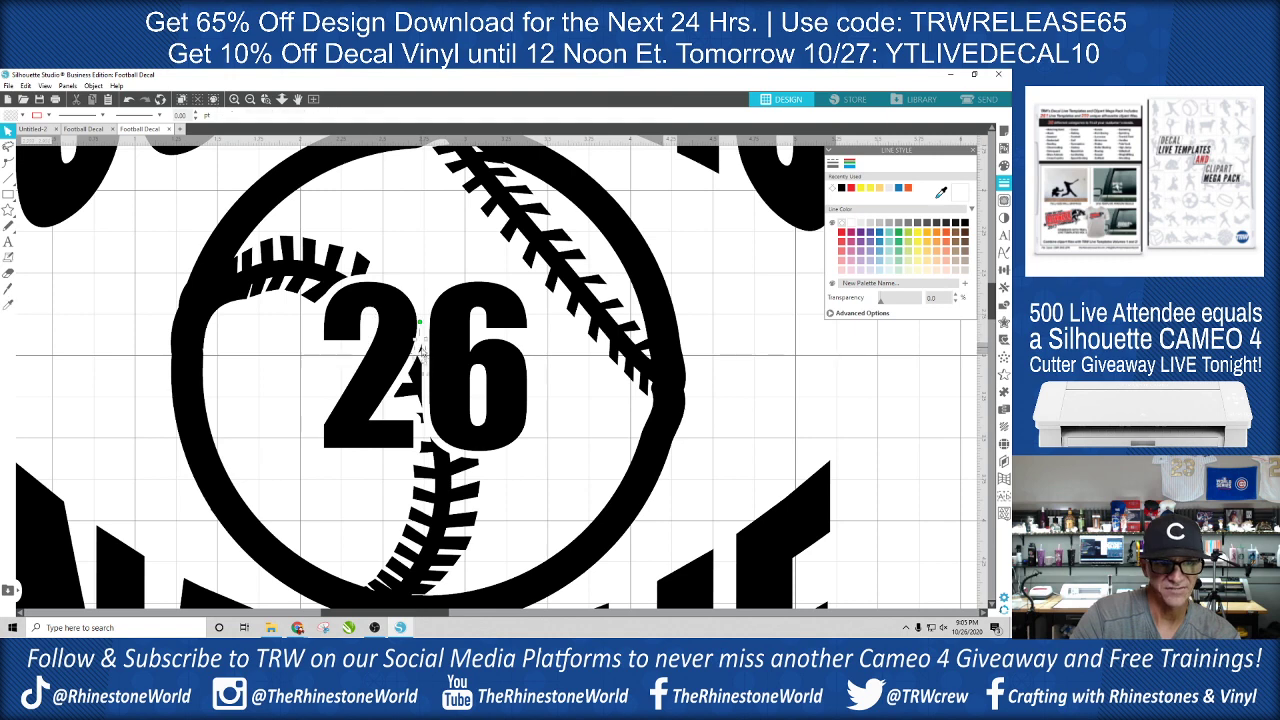
{"action": "left_click", "coordinate": [421, 416]}
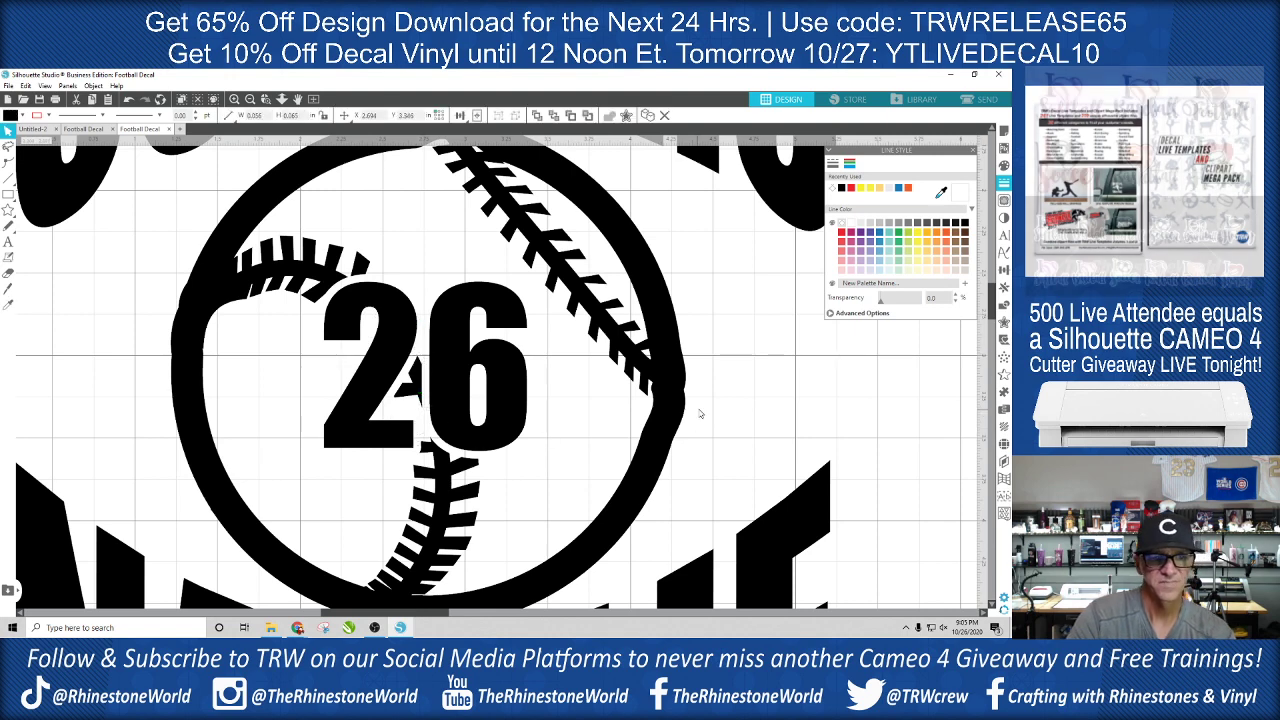
- Select the whole Cougars decal and scale it down proportionally to about 4.8 in wide
{"action": "scroll", "coordinate": [441, 353], "scroll_direction": "down", "scroll_amount": 7}
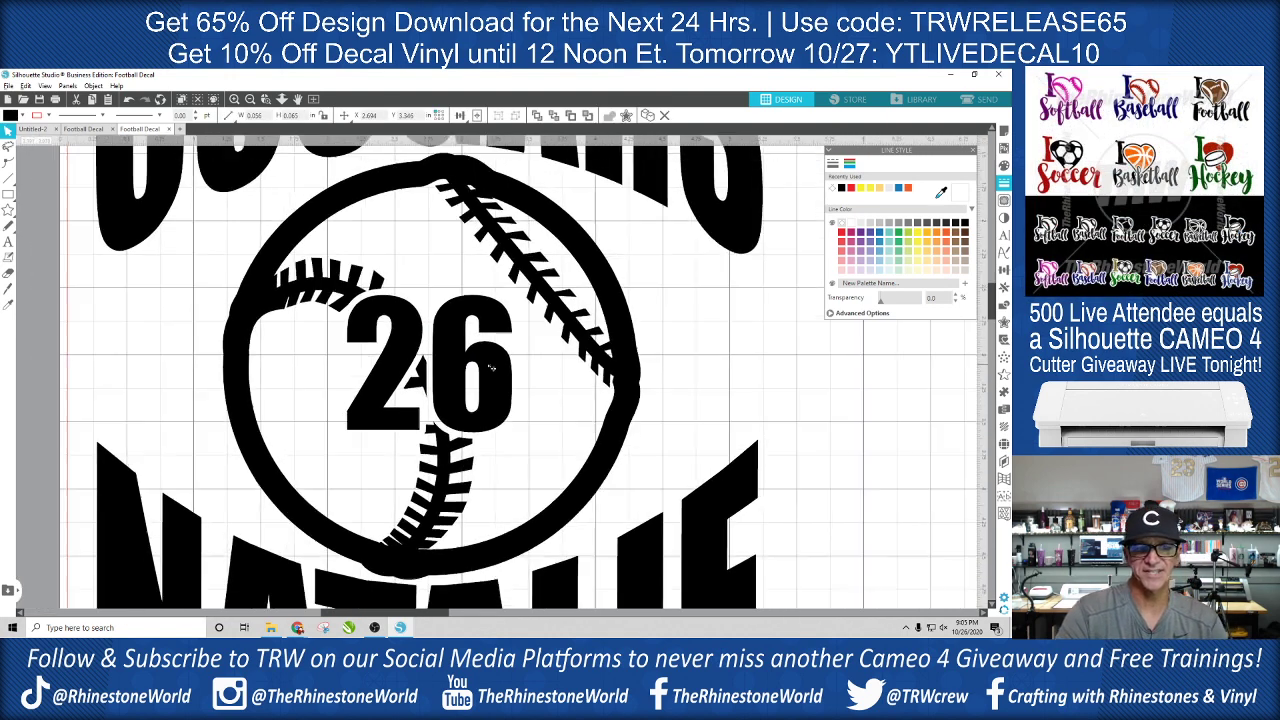
{"action": "scroll", "coordinate": [501, 376], "scroll_direction": "down", "scroll_amount": 2}
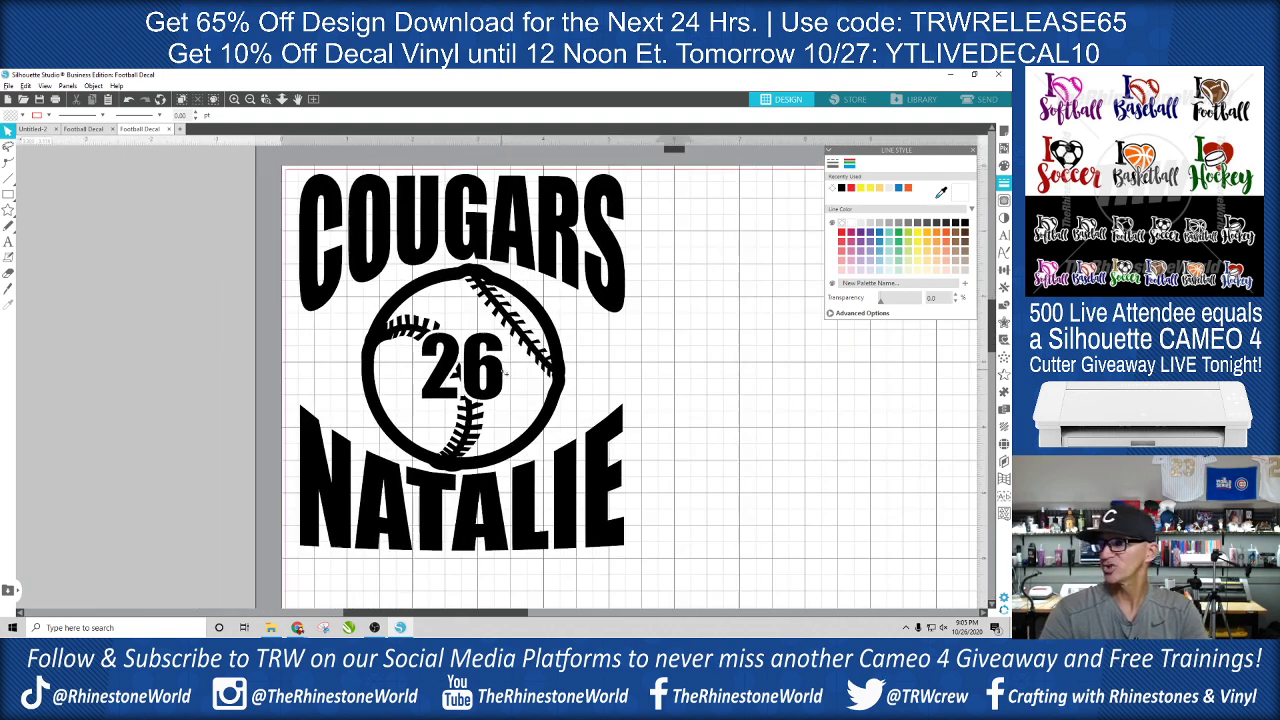
{"action": "scroll", "coordinate": [640, 374], "scroll_direction": "down", "scroll_amount": 1}
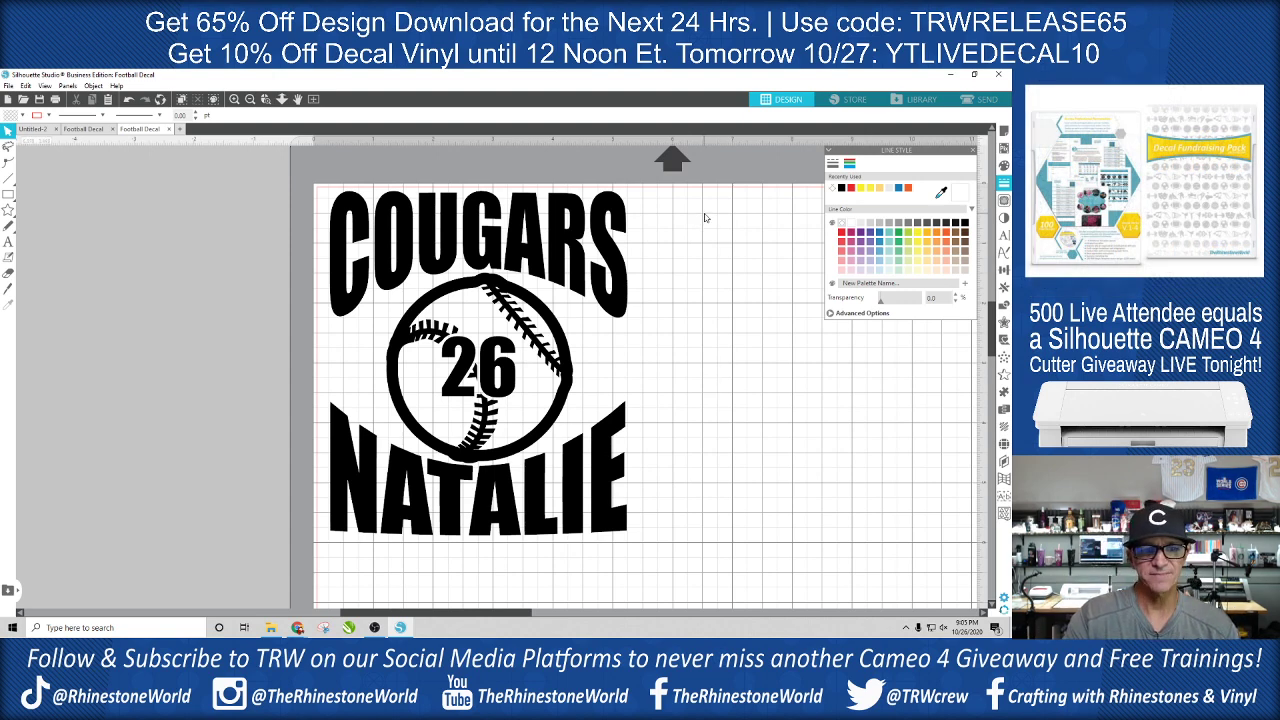
{"action": "left_click_drag", "start_coordinate": [702, 222], "coordinate": [499, 420]}
{"action": "left_click_drag", "start_coordinate": [318, 553], "coordinate": [318, 550]}
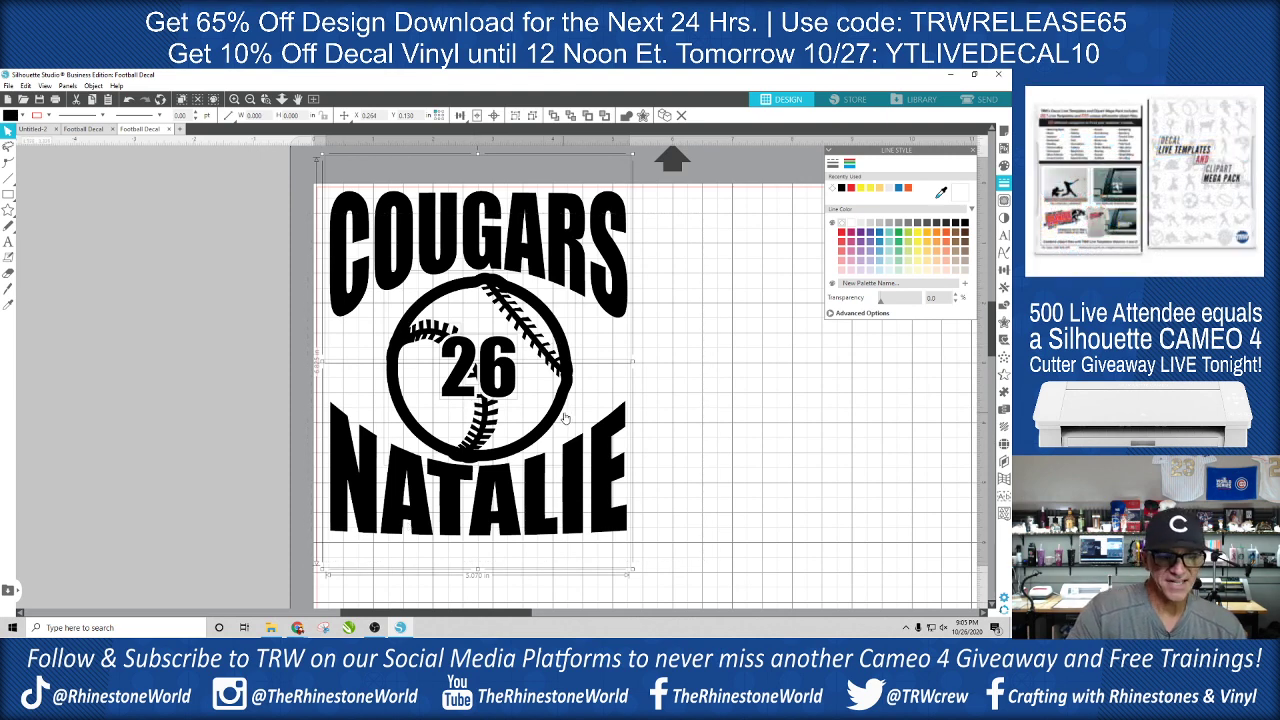
{"action": "scroll", "coordinate": [565, 420], "scroll_direction": "down", "scroll_amount": 4}
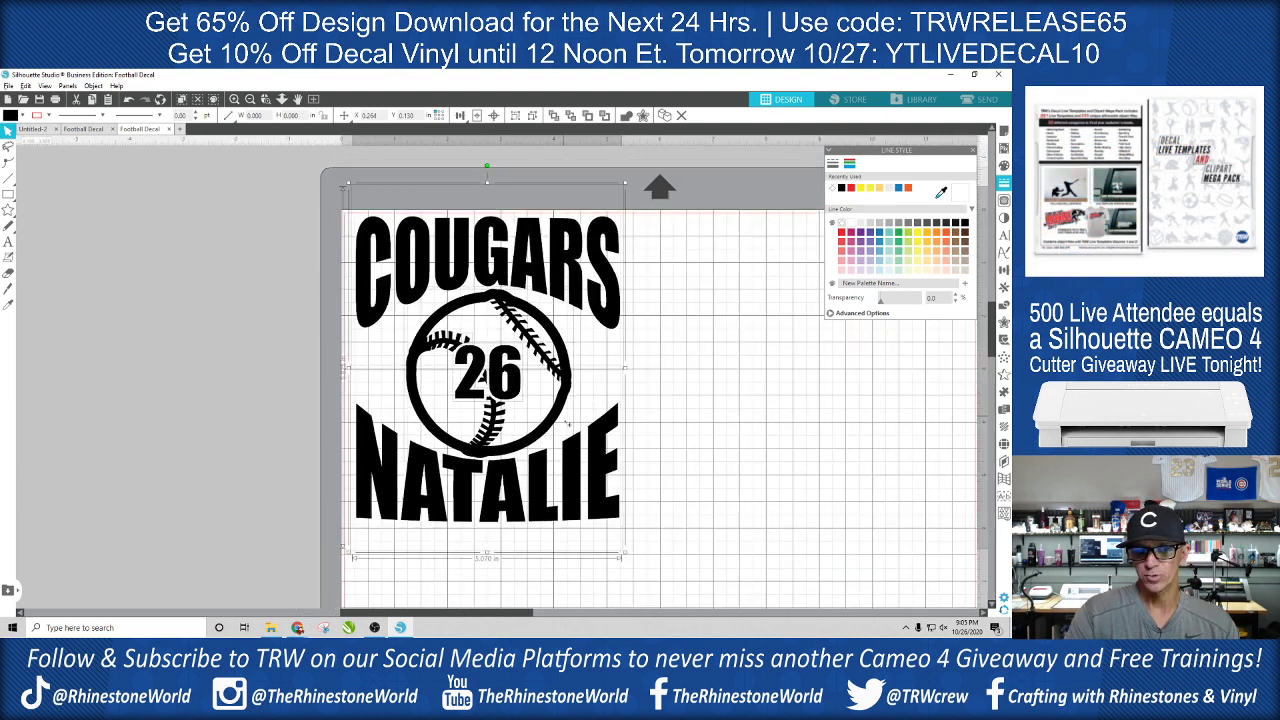
{"action": "scroll", "coordinate": [609, 432], "scroll_direction": "down", "scroll_amount": 2}
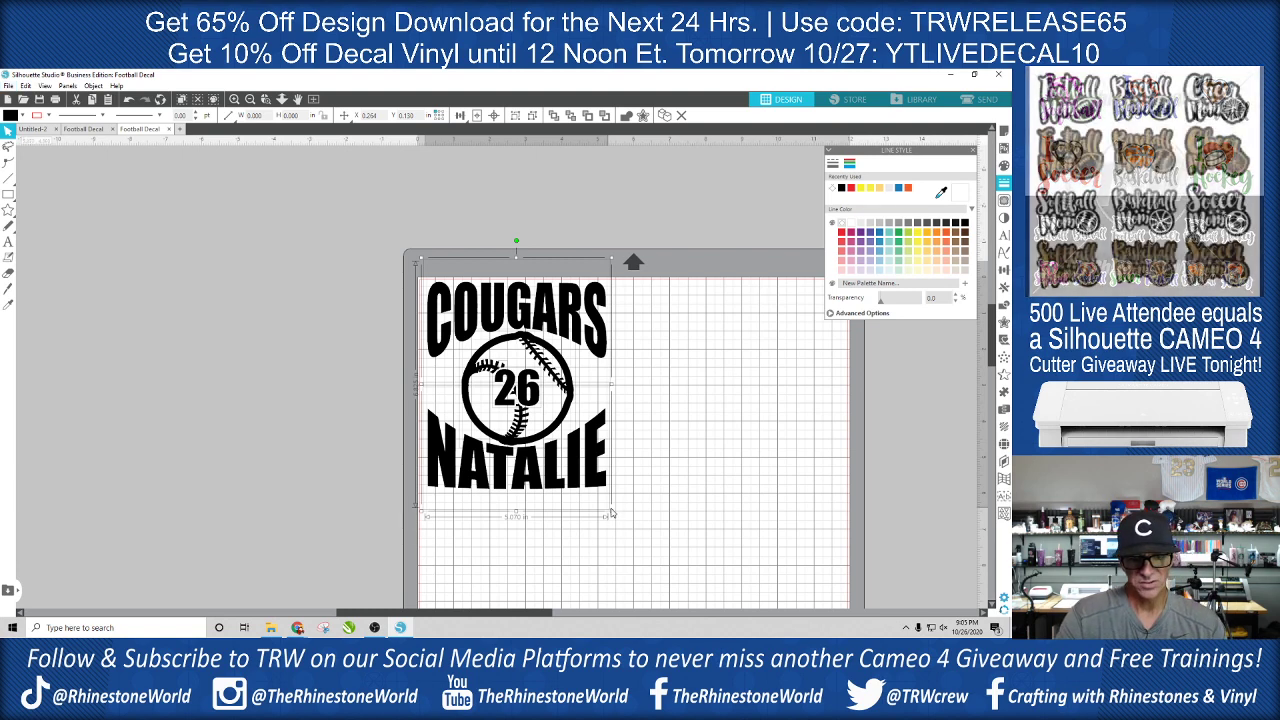
{"action": "left_click_drag", "start_coordinate": [613, 516], "coordinate": [602, 503]}
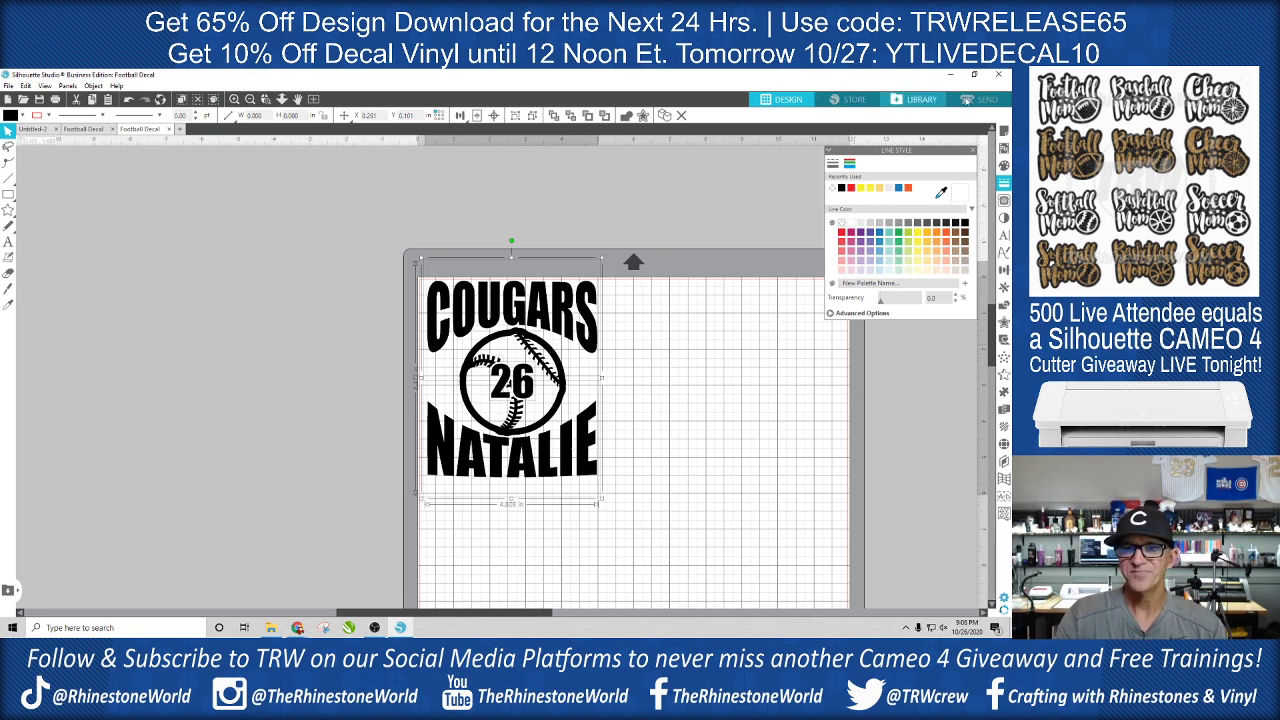
- Open the cut settings and set the Vinyl, Glossy cut to a force of 13 and a speed of 30
{"action": "left_click", "coordinate": [986, 100]}
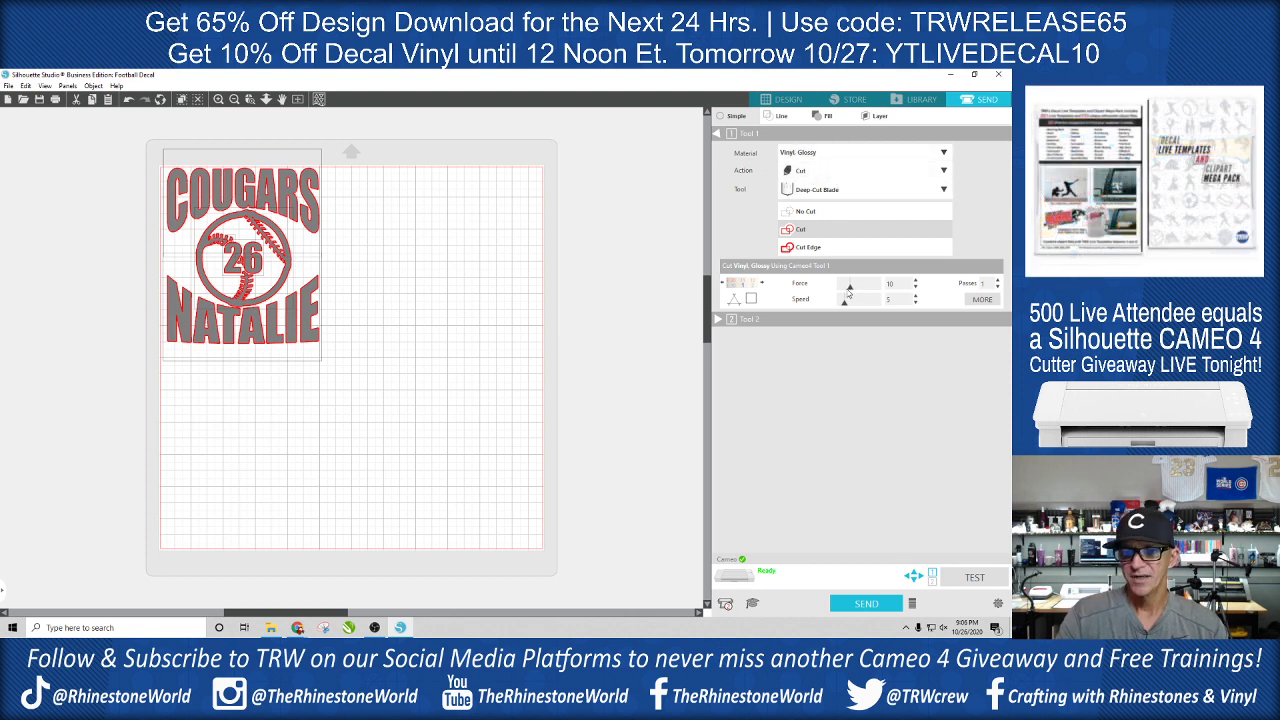
{"action": "left_click_drag", "start_coordinate": [850, 290], "coordinate": [854, 292]}
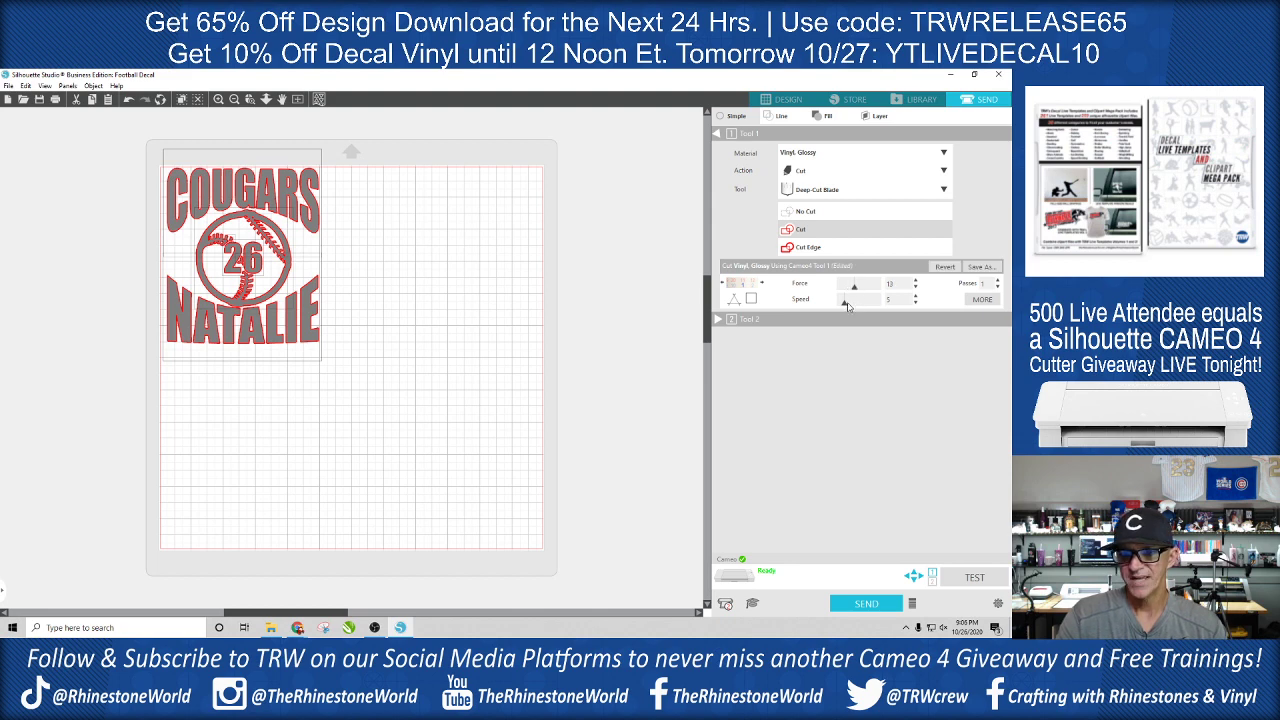
{"action": "left_click_drag", "start_coordinate": [849, 304], "coordinate": [880, 302]}
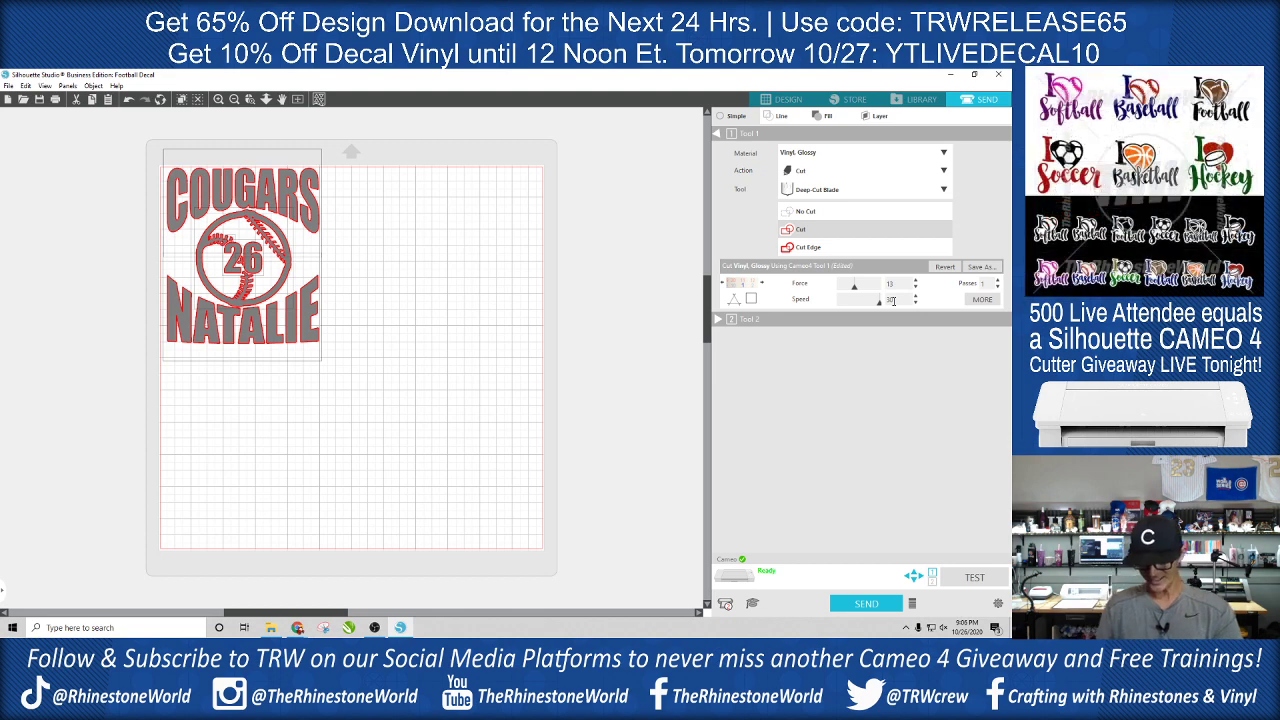
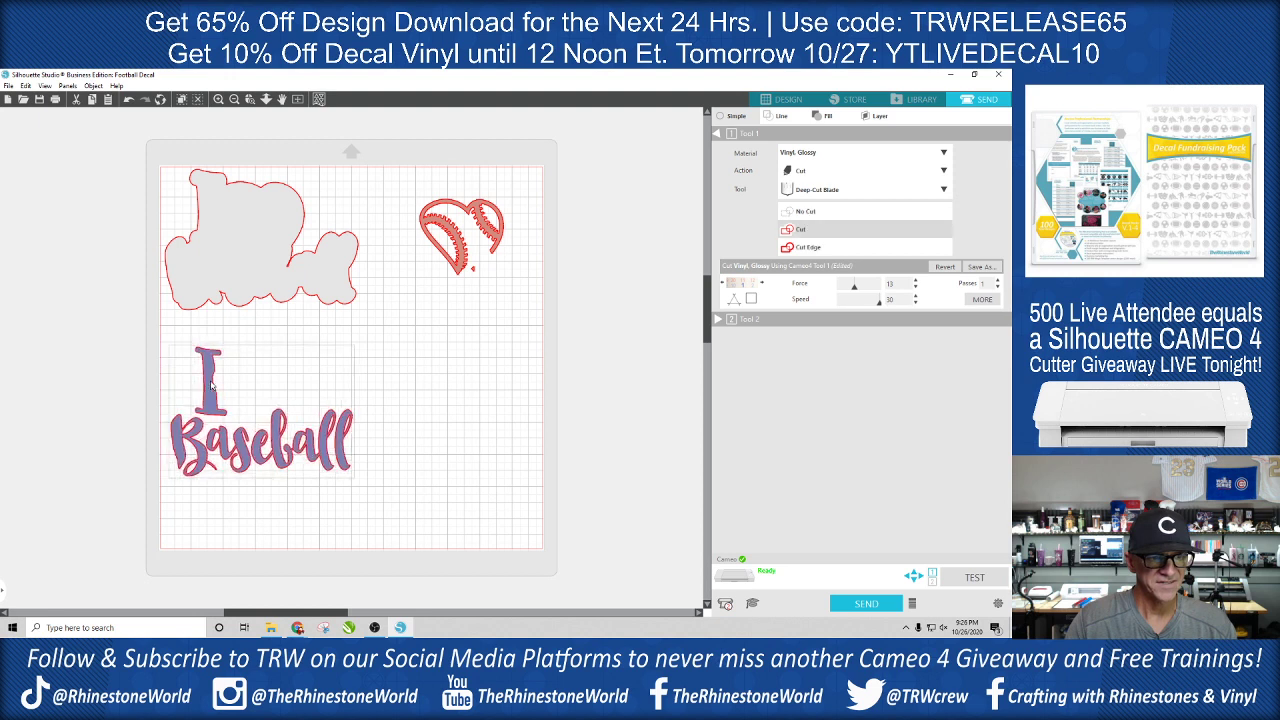
- Undo the recent moves of the I Baseball lettering and place it below the grey background shape
{"action": "left_click", "coordinate": [409, 369]}
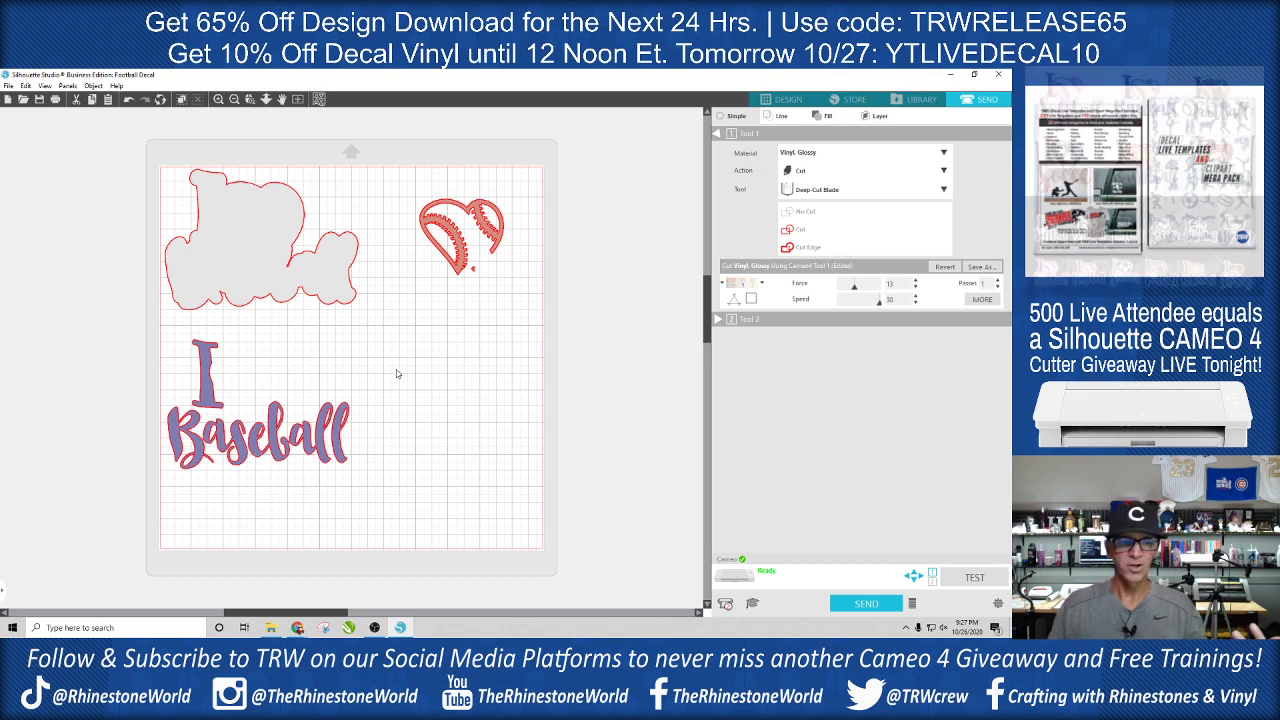
{"action": "key", "text": "ctrl+z"}
{"action": "key", "text": "ctrl+z"}
{"action": "key", "text": "ctrl+z"}
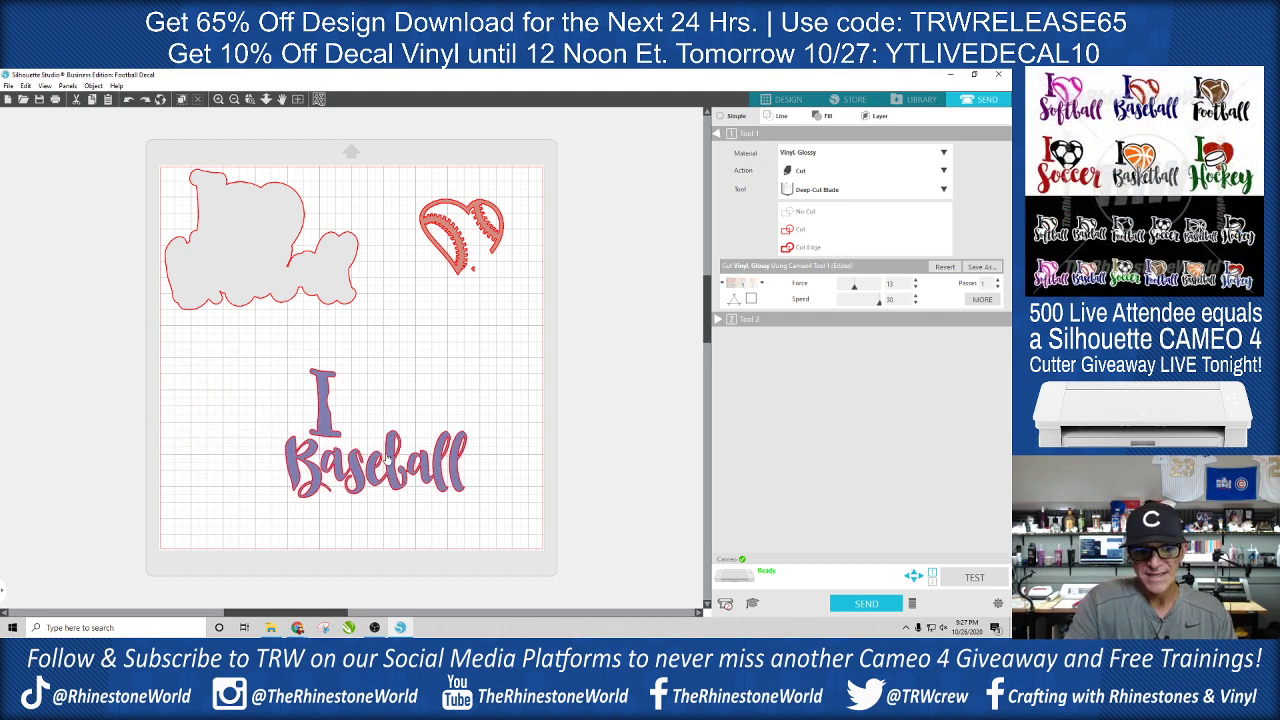
{"action": "left_click_drag", "start_coordinate": [385, 458], "coordinate": [269, 437]}
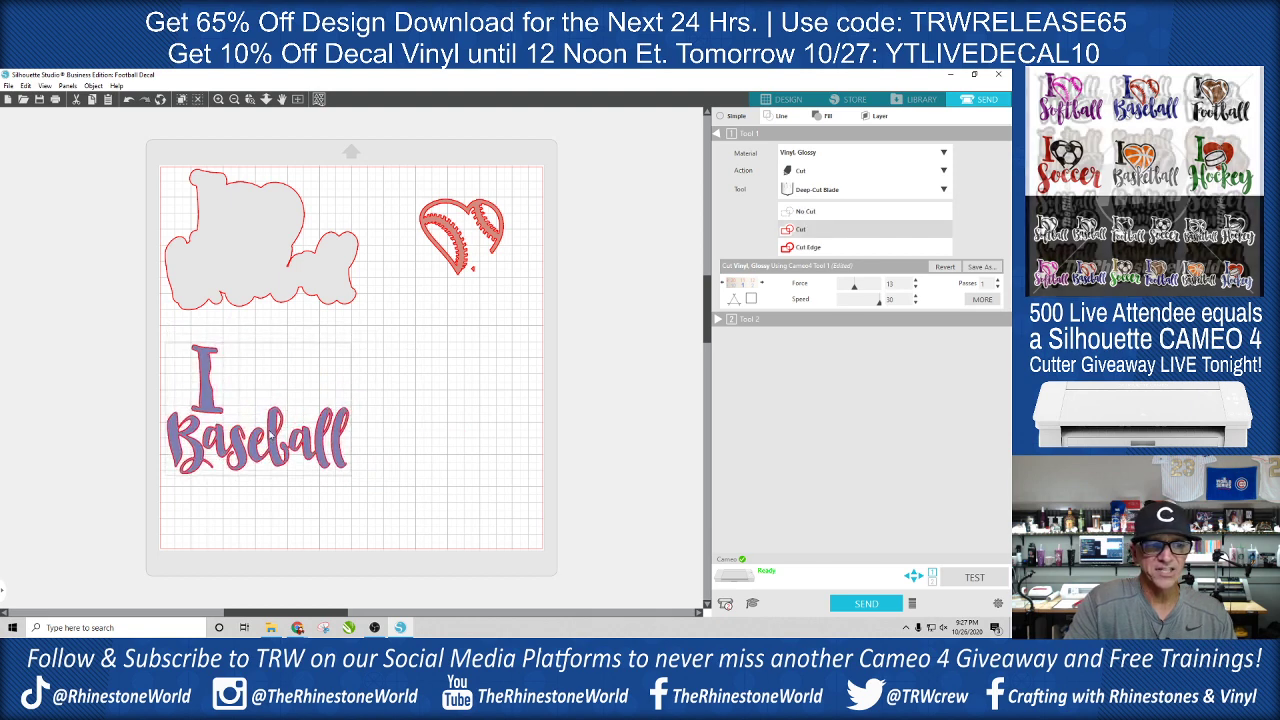
{"action": "key", "text": "Escape"}
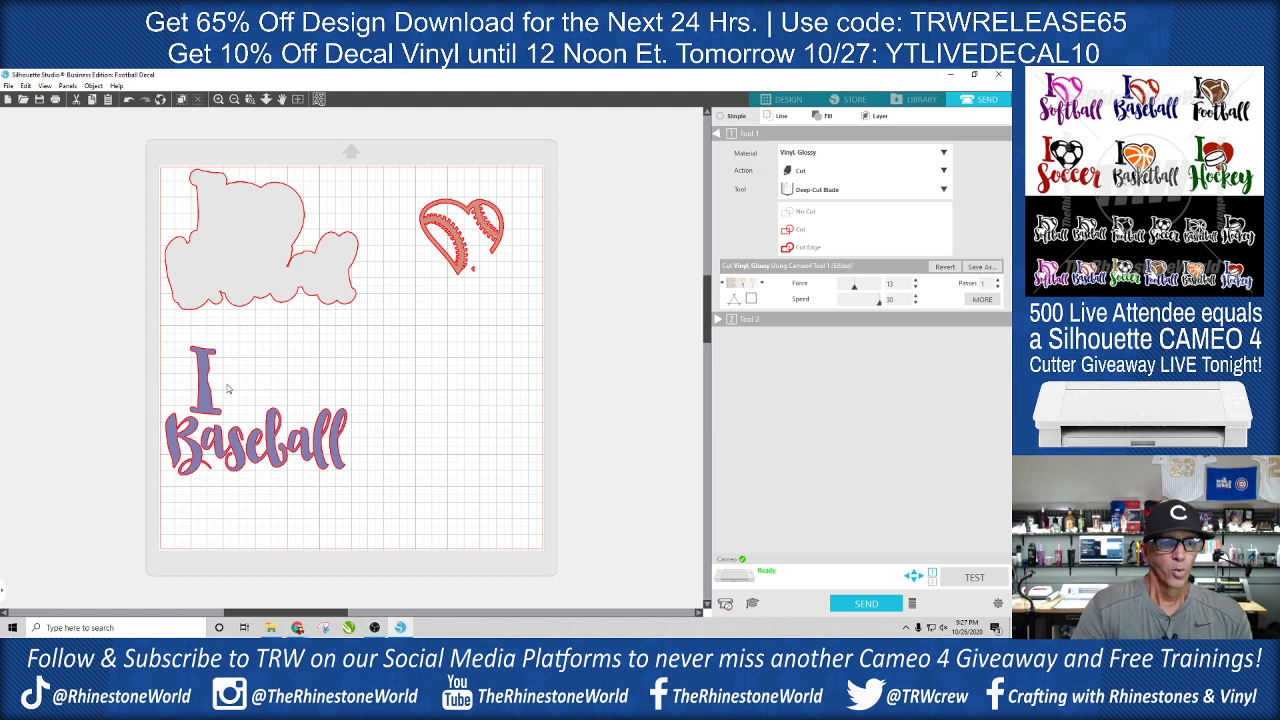
- Undo the moves of the separated pieces until the lettering and baseball heart sit back on the grey background
{"action": "key", "text": "ctrl+z"}
{"action": "key", "text": "ctrl+z"}
{"action": "key", "text": "ctrl+z"}
{"action": "key", "text": "ctrl+z"}
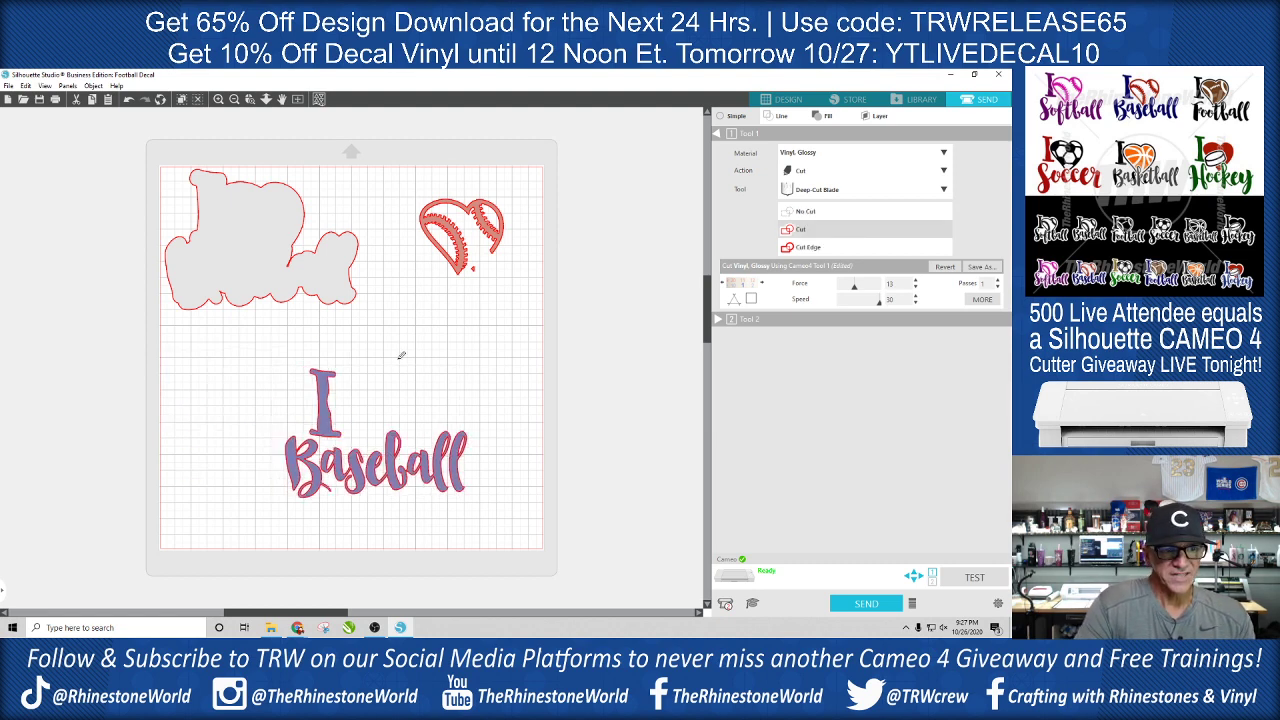
{"action": "key", "text": "ctrl+z"}
{"action": "key", "text": "ctrl+z"}
{"action": "key", "text": "ctrl+z"}
{"action": "key", "text": "ctrl+z"}
{"action": "key", "text": "ctrl+z"}
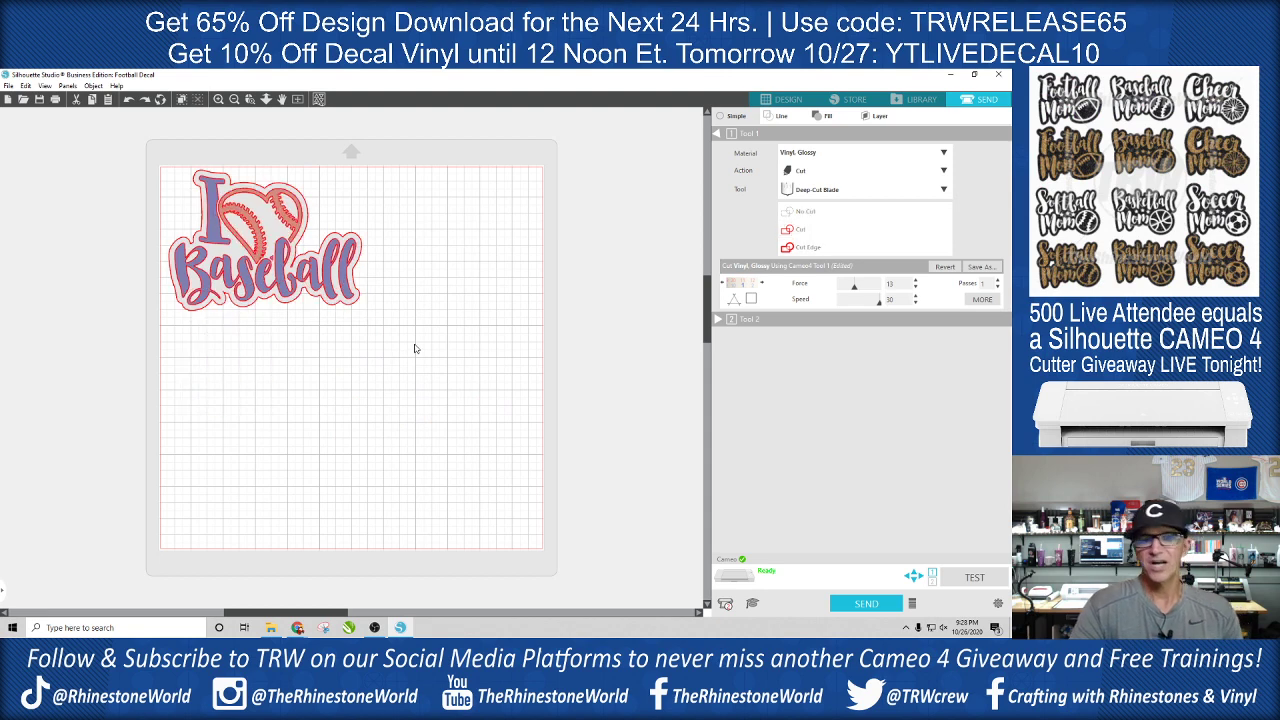
- Set the I Baseball decal to cut by fill colour and exclude the dark blue and red fills
{"action": "left_click", "coordinate": [360, 301]}
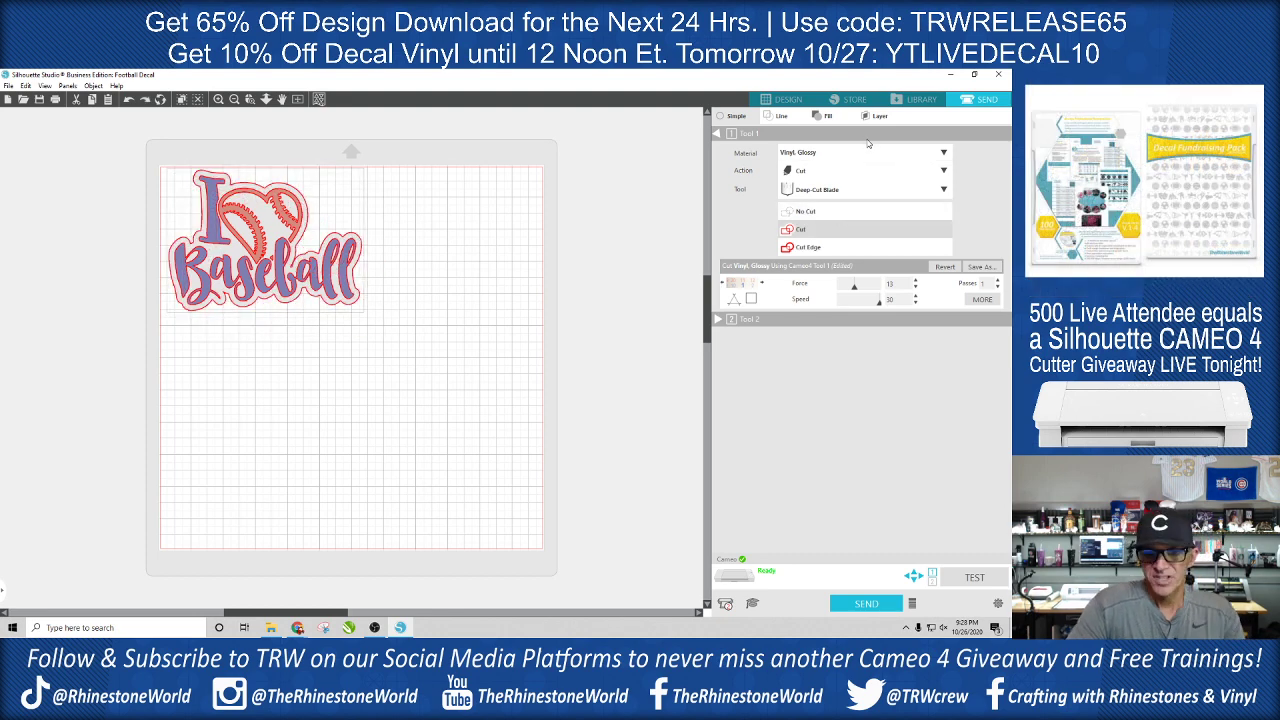
{"action": "left_click", "coordinate": [879, 117]}
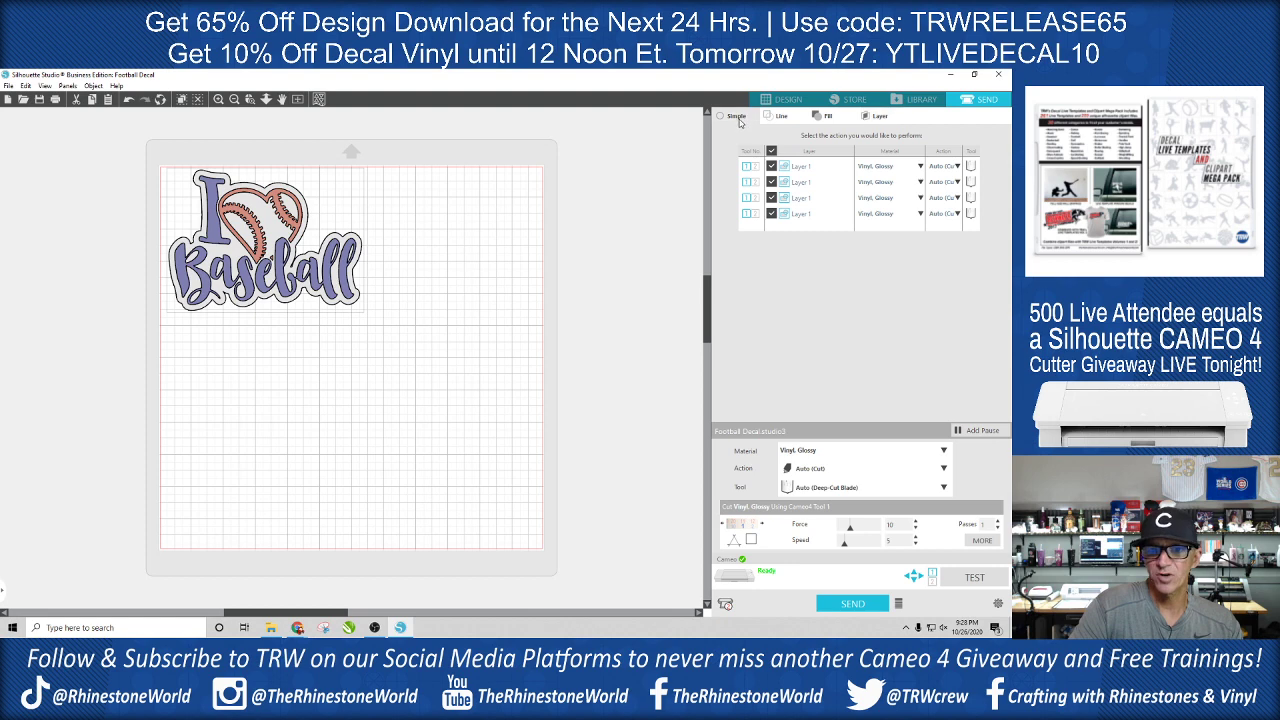
{"action": "left_click", "coordinate": [737, 117]}
{"action": "left_click", "coordinate": [825, 117]}
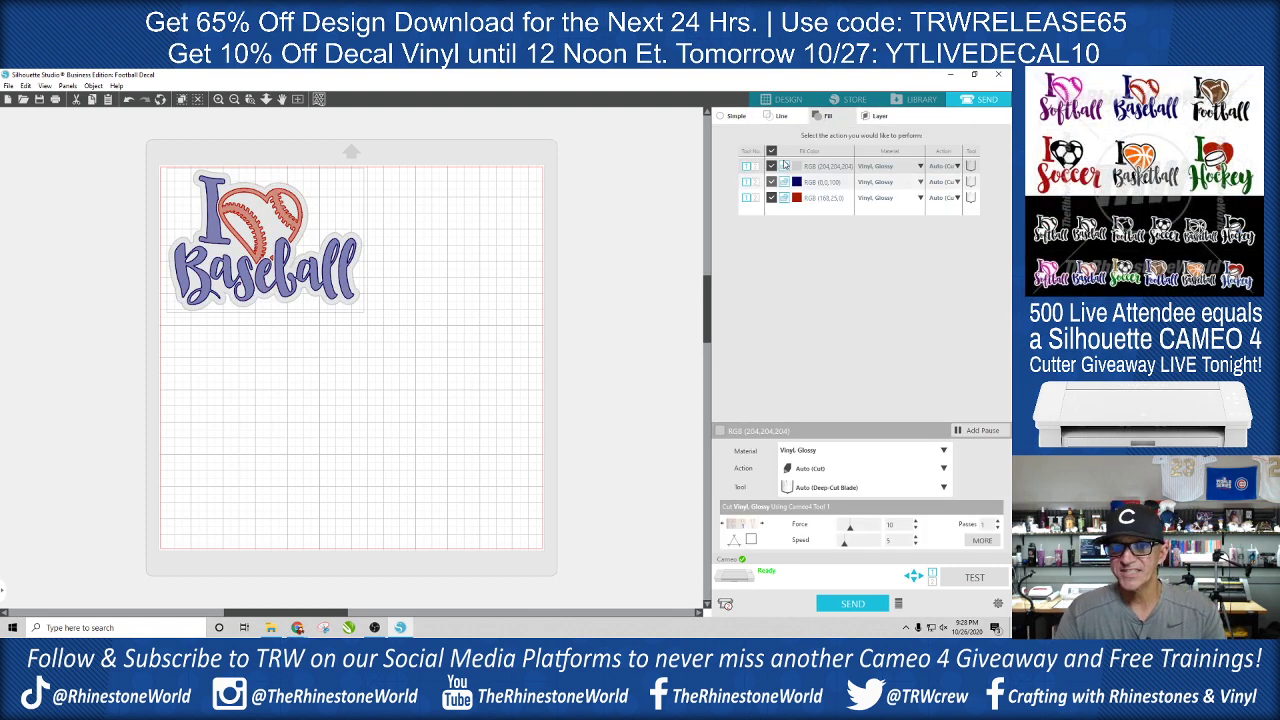
{"action": "left_click", "coordinate": [771, 182]}
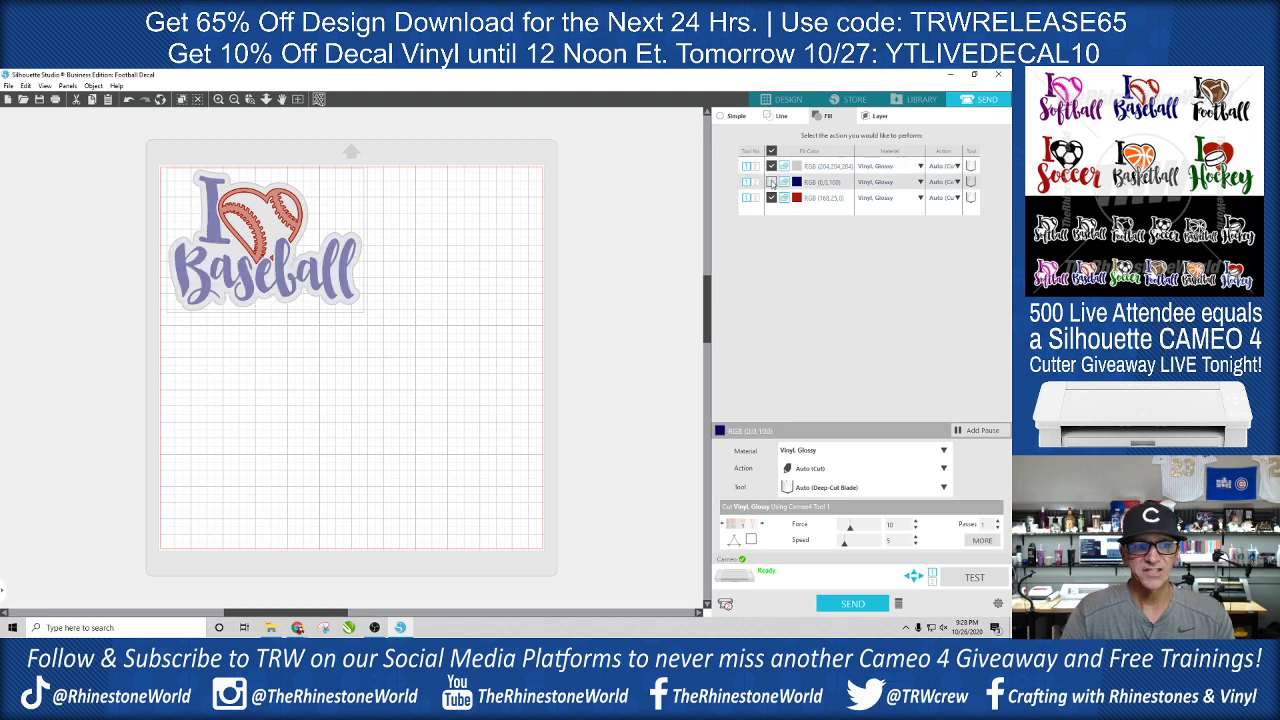
{"action": "left_click", "coordinate": [771, 198]}
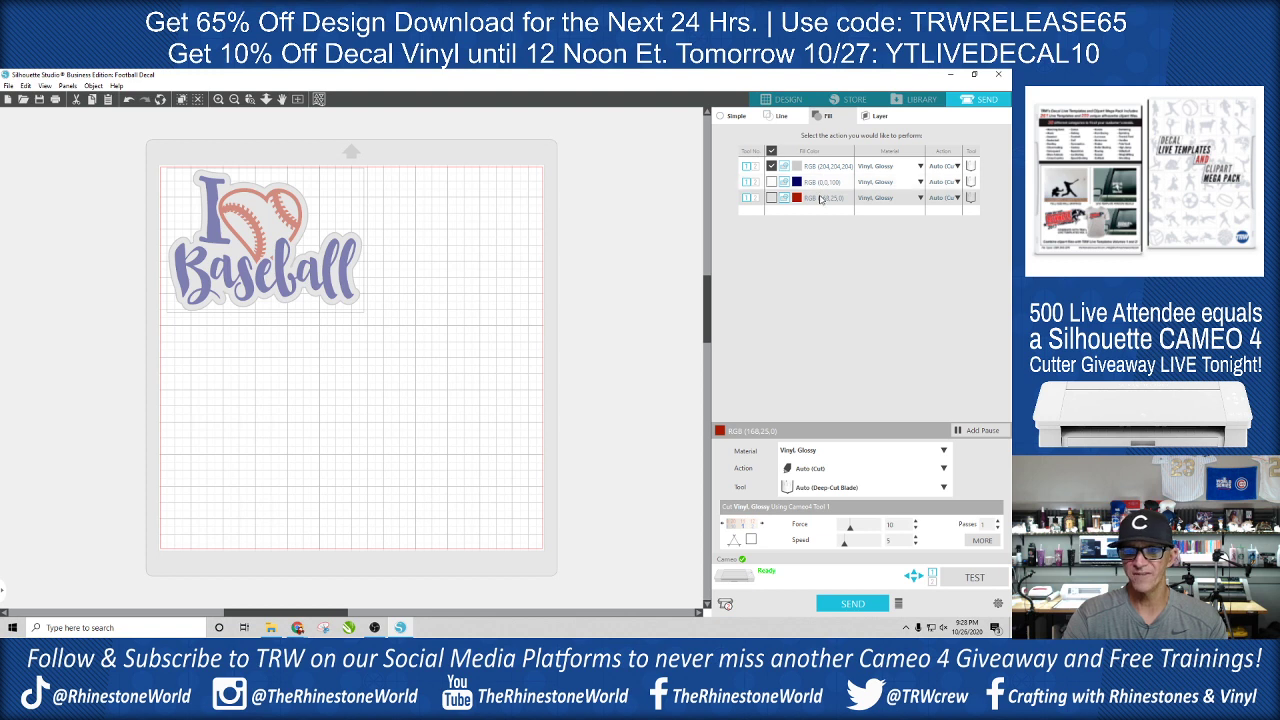
- Set the grey fill to Vinyl, Glossy with the Cut action and Deep-Cut Blade, at force 13 and speed 30
{"action": "left_click", "coordinate": [920, 167]}
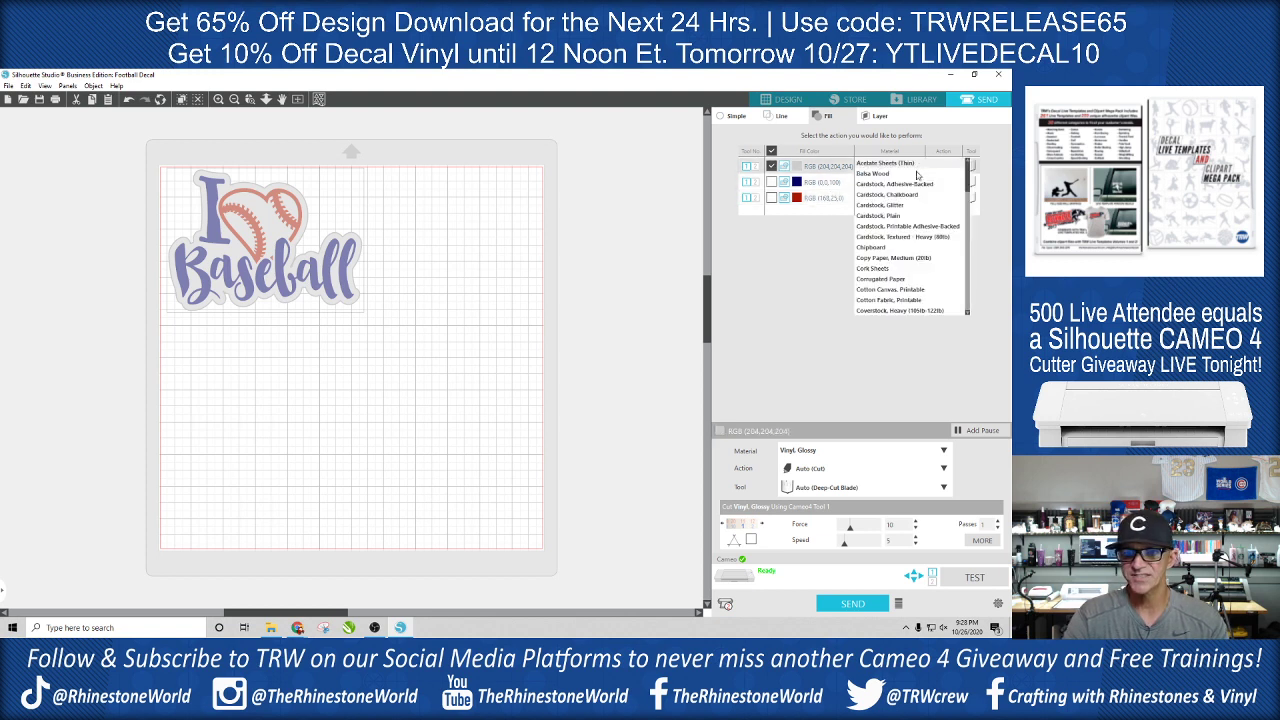
{"action": "left_click", "coordinate": [968, 222]}
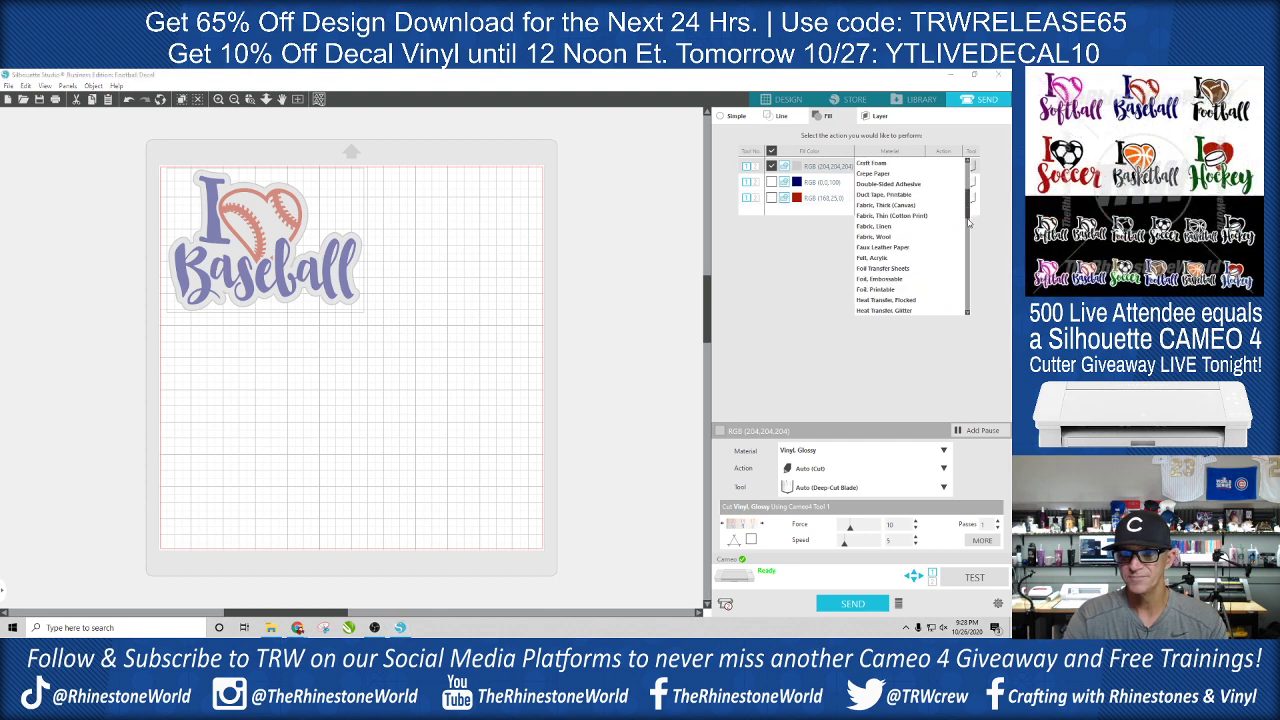
{"action": "left_click_drag", "start_coordinate": [968, 222], "coordinate": [966, 272]}
{"action": "left_click", "coordinate": [899, 222]}
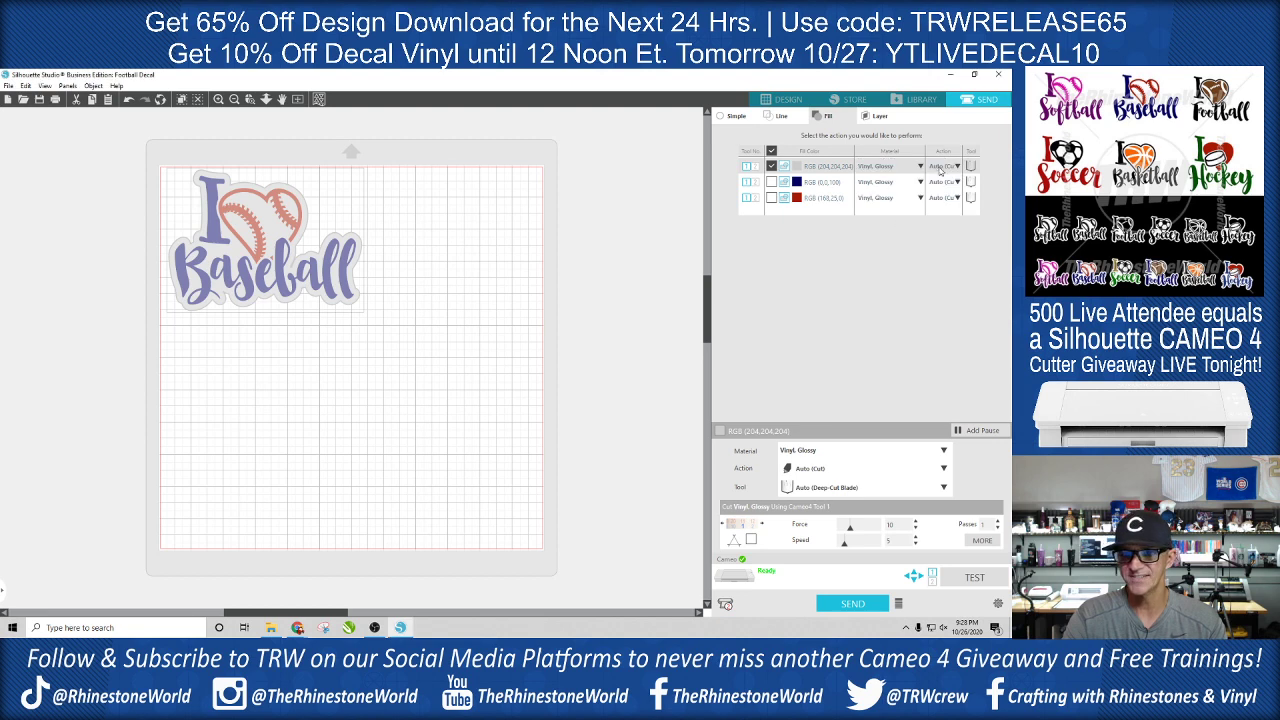
{"action": "left_click", "coordinate": [940, 168]}
{"action": "left_click", "coordinate": [956, 183]}
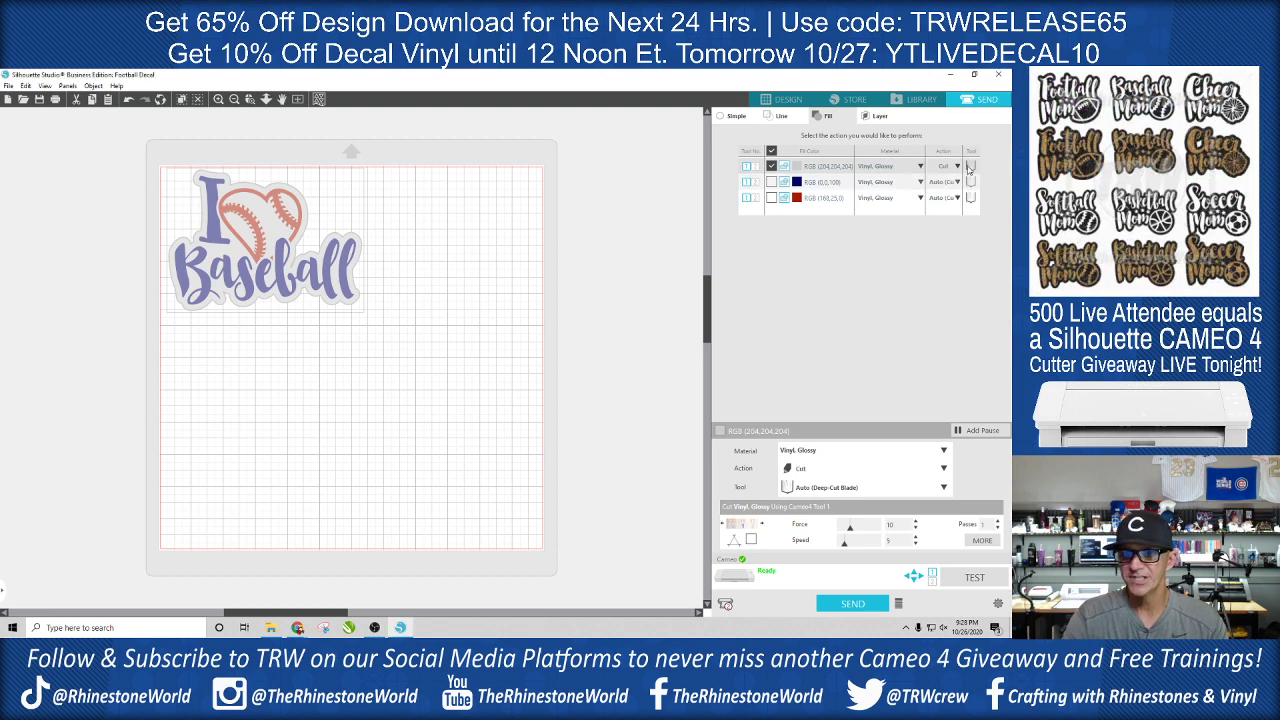
{"action": "left_click", "coordinate": [970, 168]}
{"action": "left_click", "coordinate": [970, 200]}
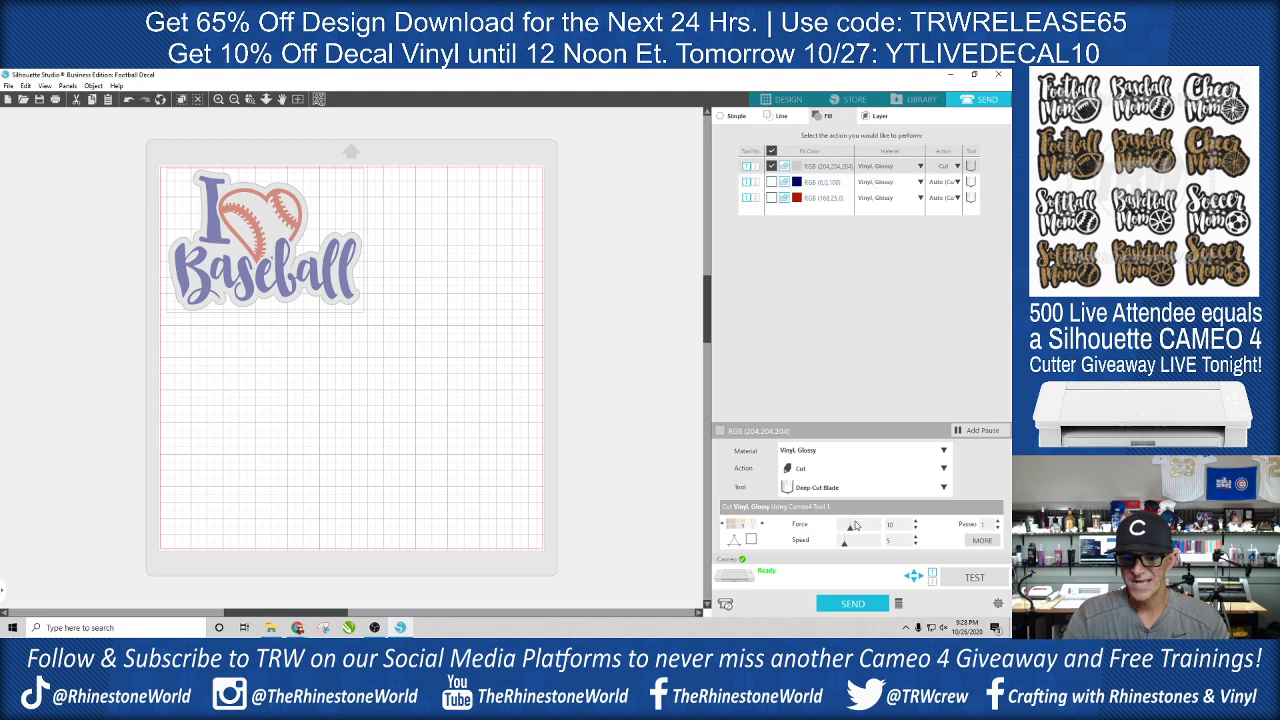
{"action": "left_click_drag", "start_coordinate": [850, 531], "coordinate": [889, 547]}
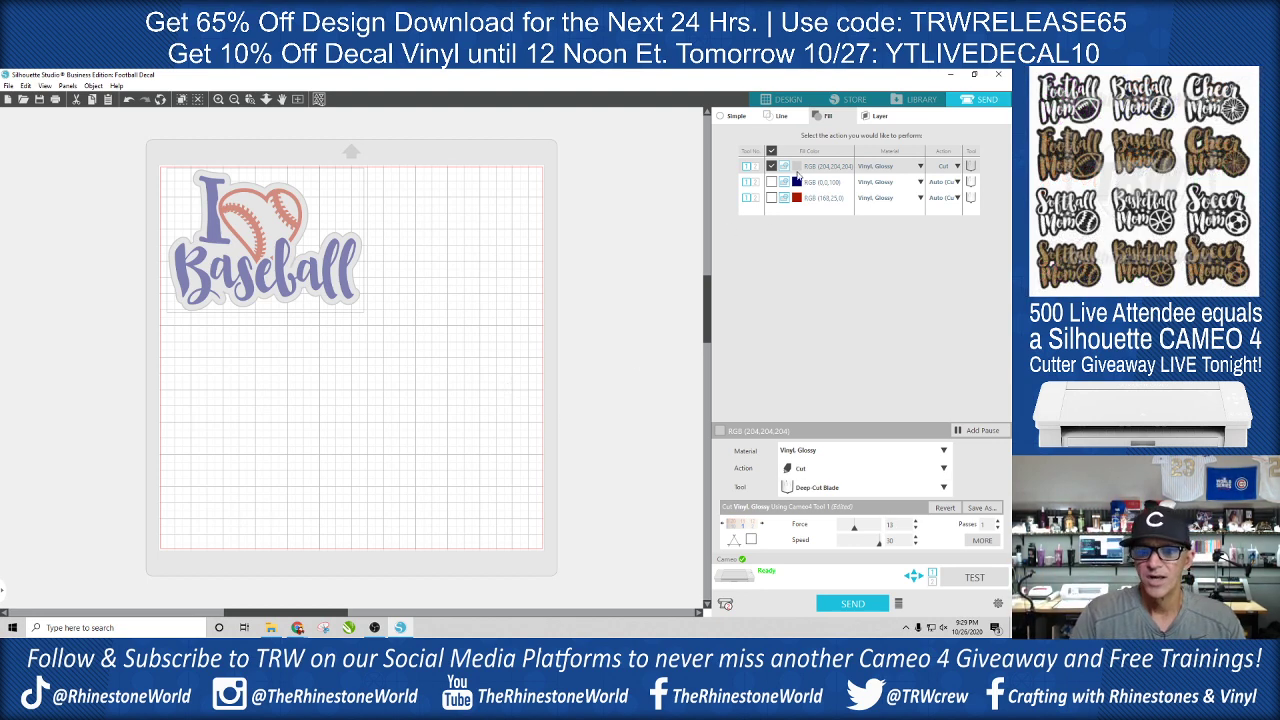
- Compare the decal's cut assignments by line colour, by fill colour and in simple mode, toggling the grey fill off and on
{"action": "left_click", "coordinate": [770, 117]}
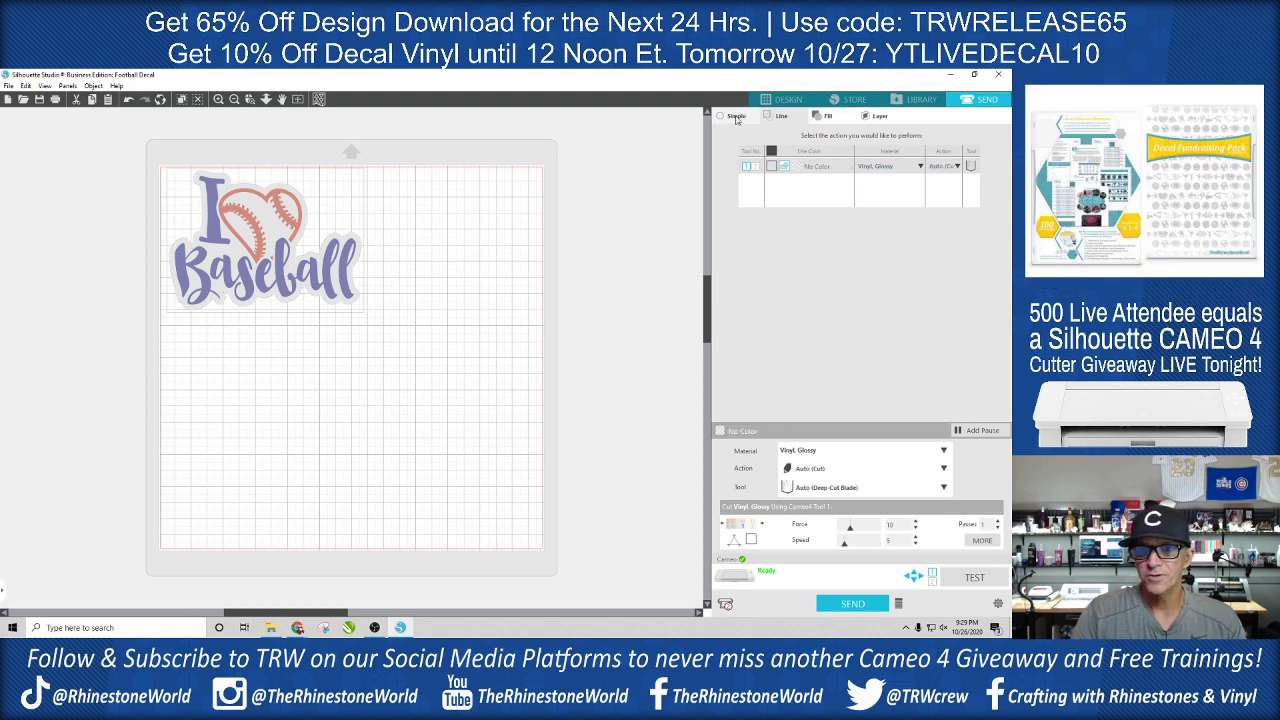
{"action": "left_click", "coordinate": [734, 117]}
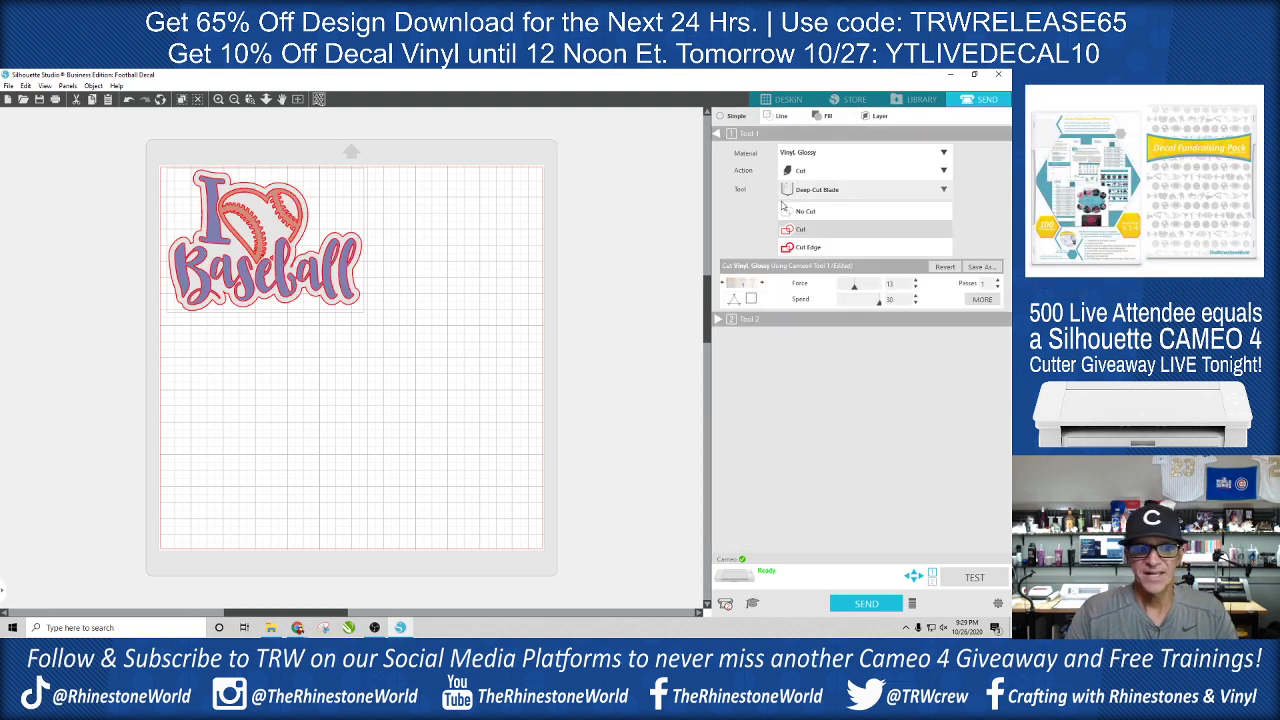
{"action": "left_click", "coordinate": [827, 116]}
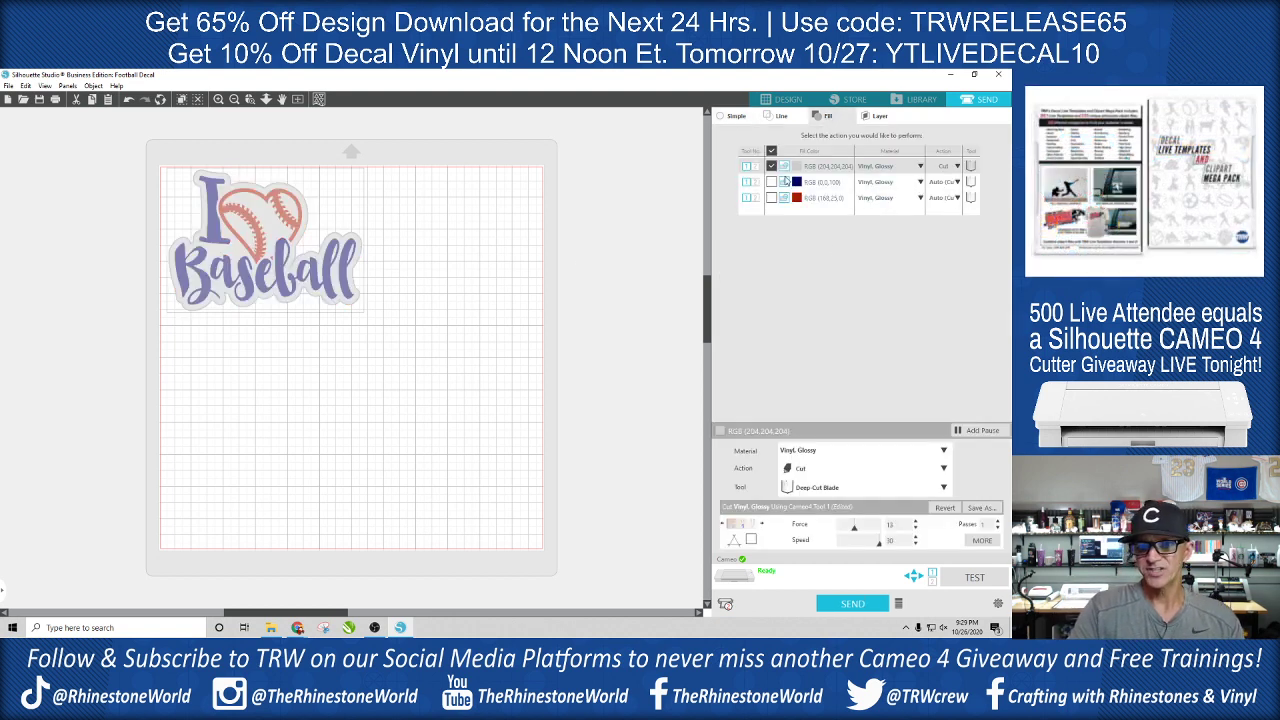
{"action": "left_click", "coordinate": [771, 167]}
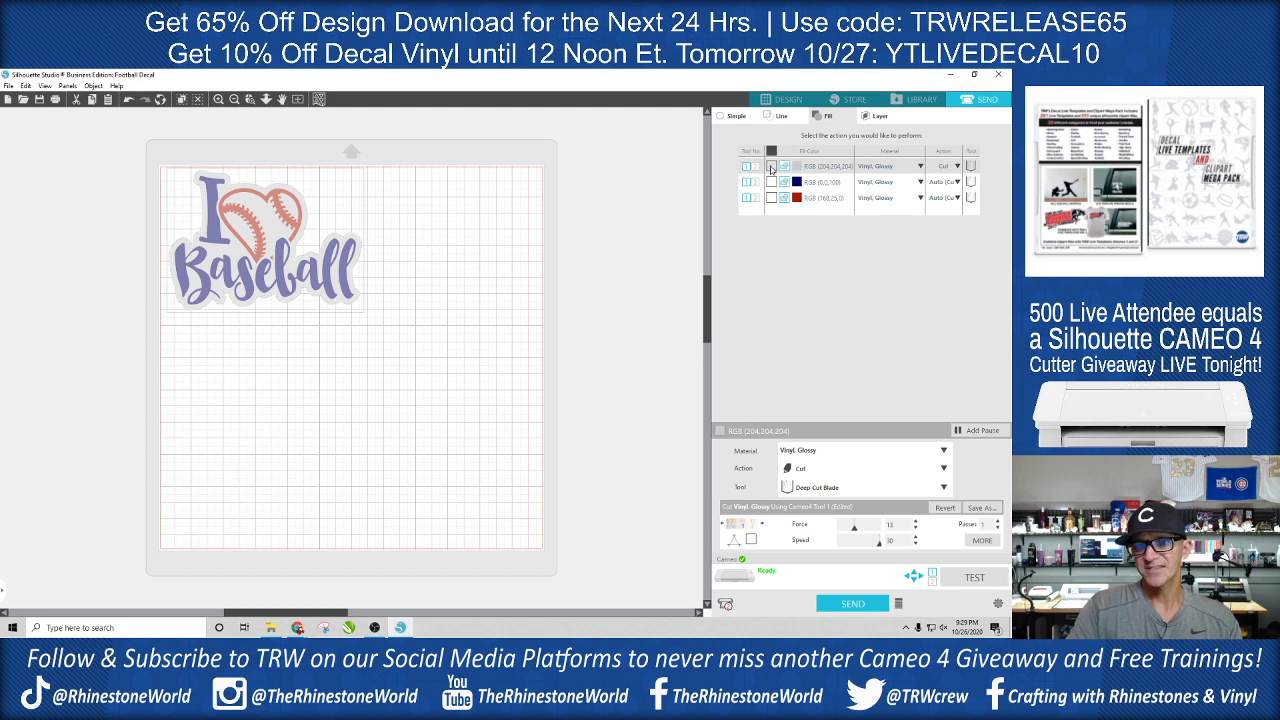
{"action": "left_click", "coordinate": [772, 167]}
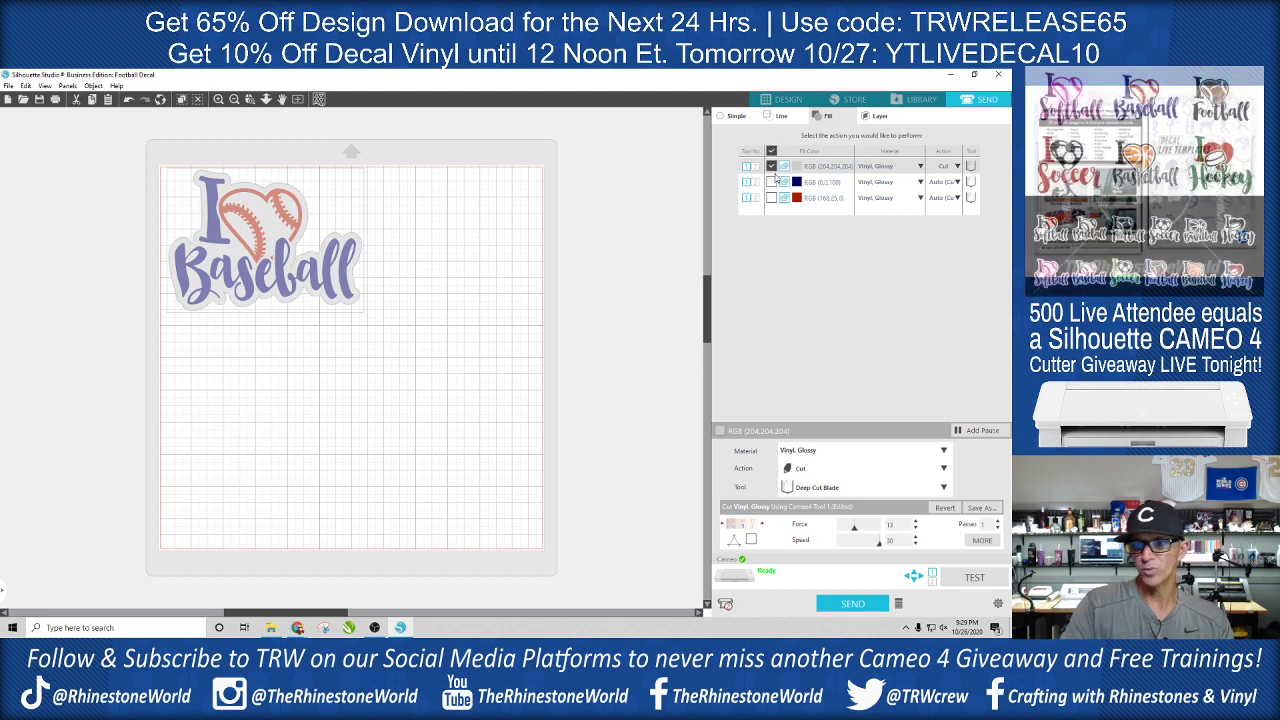
{"action": "left_click", "coordinate": [780, 117]}
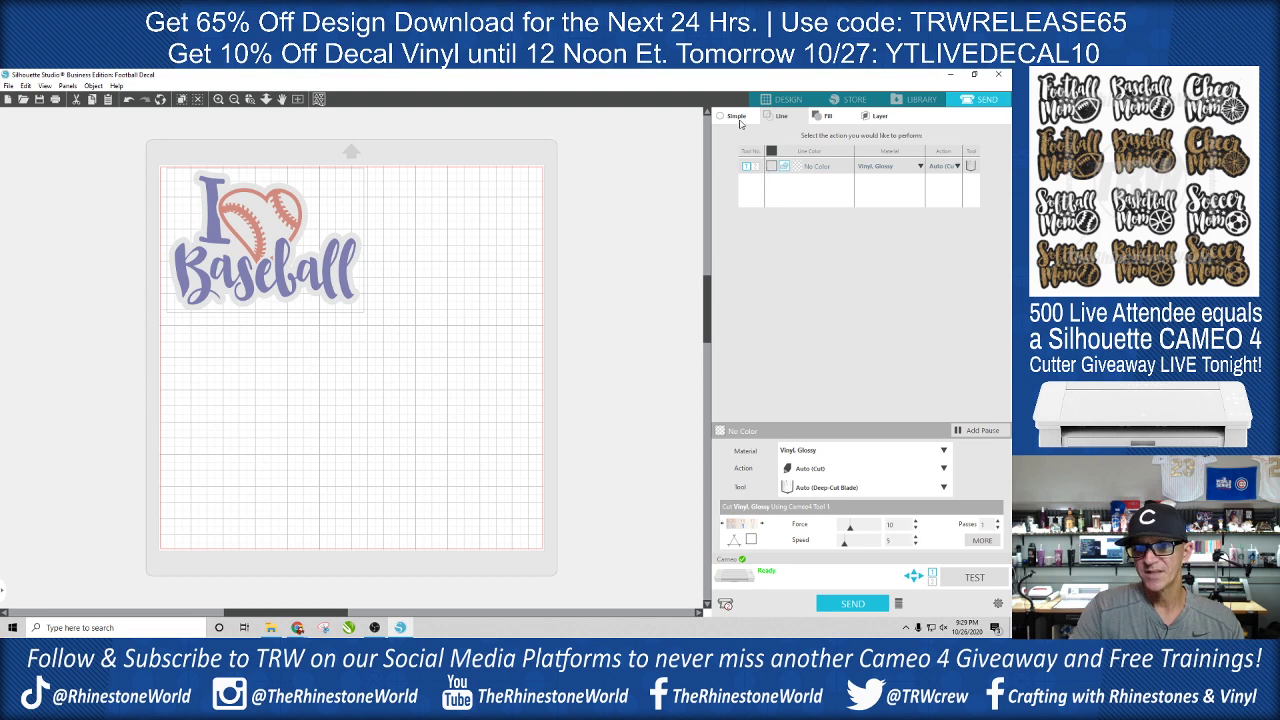
{"action": "left_click", "coordinate": [738, 118]}
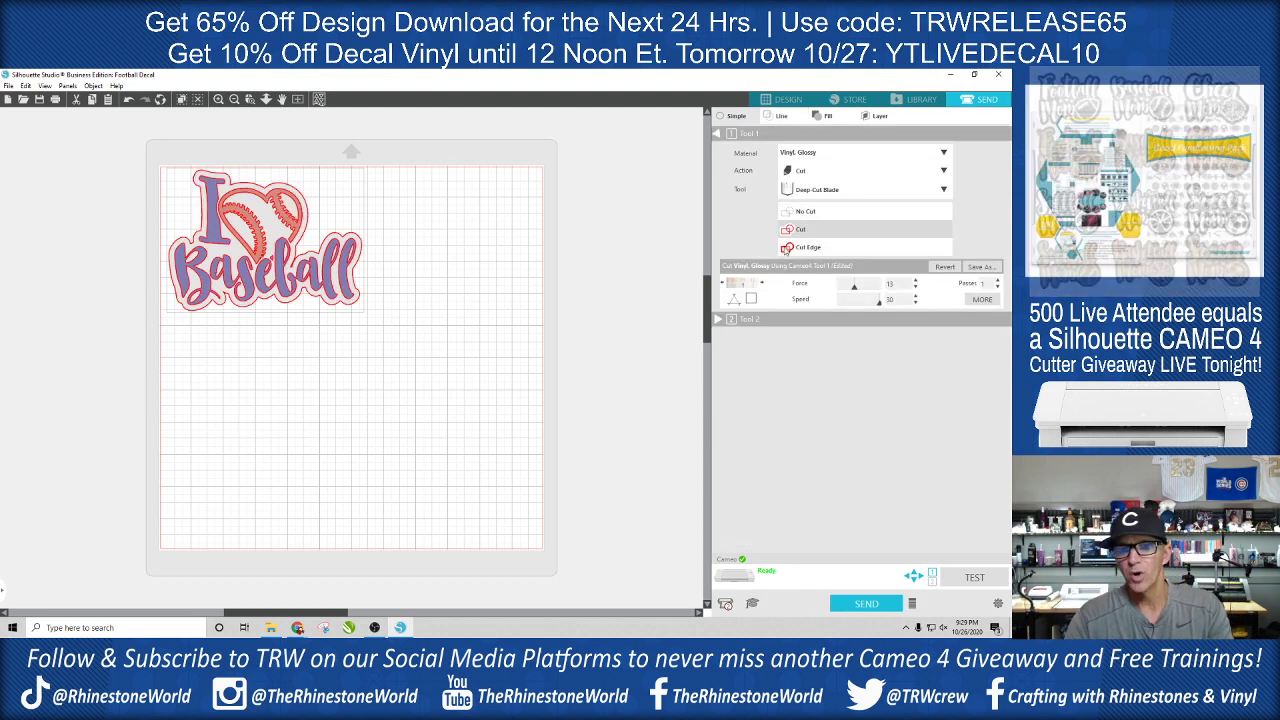
{"action": "left_click", "coordinate": [420, 243]}
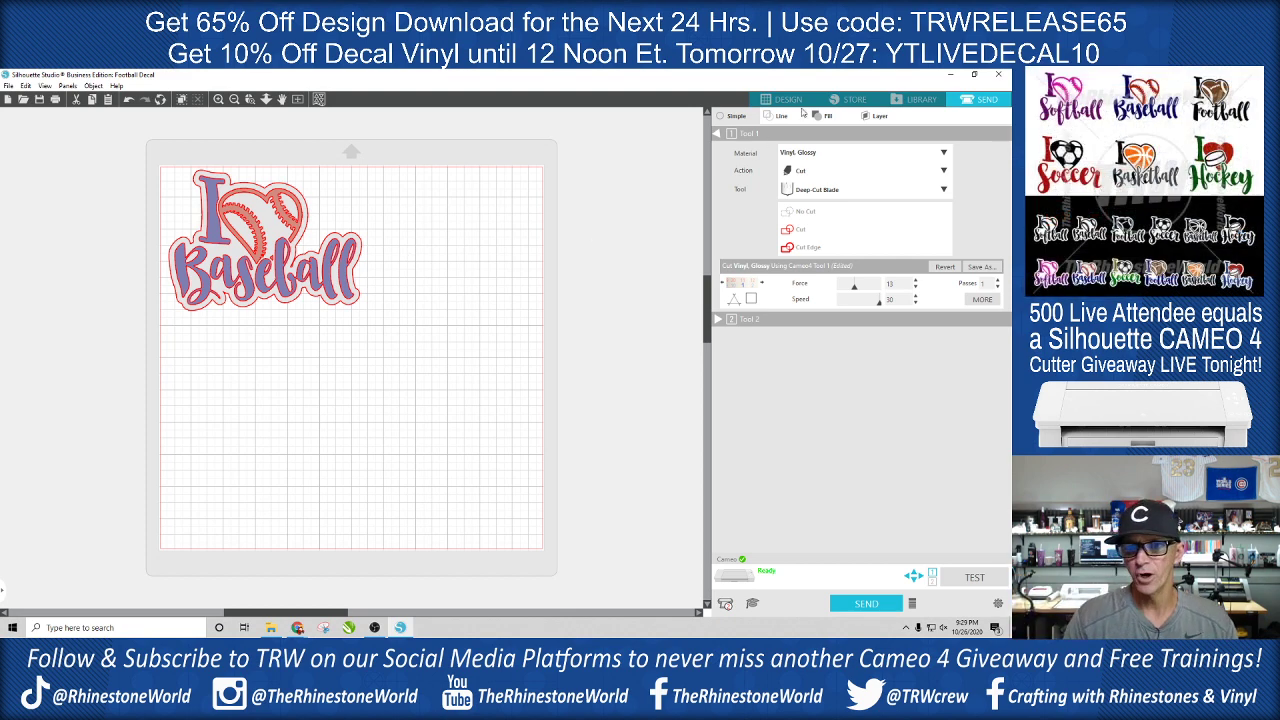
- Try excluding the second and third layer entries from cutting by layer, and return to simple cut mode
{"action": "left_click", "coordinate": [877, 116]}
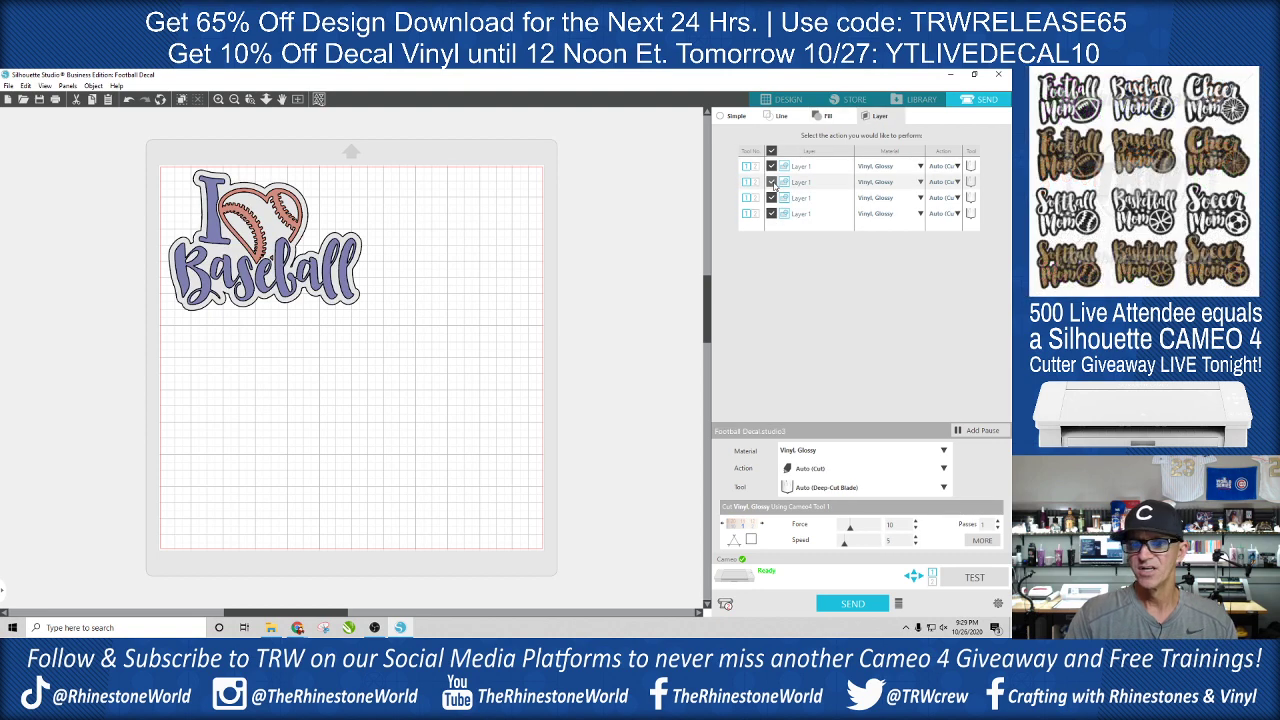
{"action": "left_click", "coordinate": [771, 182]}
{"action": "left_click", "coordinate": [772, 198]}
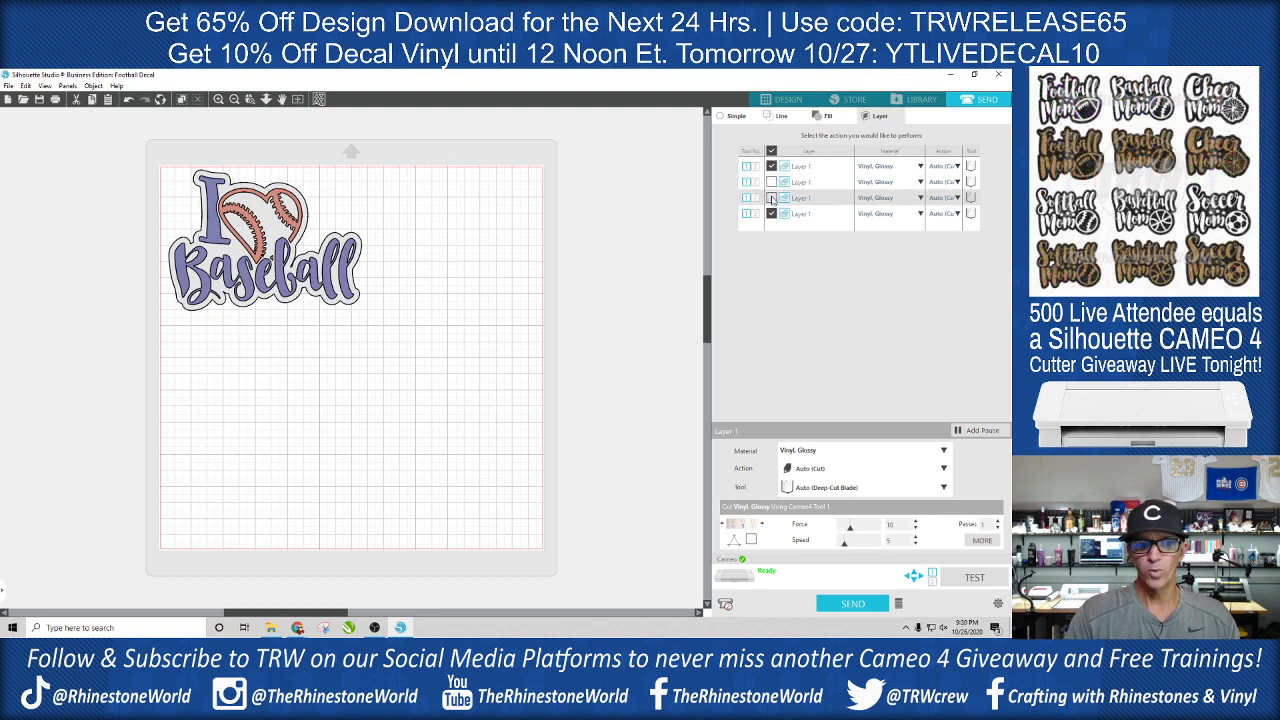
{"action": "left_click", "coordinate": [772, 183]}
{"action": "left_click", "coordinate": [721, 116]}
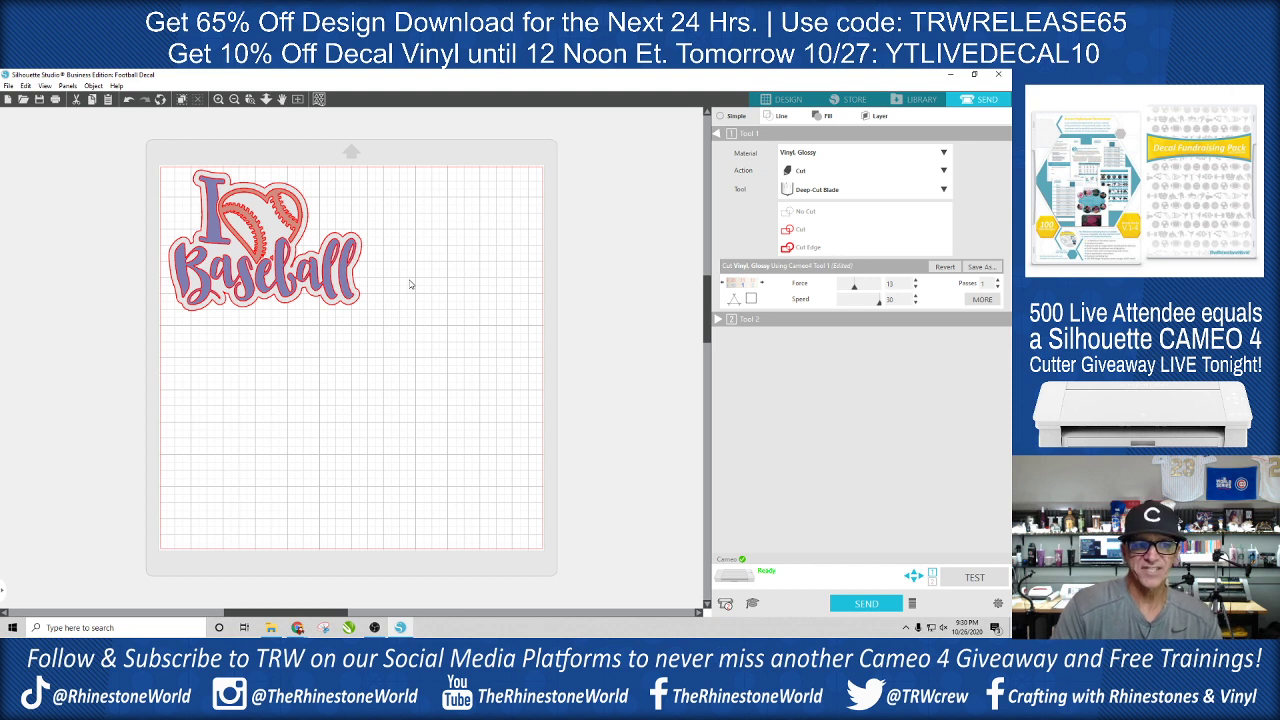
- Move the I Baseball lettering out of the decal to below the grey background and release its compound path
{"action": "left_click", "coordinate": [296, 229]}
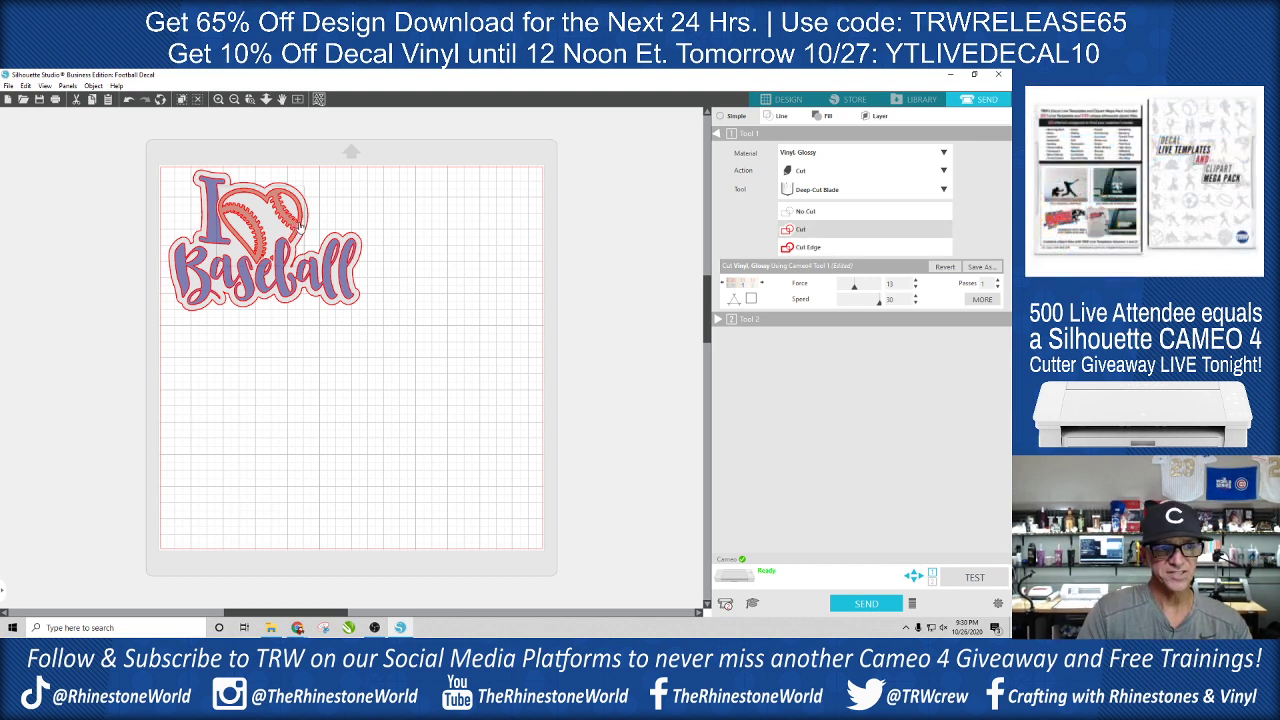
{"action": "left_click", "coordinate": [364, 222]}
{"action": "left_click", "coordinate": [349, 254]}
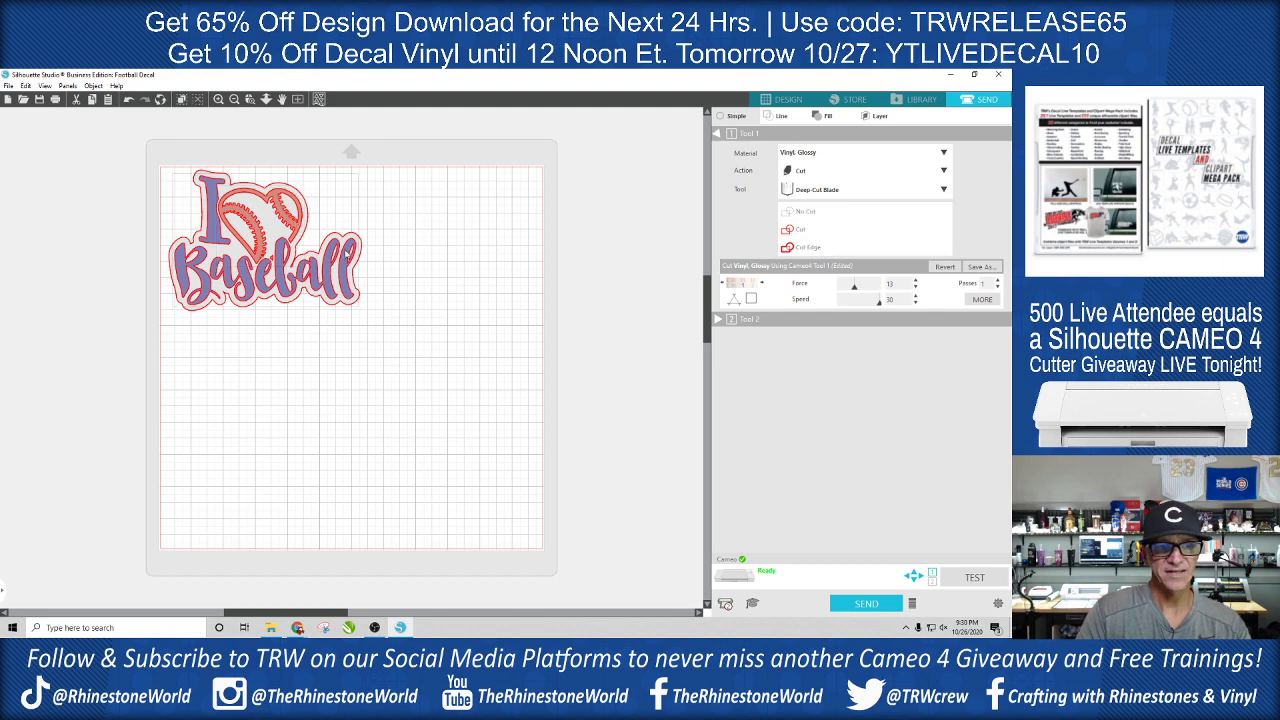
{"action": "left_click", "coordinate": [360, 258]}
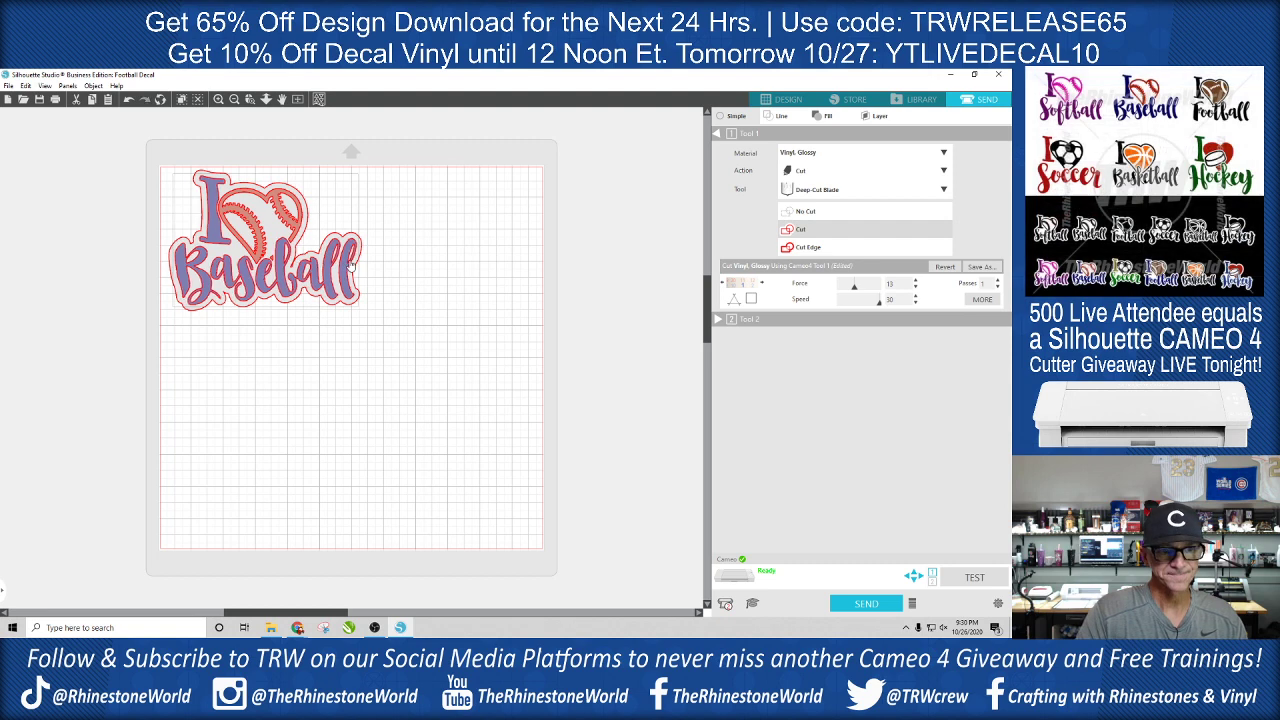
{"action": "right_click", "coordinate": [352, 266]}
{"action": "left_click", "coordinate": [397, 248]}
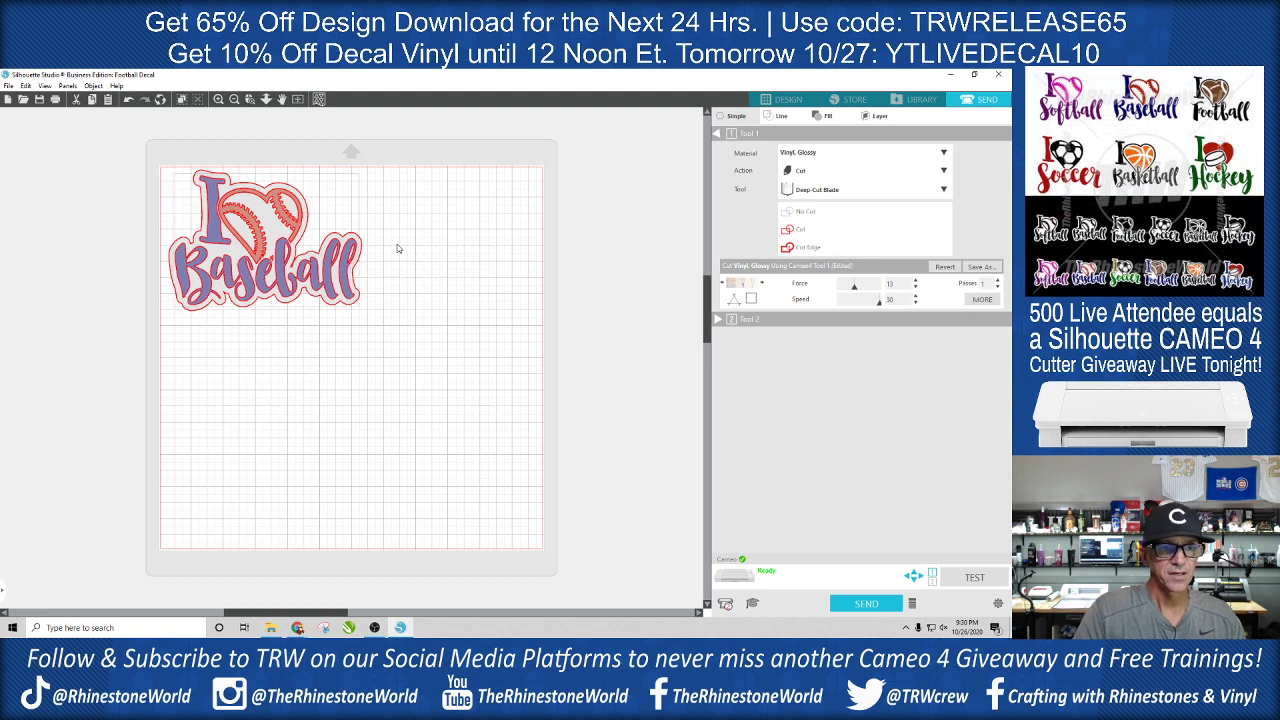
{"action": "left_click_drag", "start_coordinate": [355, 265], "coordinate": [351, 395]}
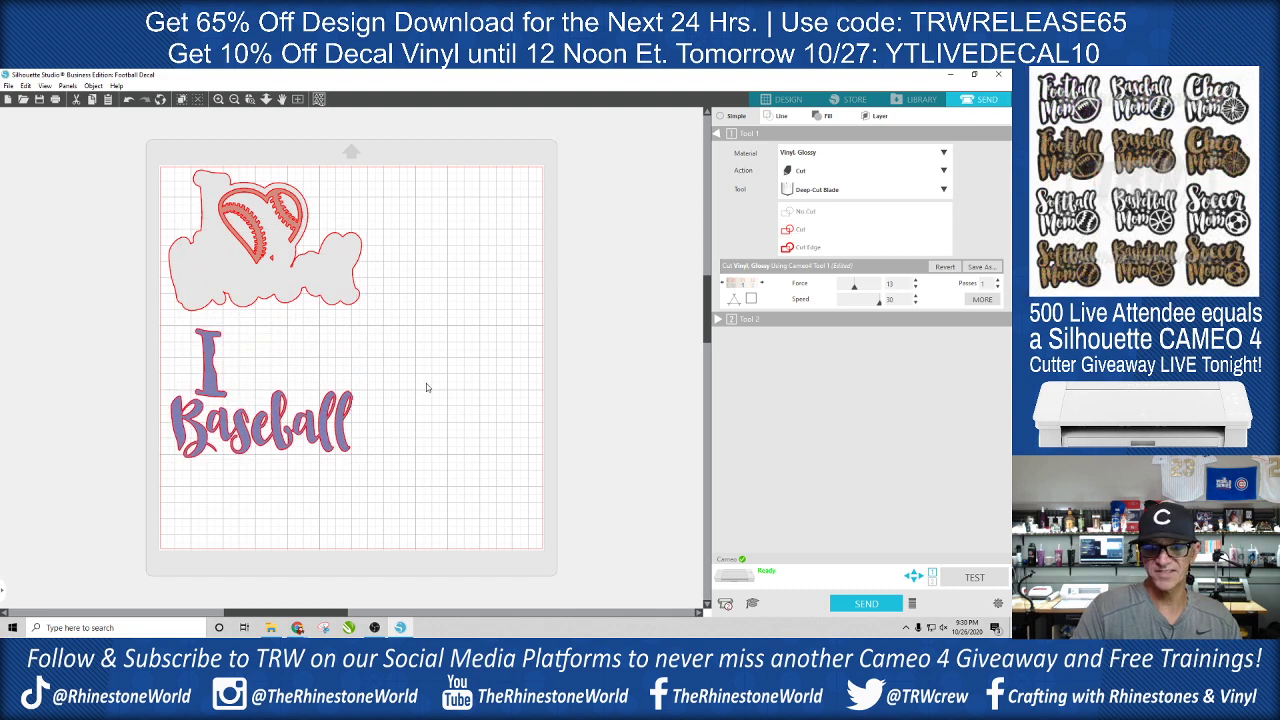
{"action": "right_click", "coordinate": [320, 438]}
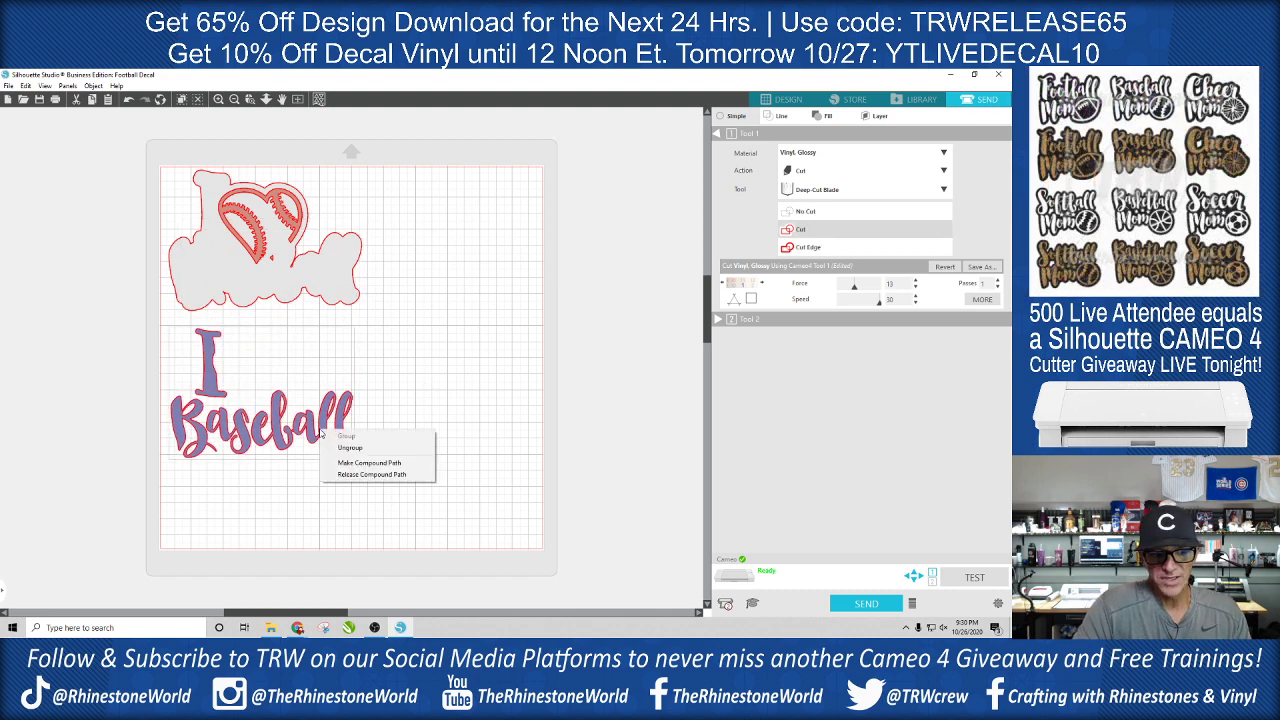
{"action": "left_click", "coordinate": [372, 475]}
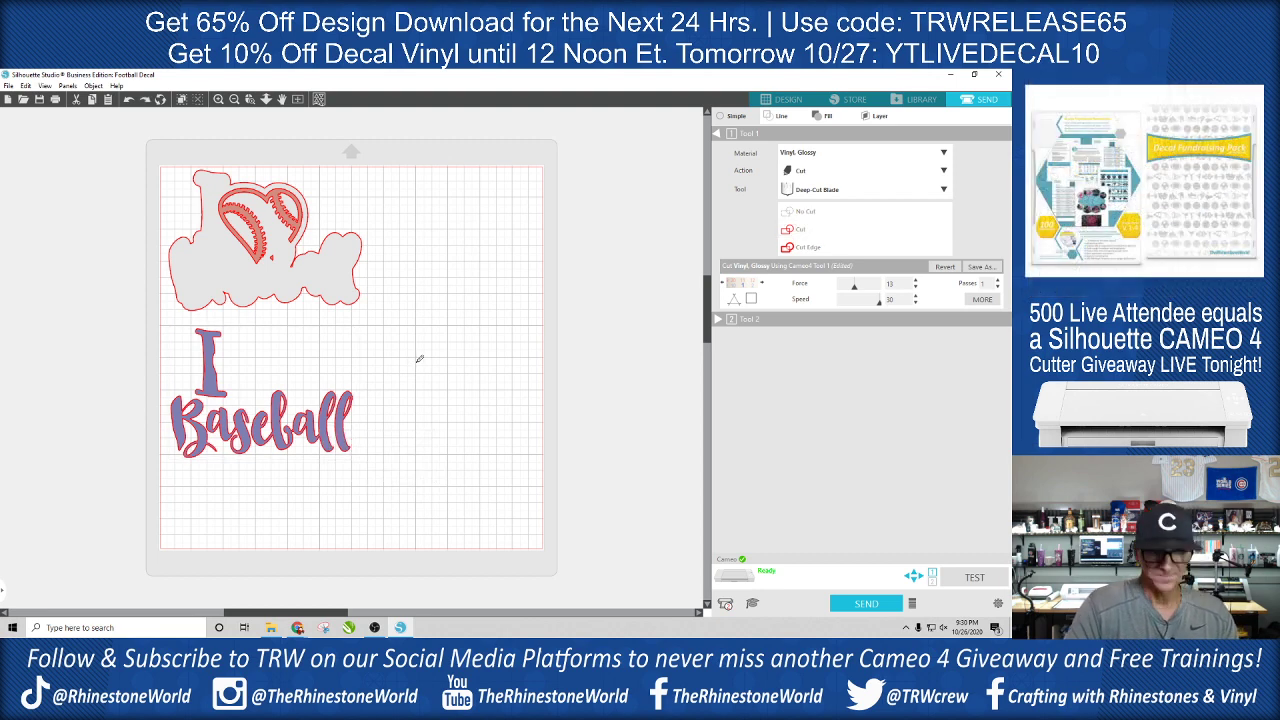
- Undo the compound path release and the move of the I Baseball lettering, and return to the design workspace
{"action": "key", "text": "ctrl+z"}
{"action": "key", "text": "ctrl+z"}
{"action": "key", "text": "ctrl+z"}
{"action": "key", "text": "ctrl+z"}
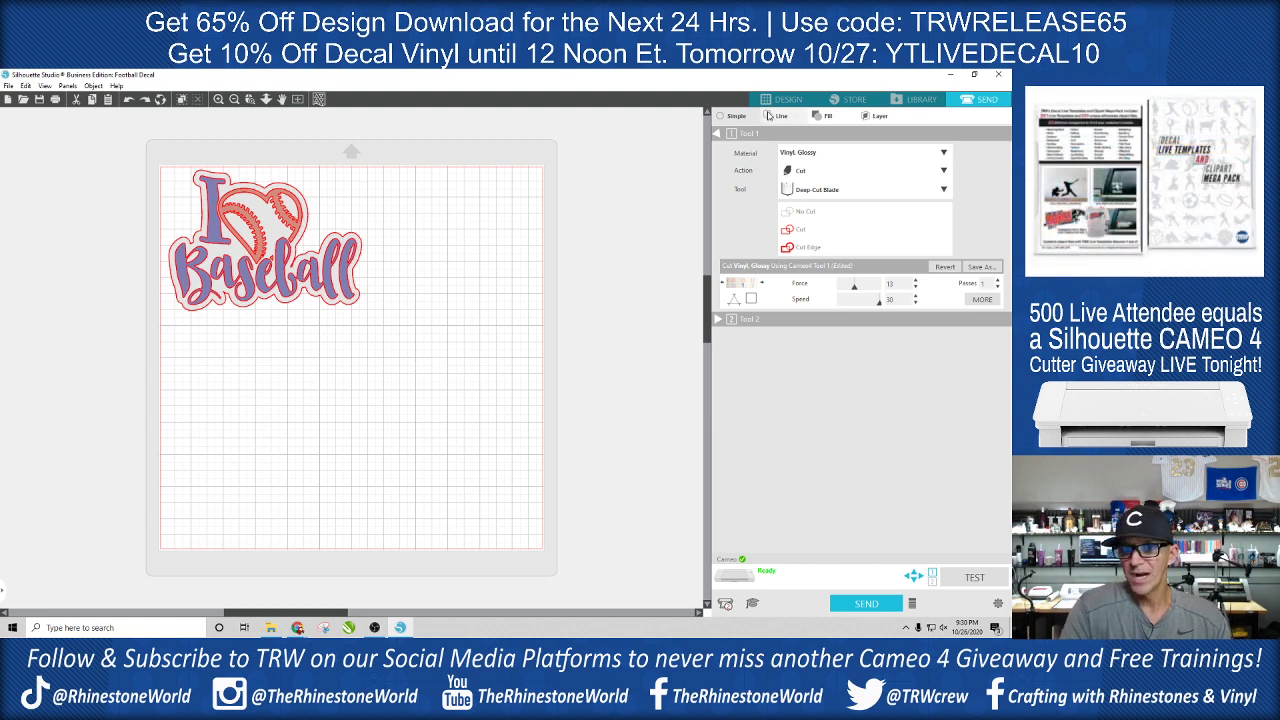
{"action": "left_click", "coordinate": [785, 99]}
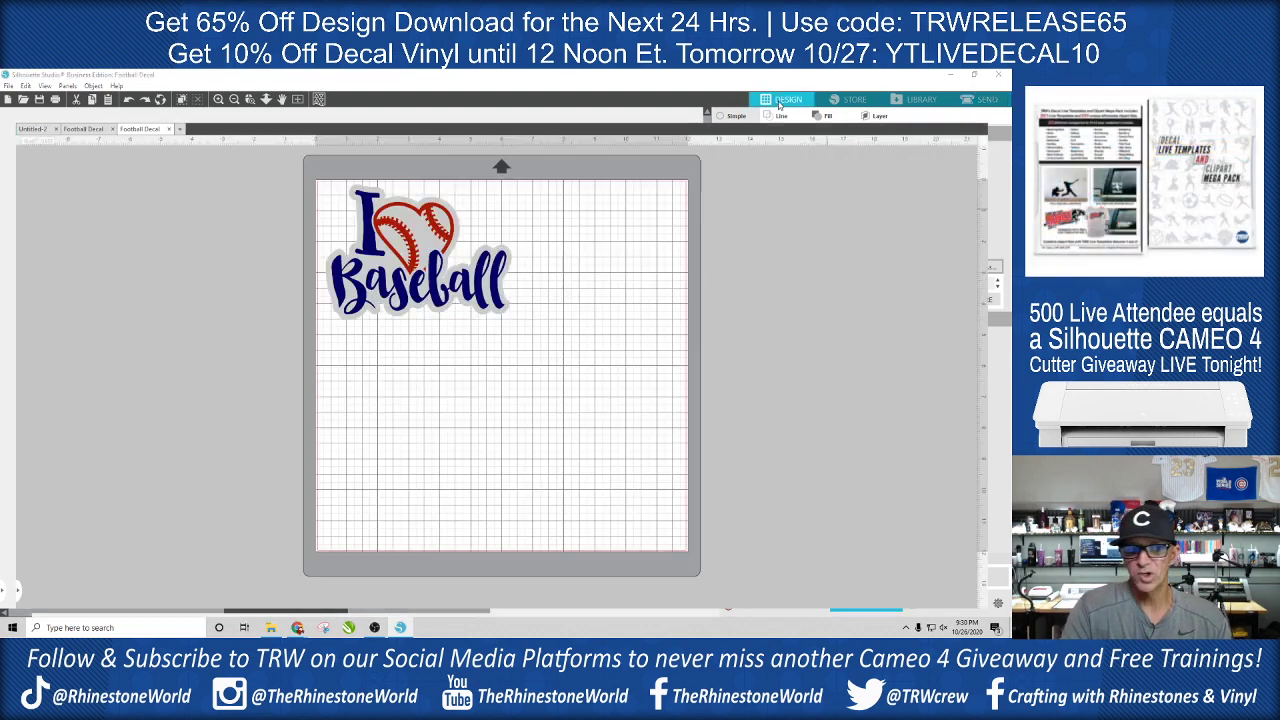
- Delete the blue I Baseball lettering and the red baseball heart from the decal, and select the grey background shape
{"action": "left_click", "coordinate": [511, 270]}
{"action": "left_click", "coordinate": [548, 296]}
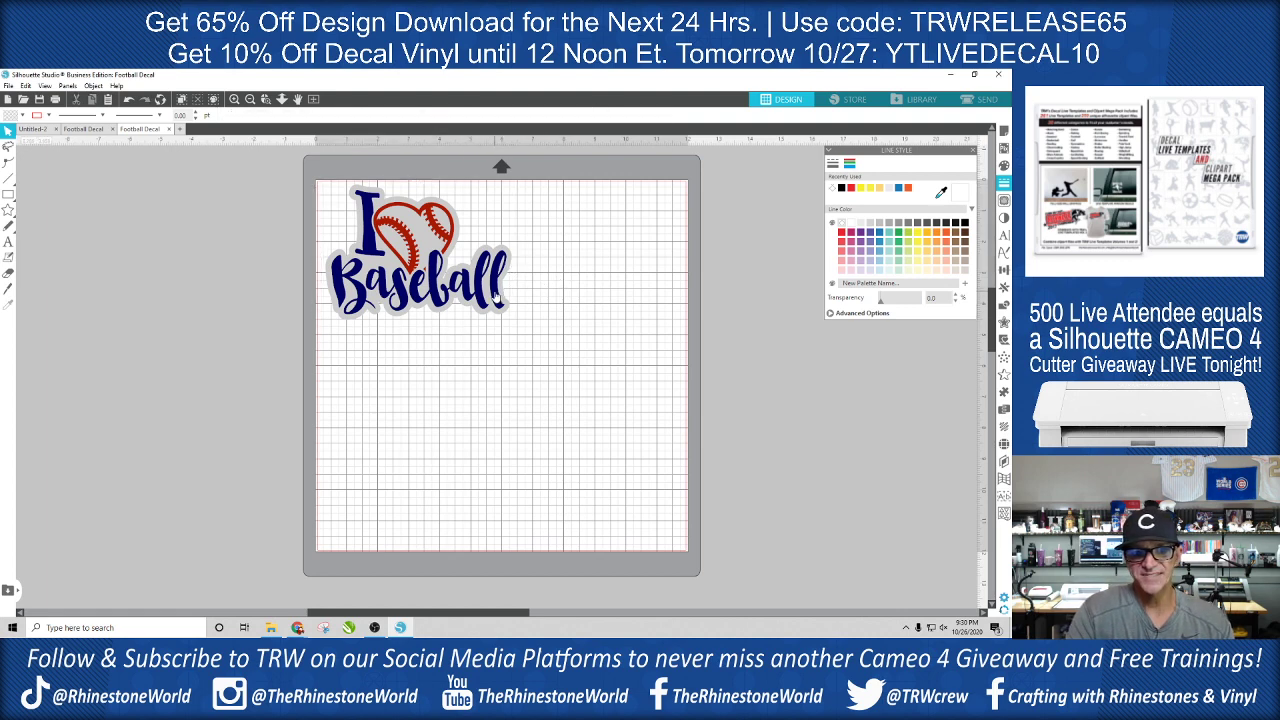
{"action": "left_click", "coordinate": [497, 297]}
{"action": "left_click", "coordinate": [537, 284]}
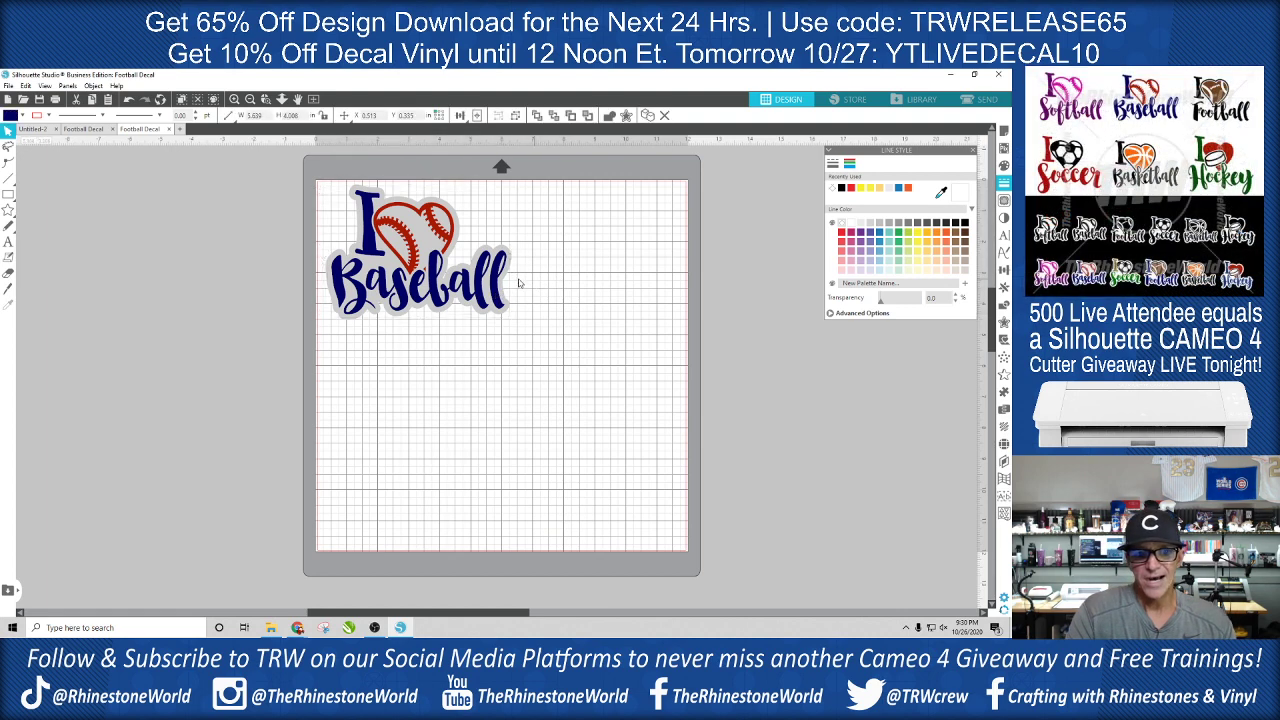
{"action": "left_click", "coordinate": [496, 285]}
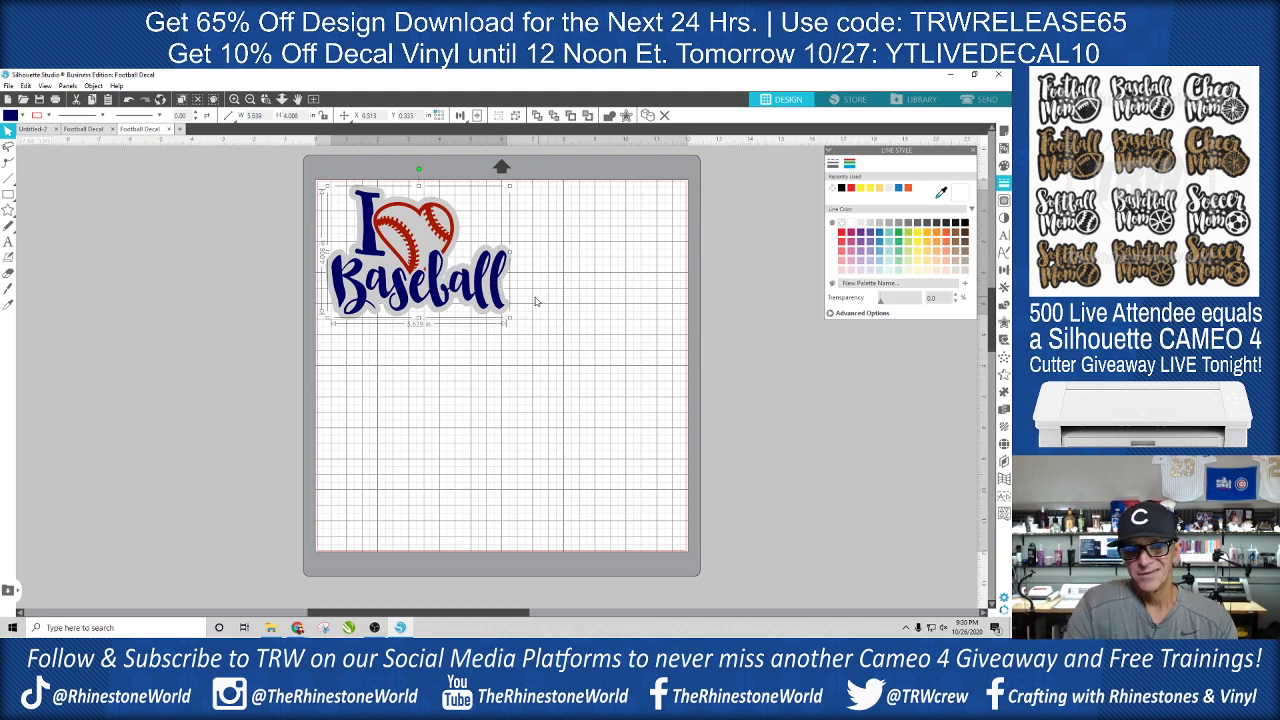
{"action": "key", "text": "Delete"}
{"action": "left_click", "coordinate": [441, 231]}
{"action": "key", "text": "Delete"}
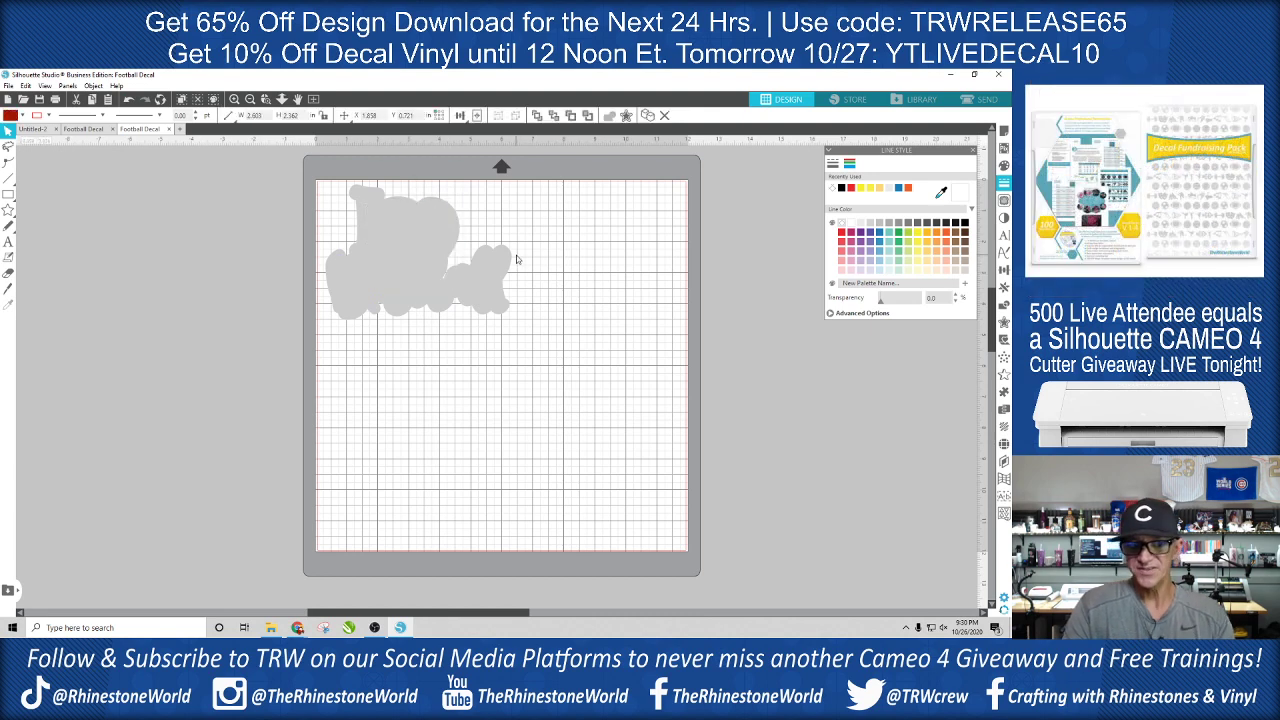
{"action": "left_click", "coordinate": [488, 286]}
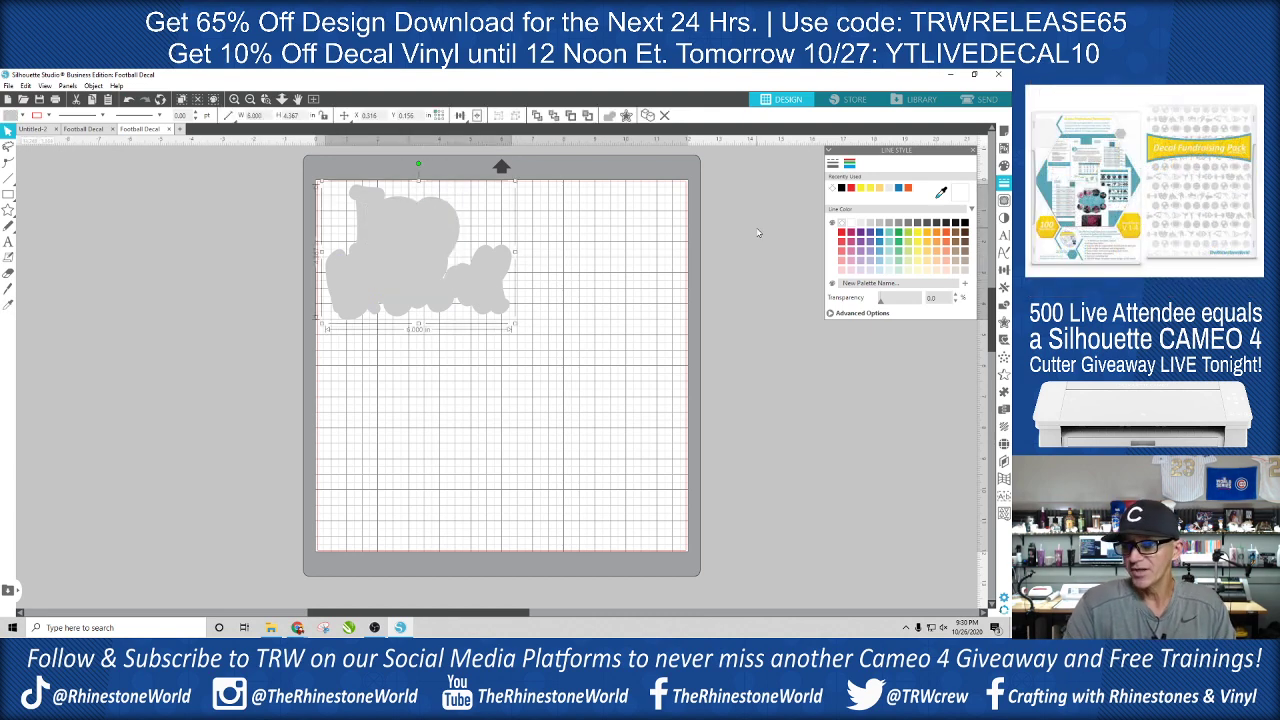